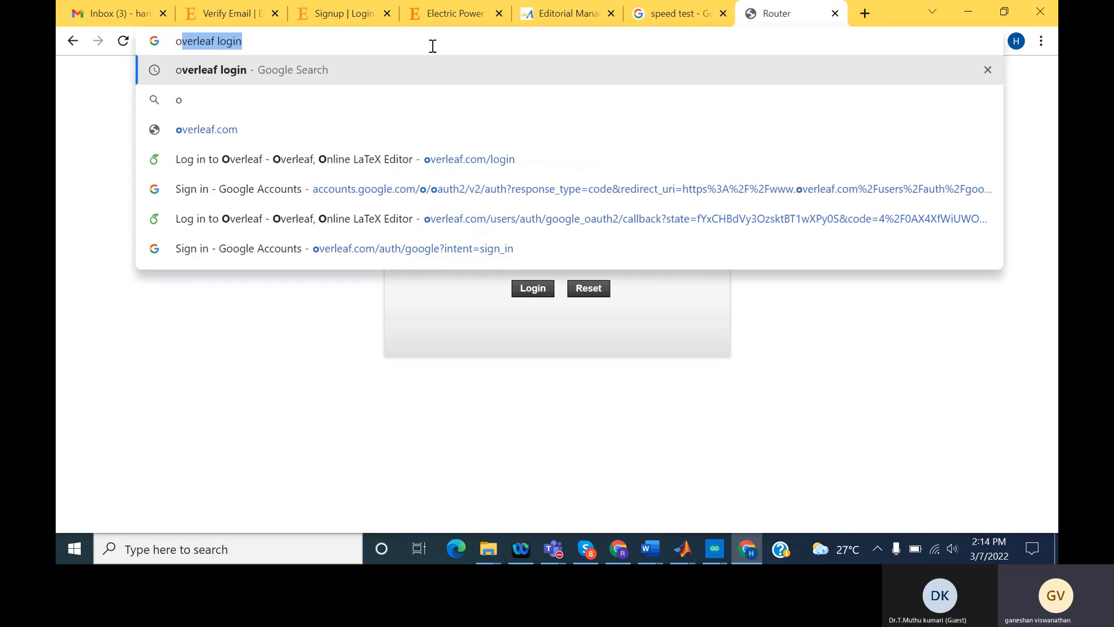
Step: Search the web for "overleaf login" and open the Overleaf login page
{"action": "type", "text": "af"}
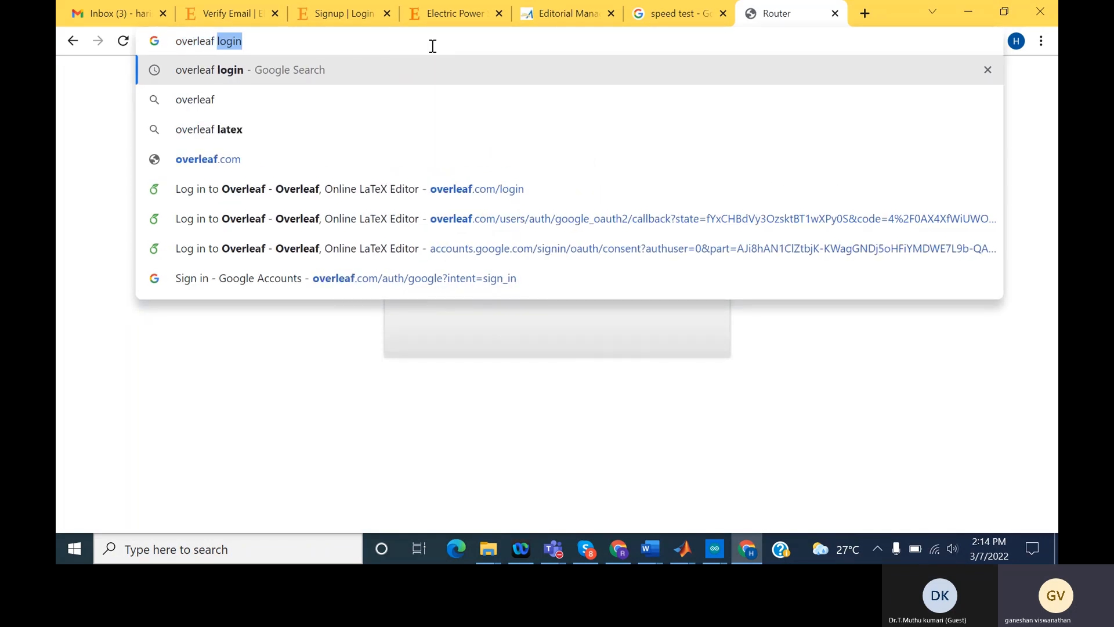
{"action": "type", "text": " log"}
{"action": "key", "text": "Return"}
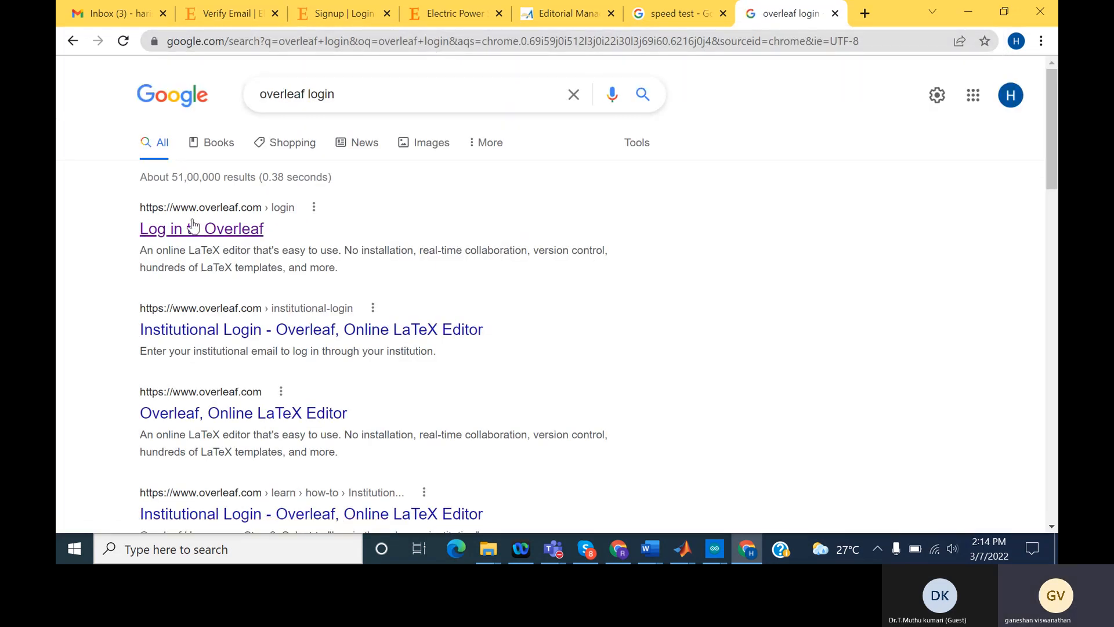
{"action": "left_click", "coordinate": [193, 226]}
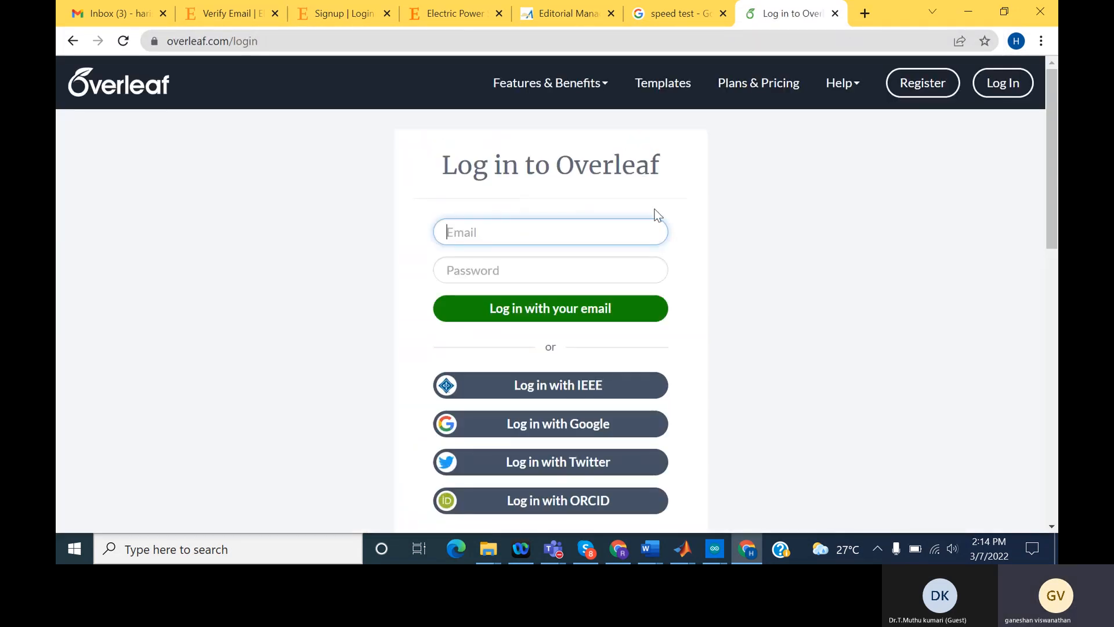
{"action": "scroll", "coordinate": [741, 330], "scroll_direction": "down", "scroll_amount": 3}
{"action": "scroll", "coordinate": [740, 329], "scroll_direction": "up", "scroll_amount": 3}
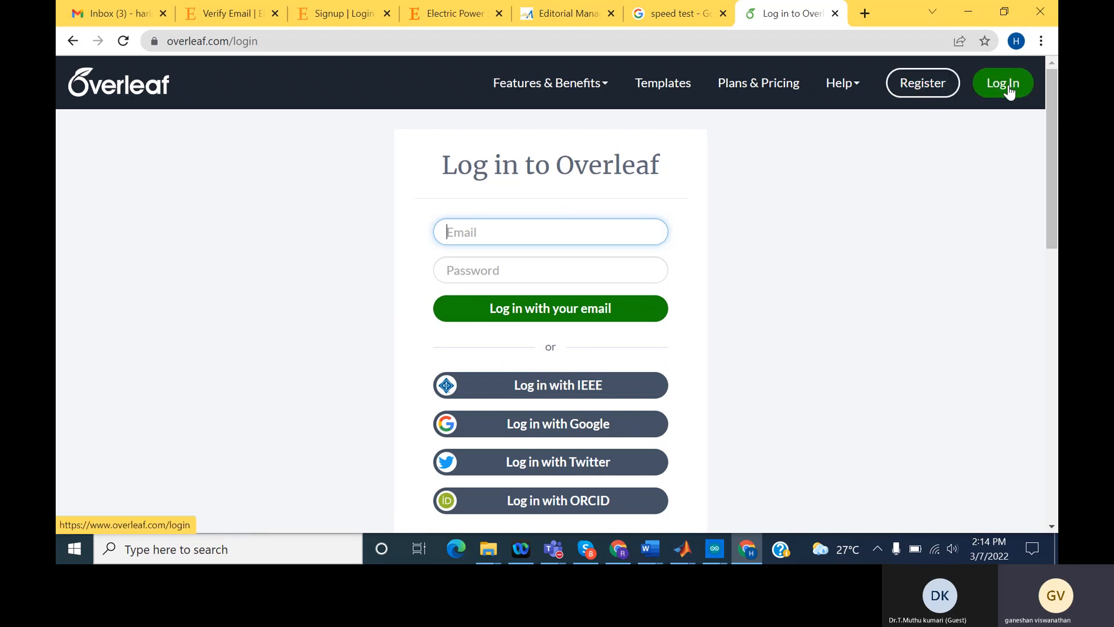
Step: Open the Overleaf registration page and register using the Google account
{"action": "left_click", "coordinate": [923, 82]}
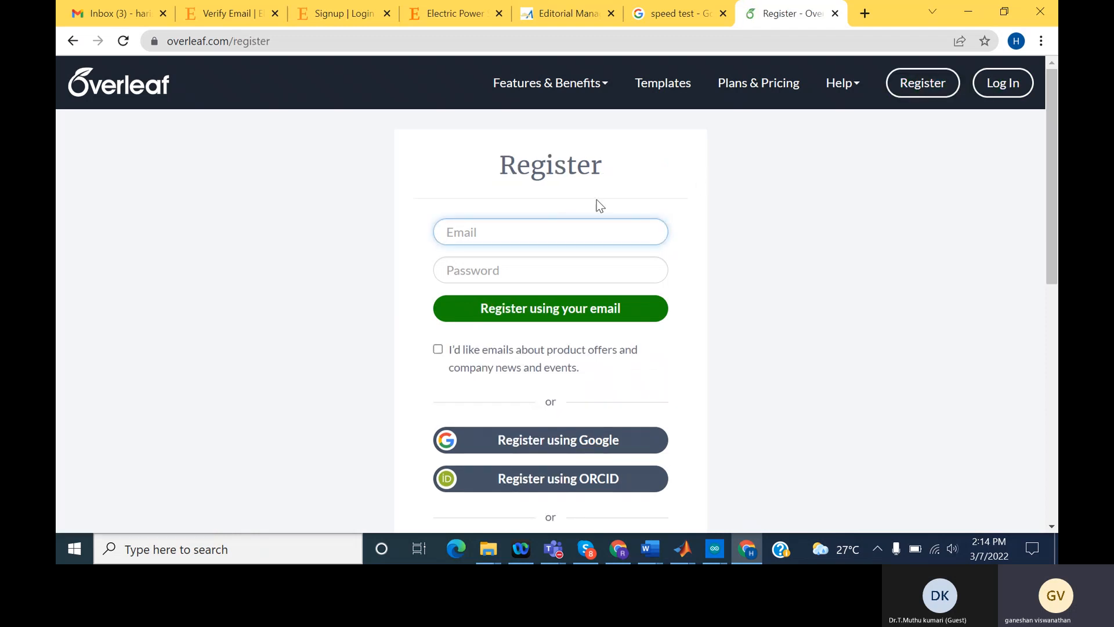
{"action": "scroll", "coordinate": [509, 321], "scroll_direction": "down", "scroll_amount": 2}
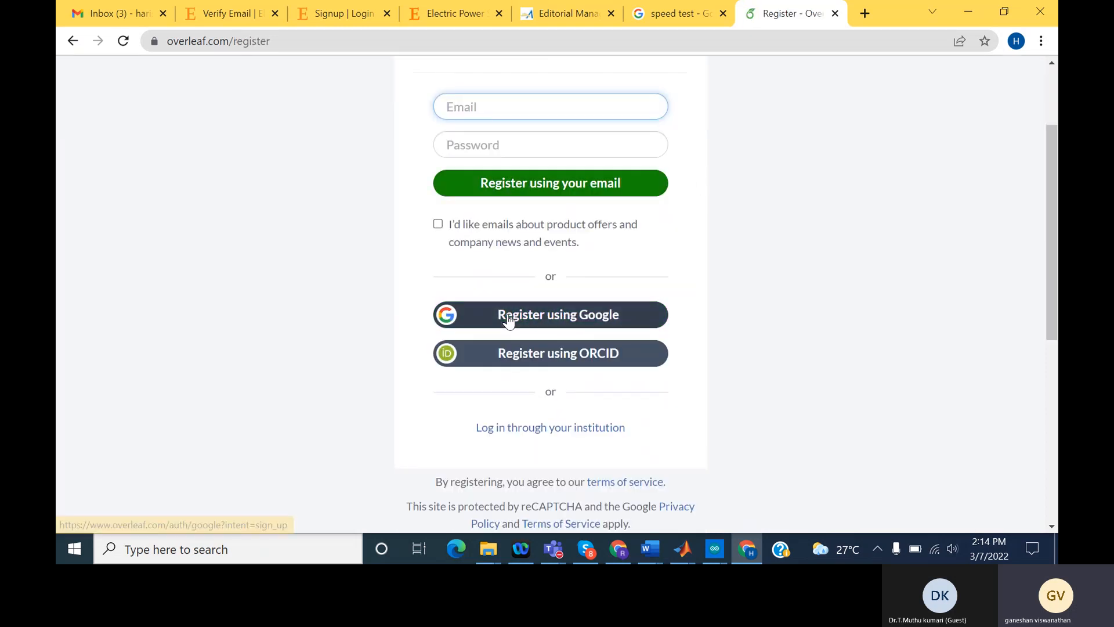
{"action": "scroll", "coordinate": [505, 318], "scroll_direction": "up", "scroll_amount": 2}
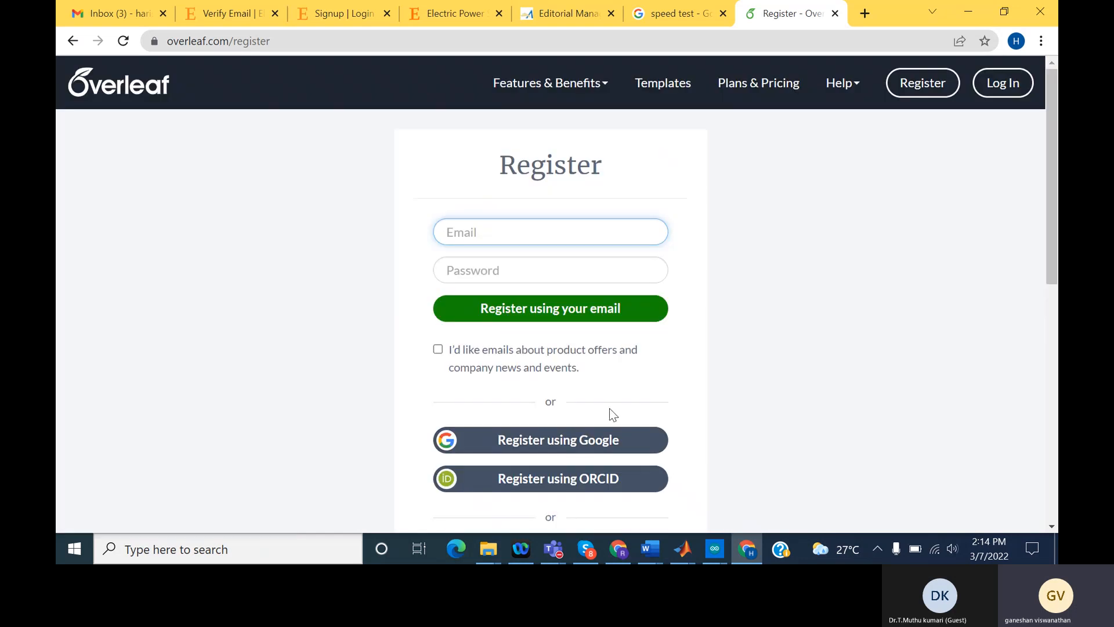
{"action": "left_click", "coordinate": [581, 447]}
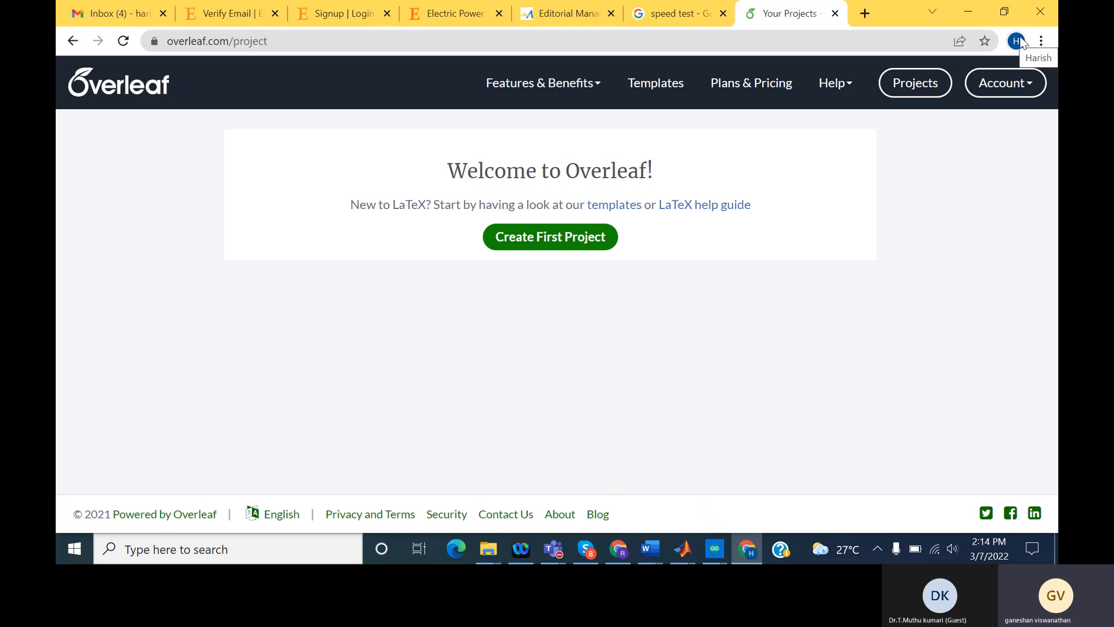
Step: Create a first blank project named "gaga"
{"action": "left_click", "coordinate": [558, 239]}
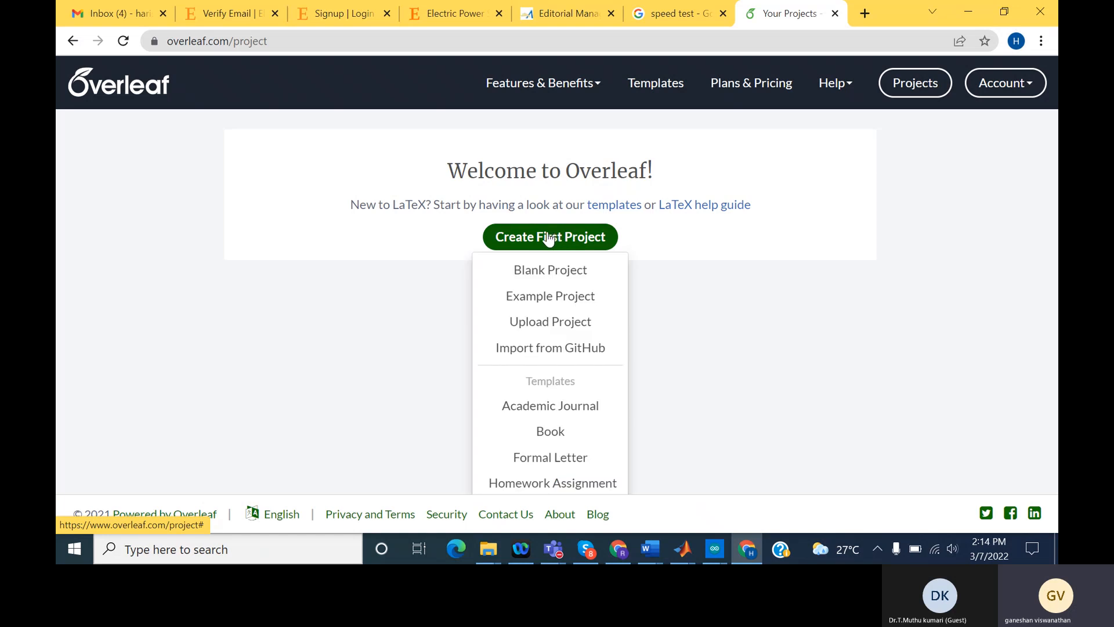
{"action": "left_click", "coordinate": [540, 273]}
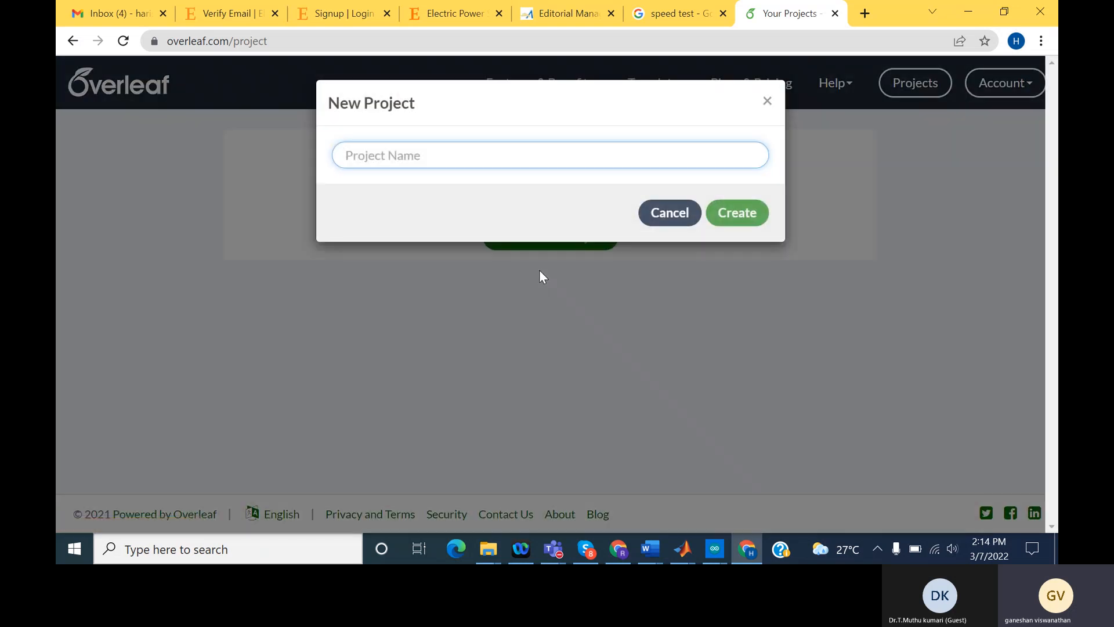
{"action": "type", "text": "ha"}
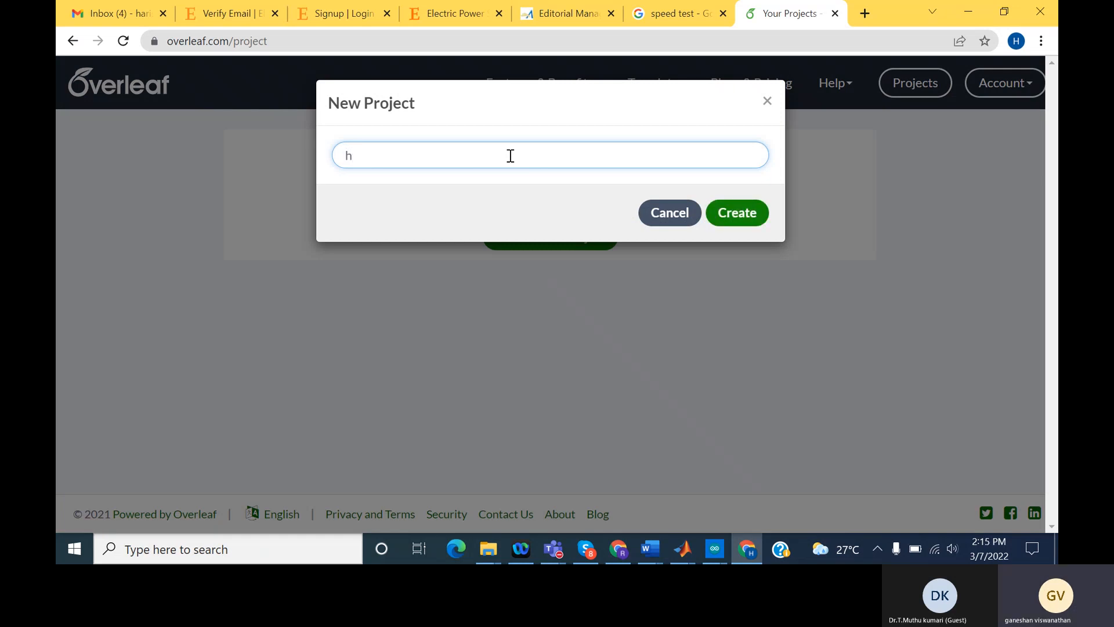
{"action": "key", "text": "BackSpace"}
{"action": "type", "text": "gaga"}
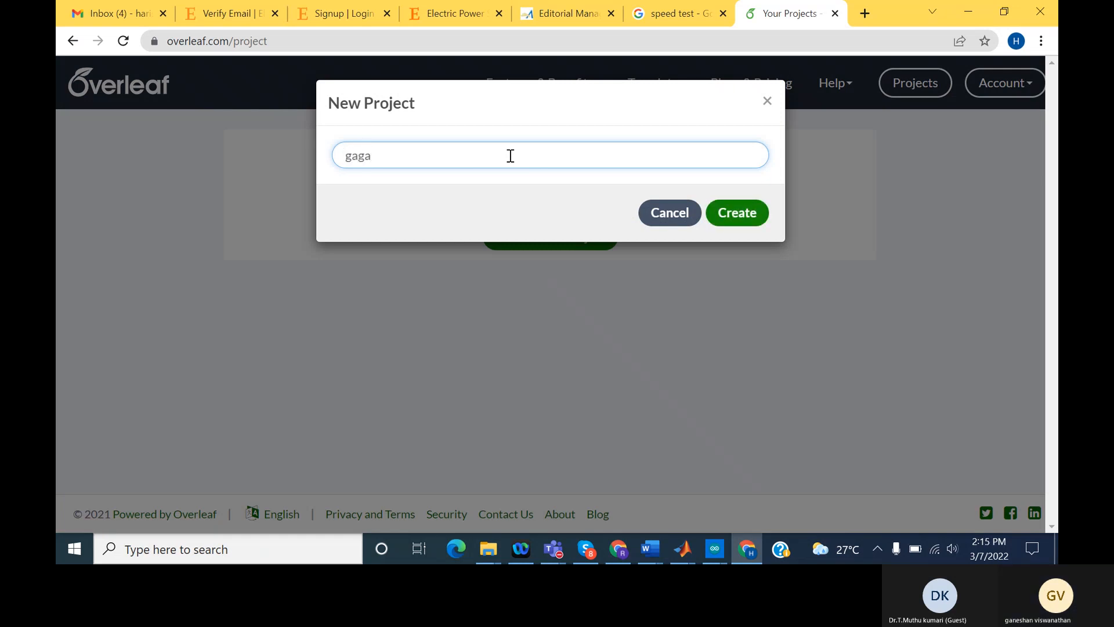
{"action": "left_click", "coordinate": [743, 213]}
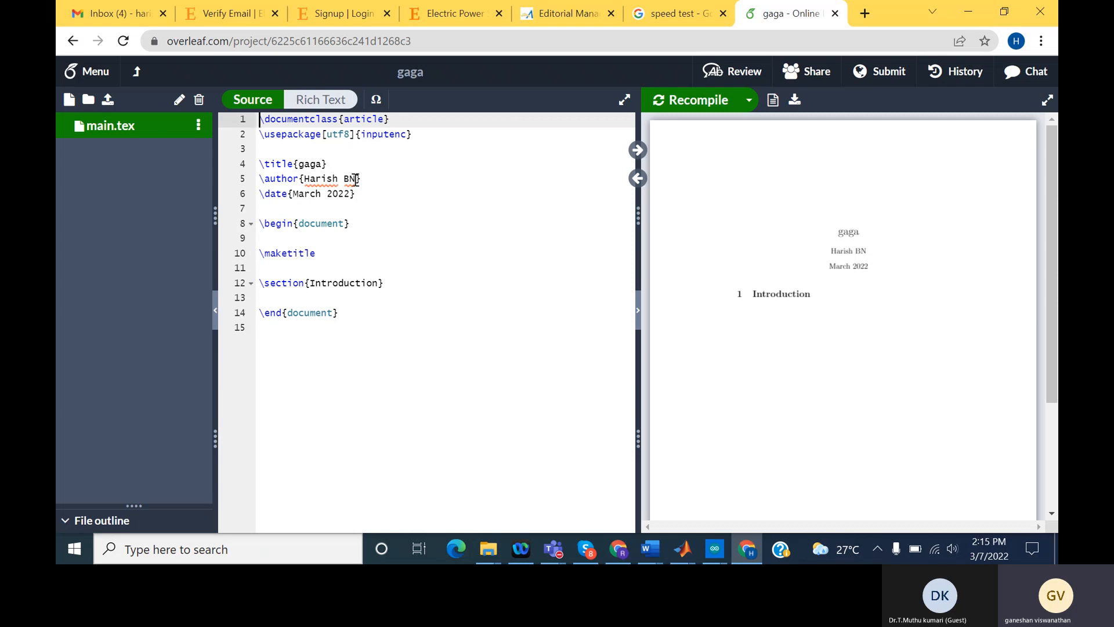
Step: Replace the name inside the \author command of main.tex with the new author's name
{"action": "left_click", "coordinate": [356, 179]}
{"action": "key", "text": "BackSpace"}
{"action": "key", "text": "BackSpace"}
{"action": "key", "text": "BackSpace"}
{"action": "key", "text": "BackSpace"}
{"action": "key", "text": "BackSpace"}
{"action": "key", "text": "BackSpace"}
{"action": "key", "text": "BackSpace"}
{"action": "key", "text": "BackSpace"}
{"action": "key", "text": "BackSpace"}
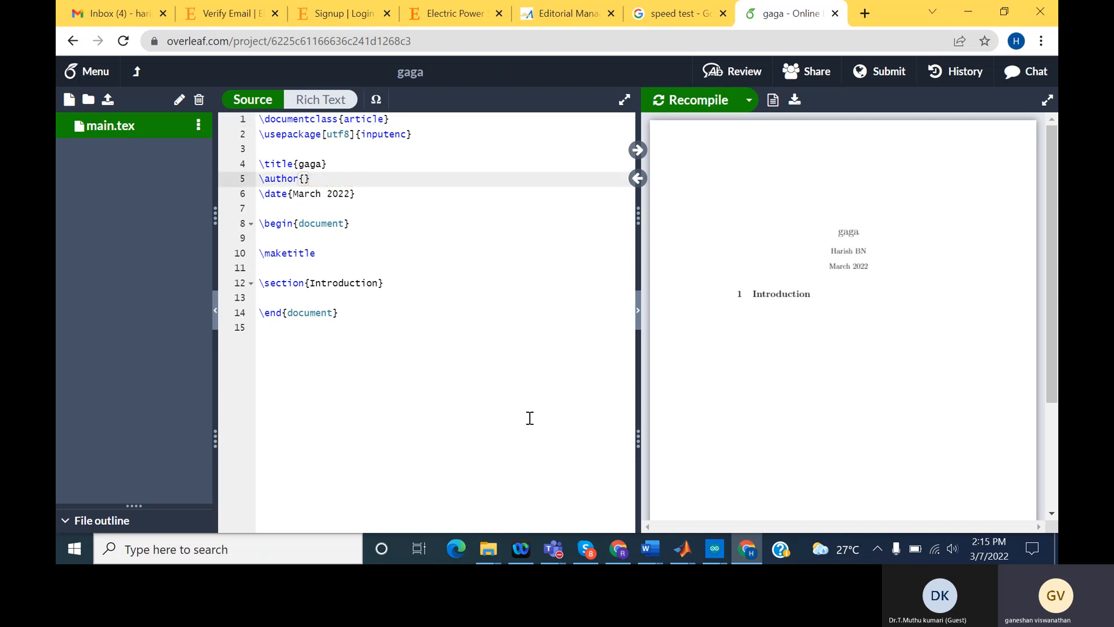
{"action": "type", "text": "gana"}
{"action": "left_click", "coordinate": [370, 226]}
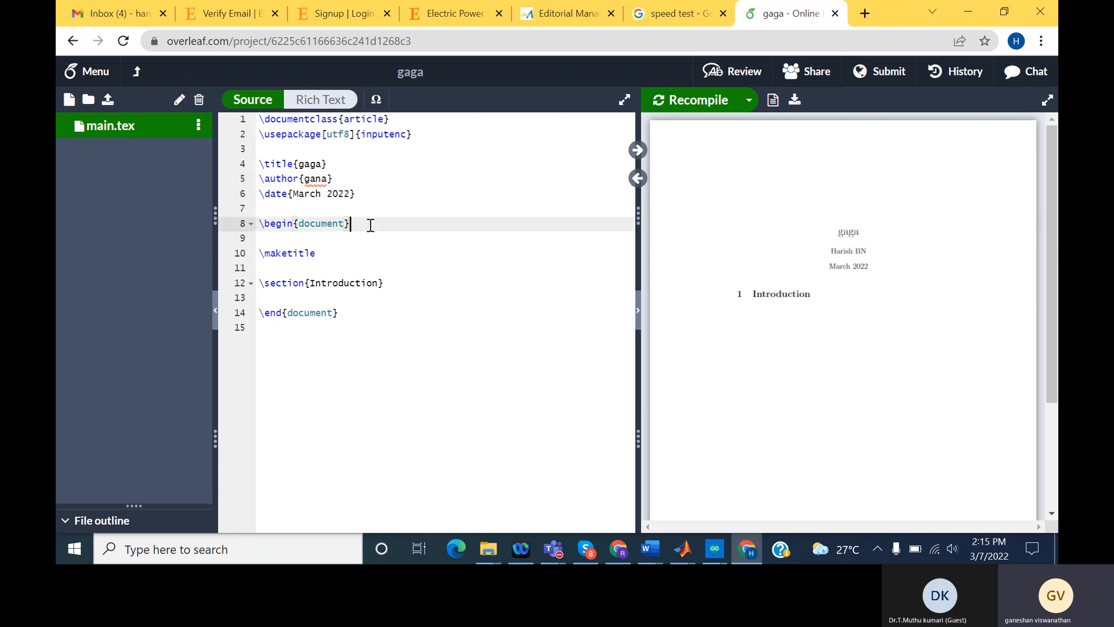
Step: Add the line "Hhabspijdpiasjd;asdj" directly below the Introduction section heading and recompile the document
{"action": "left_click", "coordinate": [394, 288]}
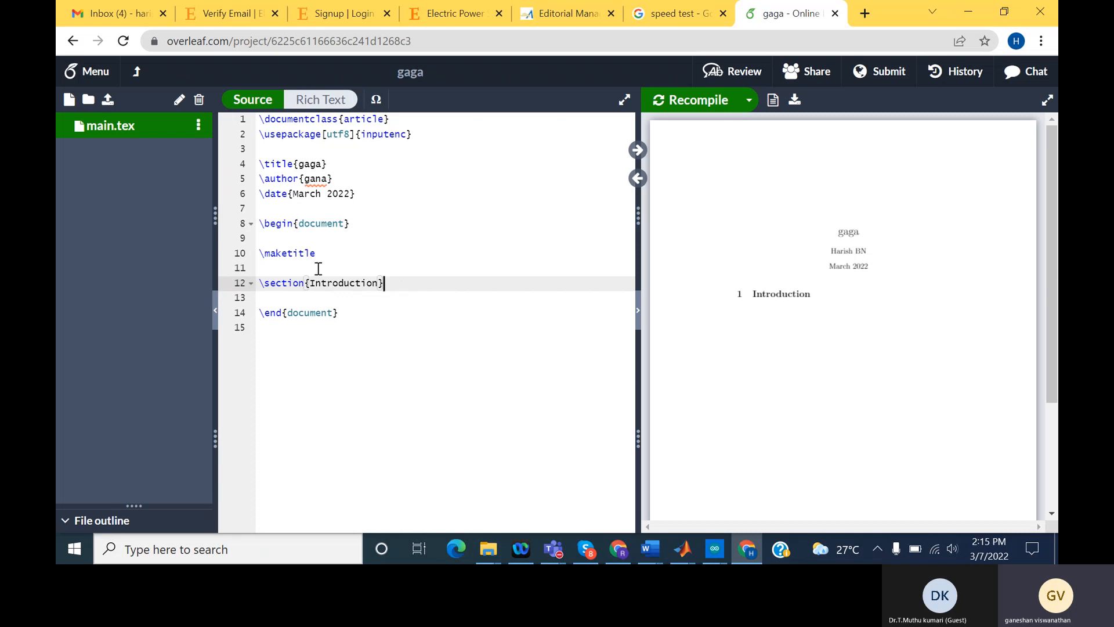
{"action": "key", "text": "Return"}
{"action": "type", "text": "Hhabspijdpiasjd;asdj"}
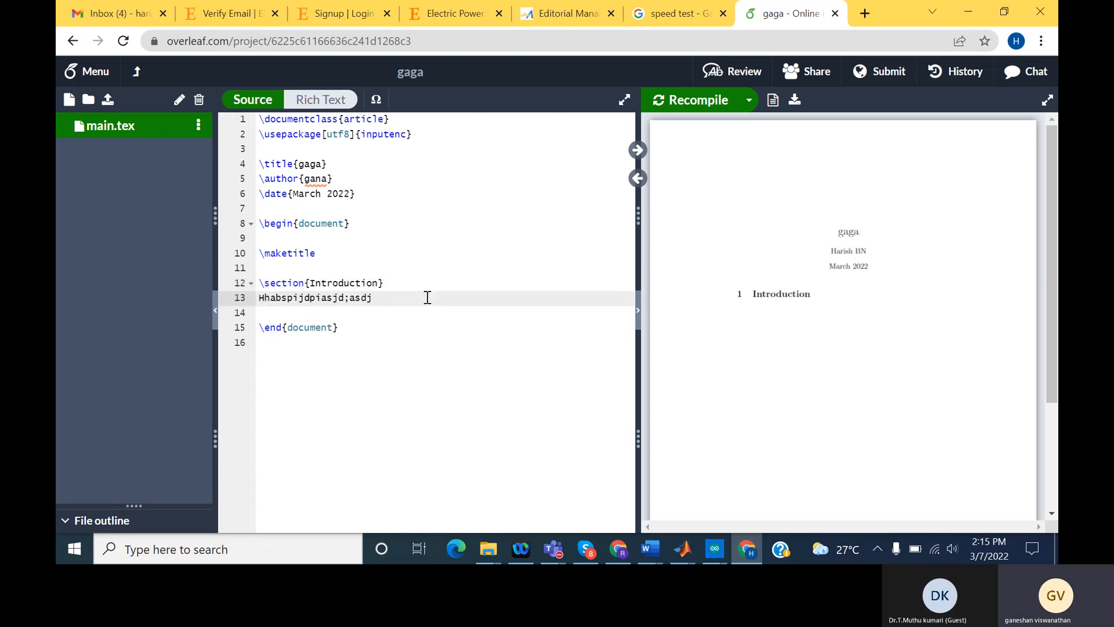
{"action": "left_click", "coordinate": [697, 99]}
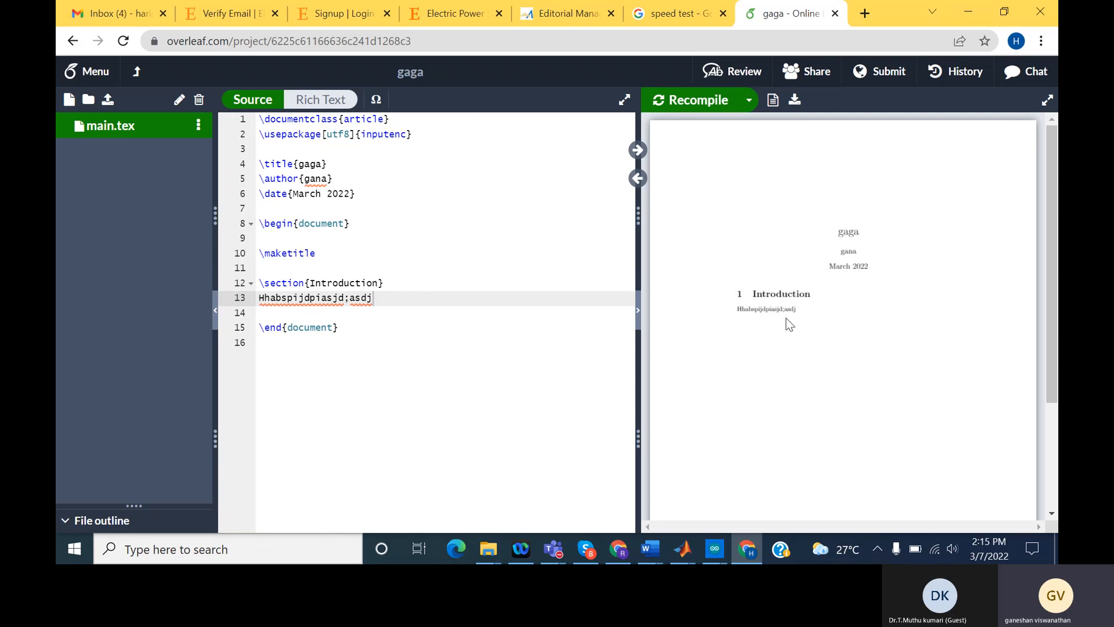
Step: Copy the \section{Introduction} line into the empty line below the introduction's text
{"action": "left_click_drag", "start_coordinate": [386, 283], "coordinate": [260, 283]}
{"action": "key", "text": "ctrl+c"}
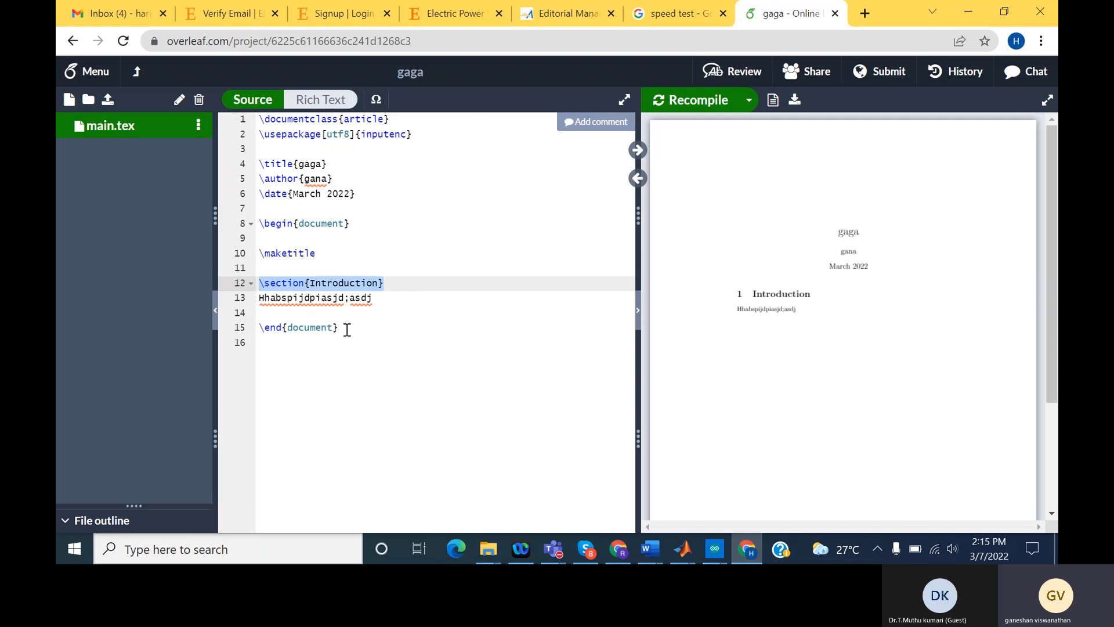
{"action": "left_click", "coordinate": [381, 305]}
{"action": "key", "text": "Down"}
{"action": "key", "text": "ctrl+v"}
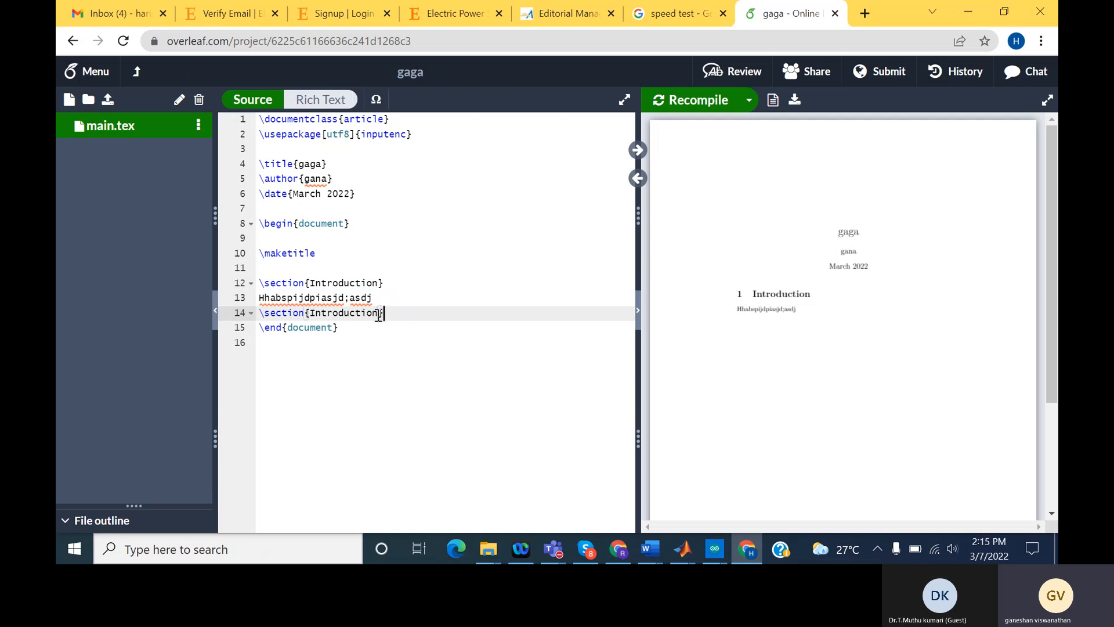
Step: Rename the duplicated section heading above \end{document} to "mETHODOLOGY"
{"action": "key", "text": "BackSpace"}
{"action": "key", "text": "BackSpace"}
{"action": "key", "text": "BackSpace"}
{"action": "key", "text": "BackSpace"}
{"action": "key", "text": "BackSpace"}
{"action": "key", "text": "BackSpace"}
{"action": "key", "text": "BackSpace"}
{"action": "key", "text": "BackSpace"}
{"action": "key", "text": "BackSpace"}
{"action": "key", "text": "BackSpace"}
{"action": "key", "text": "BackSpace"}
{"action": "key", "text": "BackSpace"}
{"action": "type", "text": "mETHODOLOGY"}
{"action": "key", "text": "Page_Down"}
Step: Add the text "JASHDKAjhd aKL" and an empty line below the mETHODOLOGY heading, and recompile the document
{"action": "left_click", "coordinate": [405, 303]}
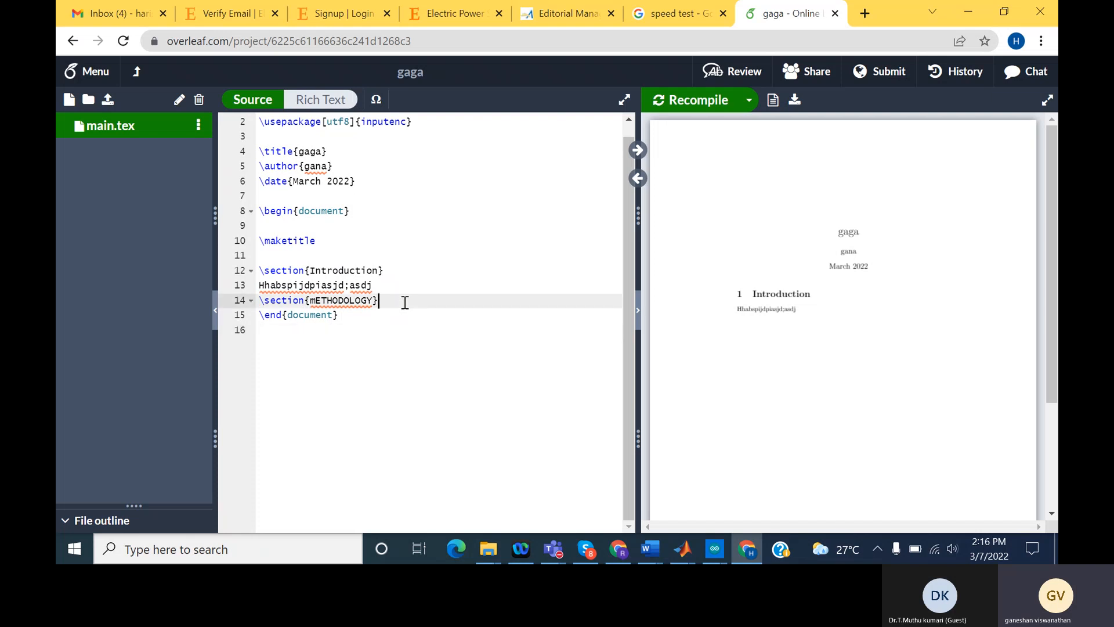
{"action": "key", "text": "Return"}
{"action": "type", "text": "JASHDKAjhd aKL"}
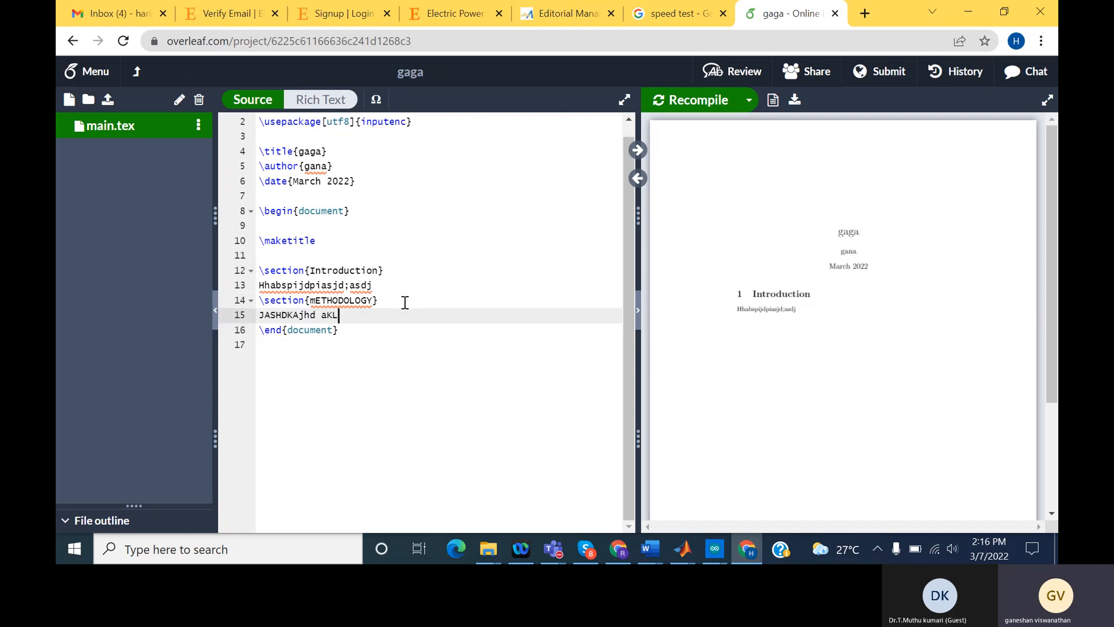
{"action": "key", "text": "Return"}
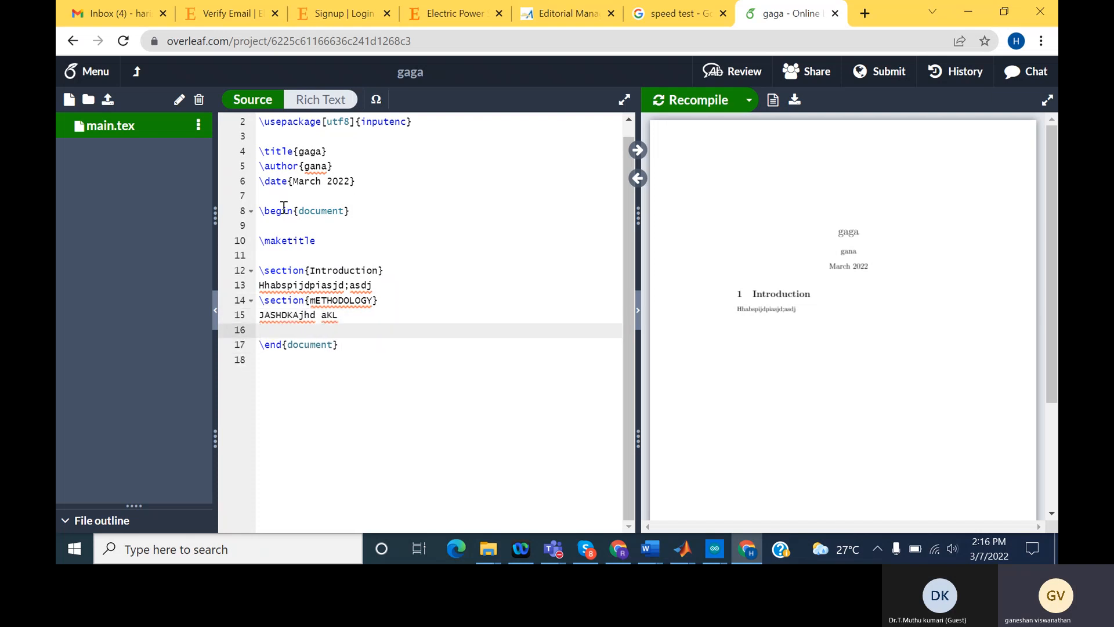
{"action": "double_click", "coordinate": [284, 210]}
{"action": "double_click", "coordinate": [276, 344]}
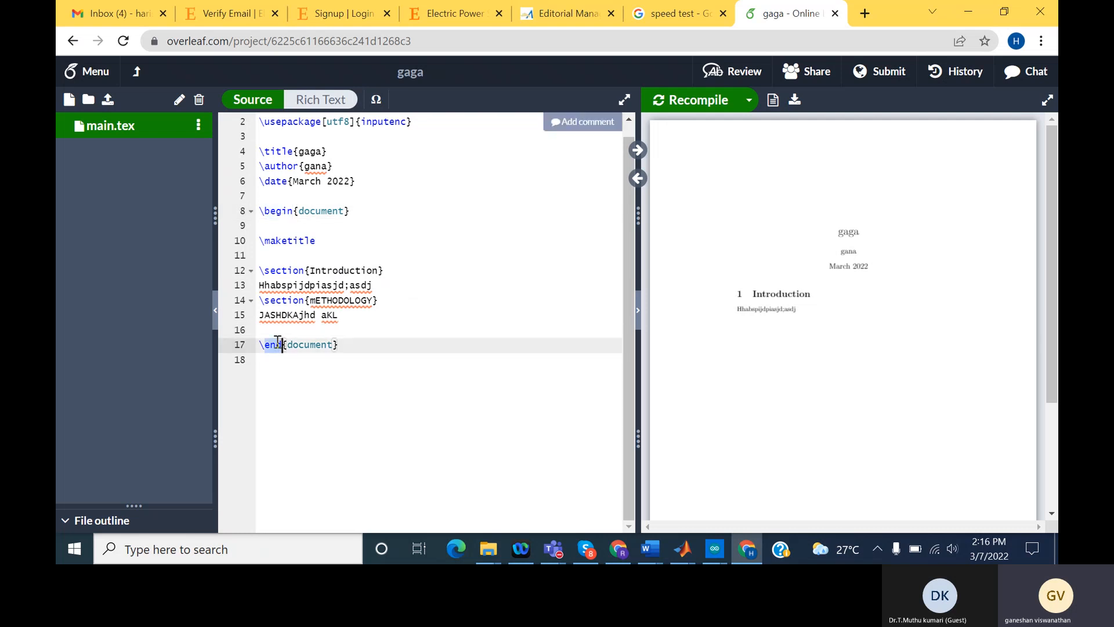
{"action": "left_click", "coordinate": [346, 313]}
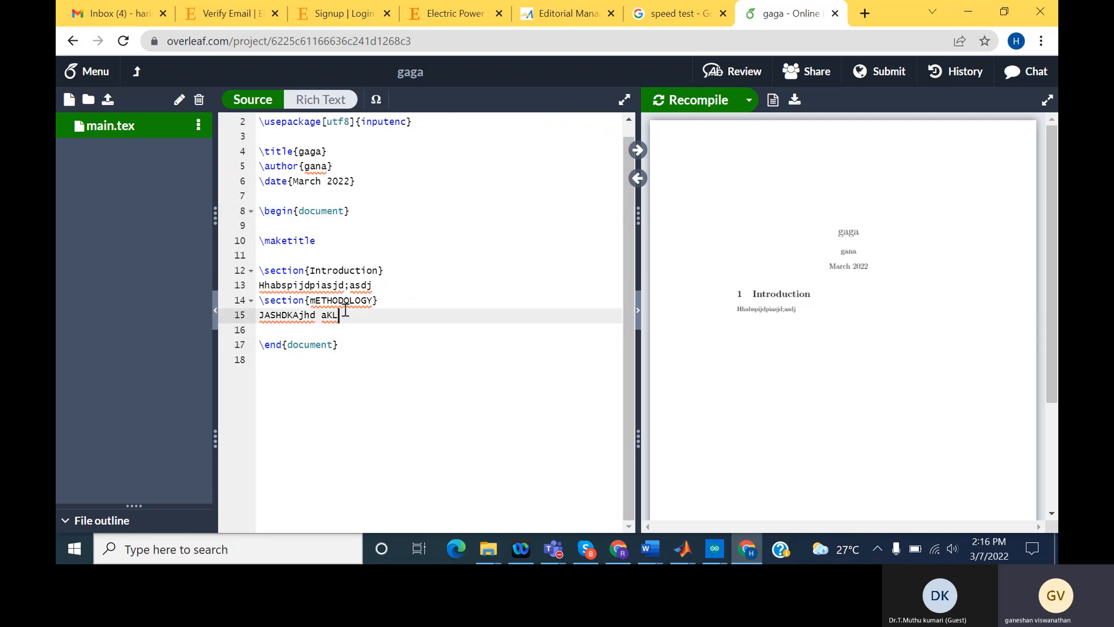
{"action": "left_click", "coordinate": [699, 114]}
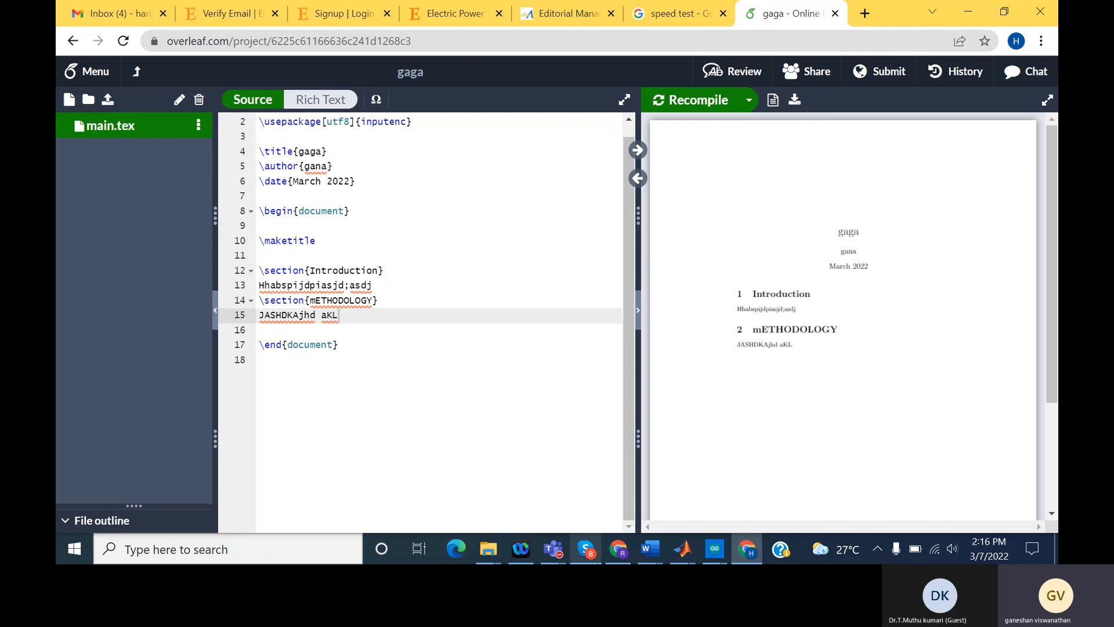
Step: Switch to Gmail in the other Chrome window, close the droopmainpaper.pdf preview and open the inbox
{"action": "left_click", "coordinate": [619, 551]}
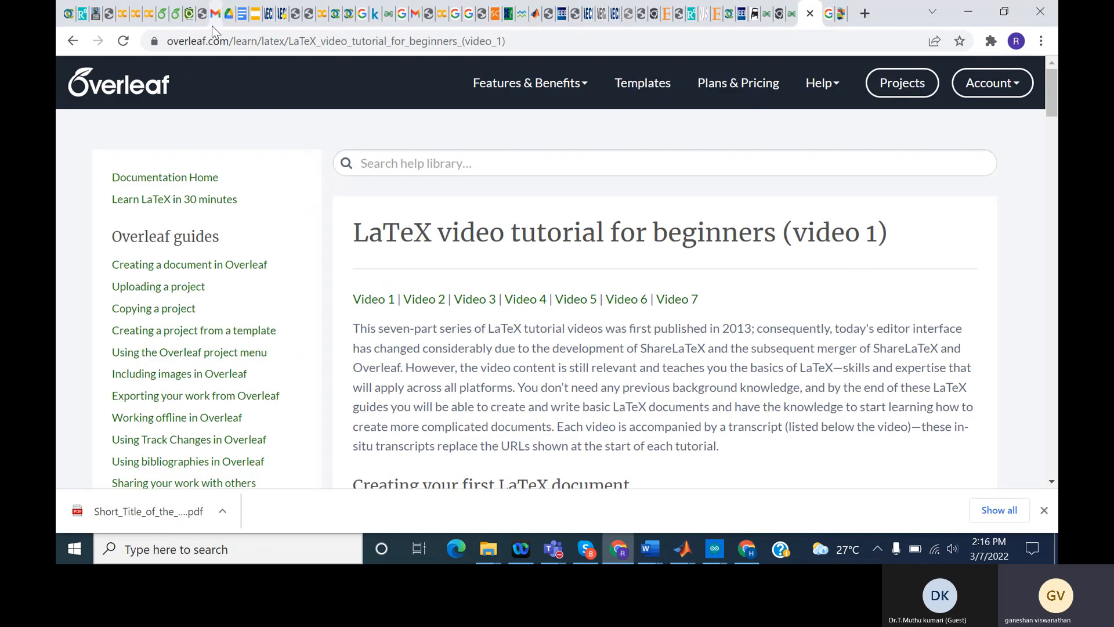
{"action": "left_click", "coordinate": [415, 15]}
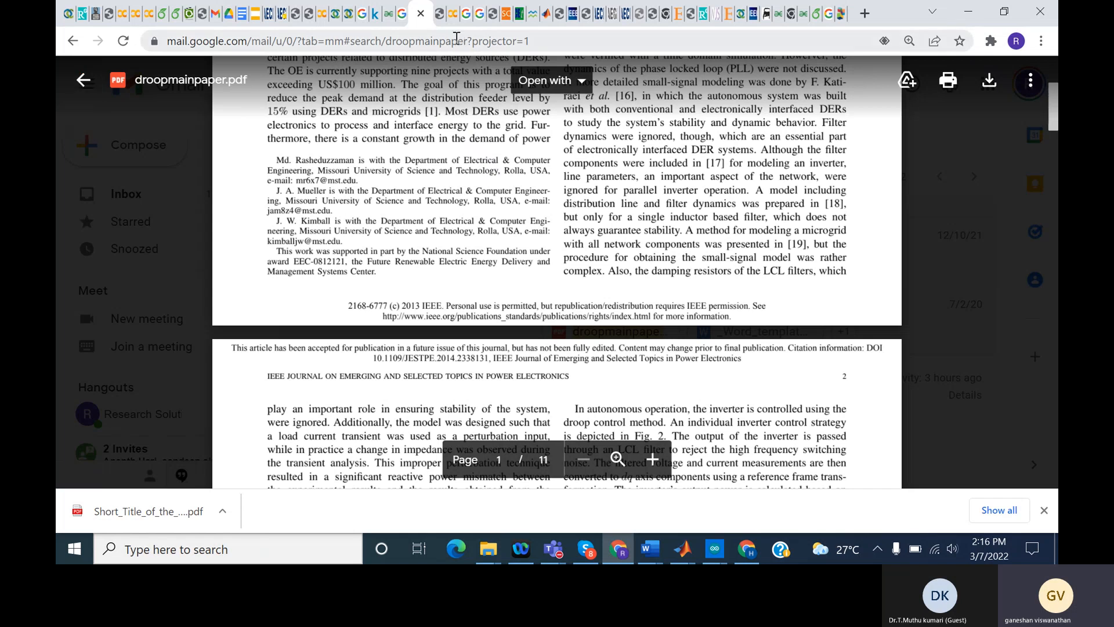
{"action": "left_click", "coordinate": [84, 80]}
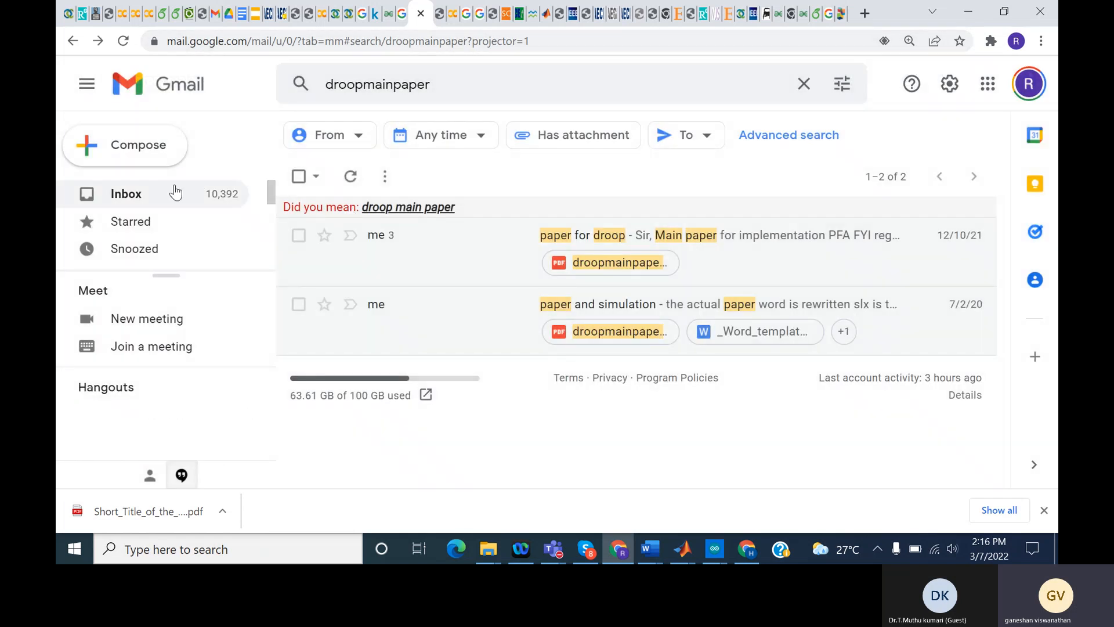
{"action": "left_click", "coordinate": [144, 193]}
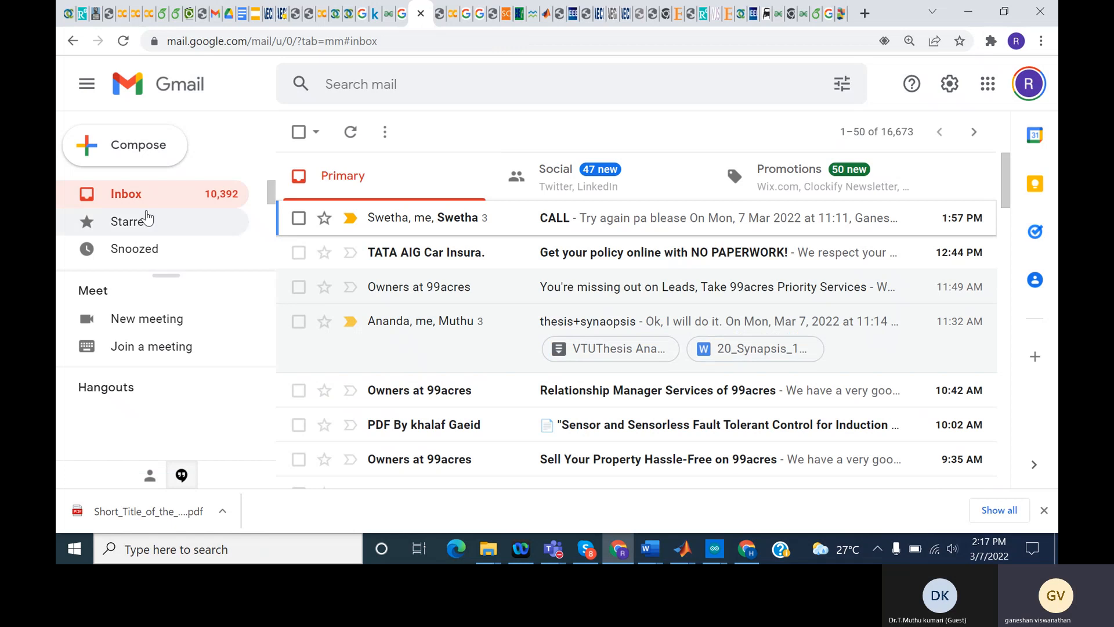
Step: Open the sent "thesis+synaopsis" conversation and expand the message about the LaTeX thesis down to its attachments
{"action": "scroll", "coordinate": [147, 238], "scroll_direction": "down", "scroll_amount": 5}
{"action": "scroll", "coordinate": [147, 226], "scroll_direction": "up", "scroll_amount": 2}
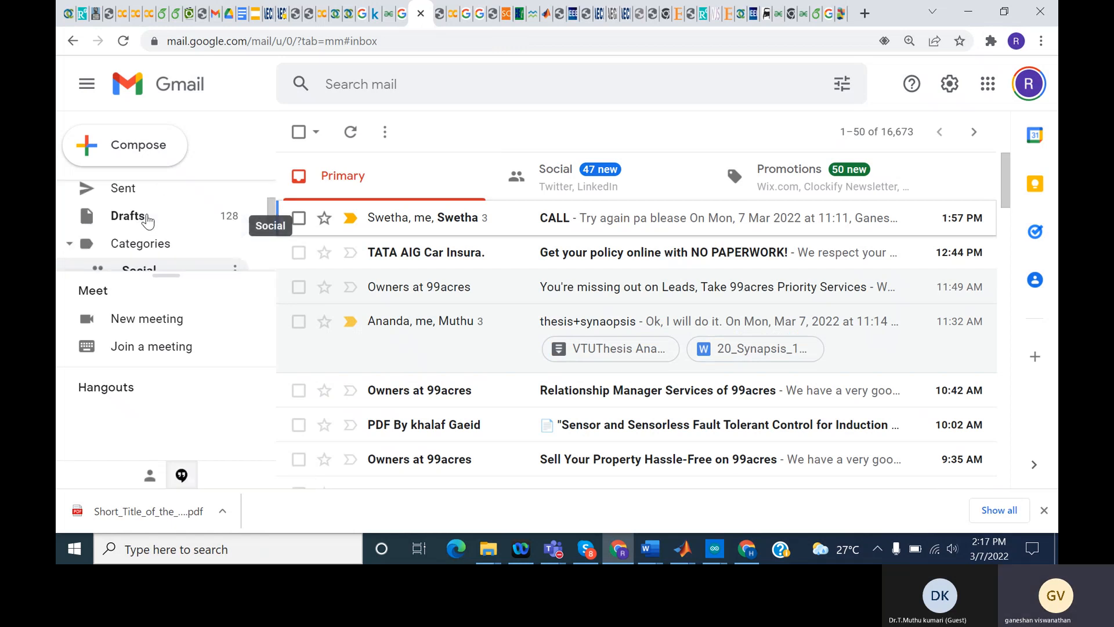
{"action": "left_click", "coordinate": [124, 205]}
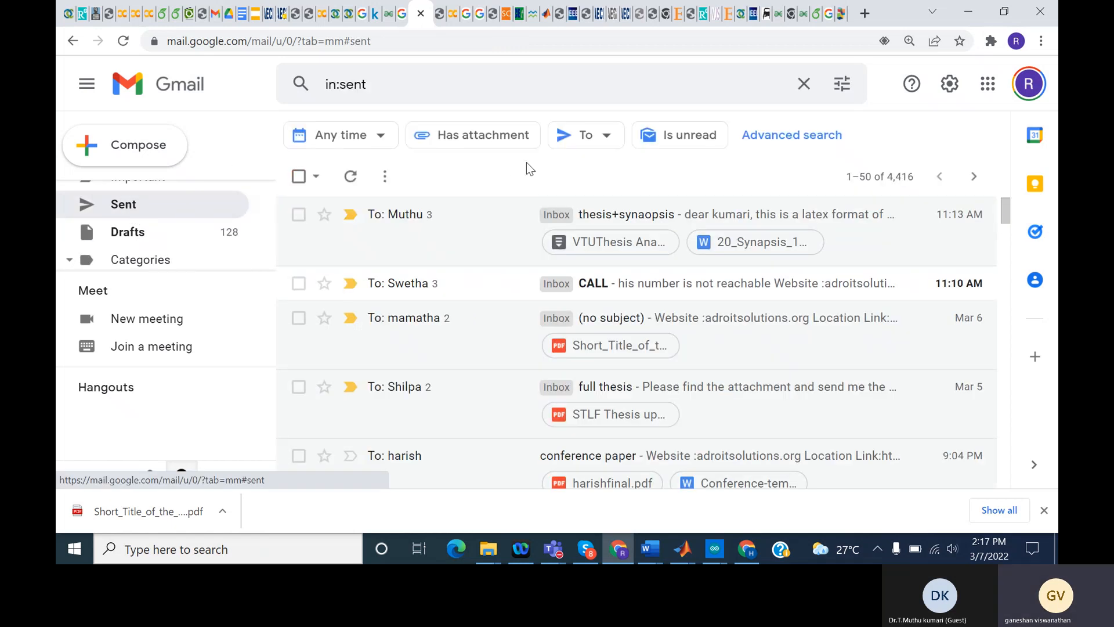
{"action": "left_click", "coordinate": [586, 218]}
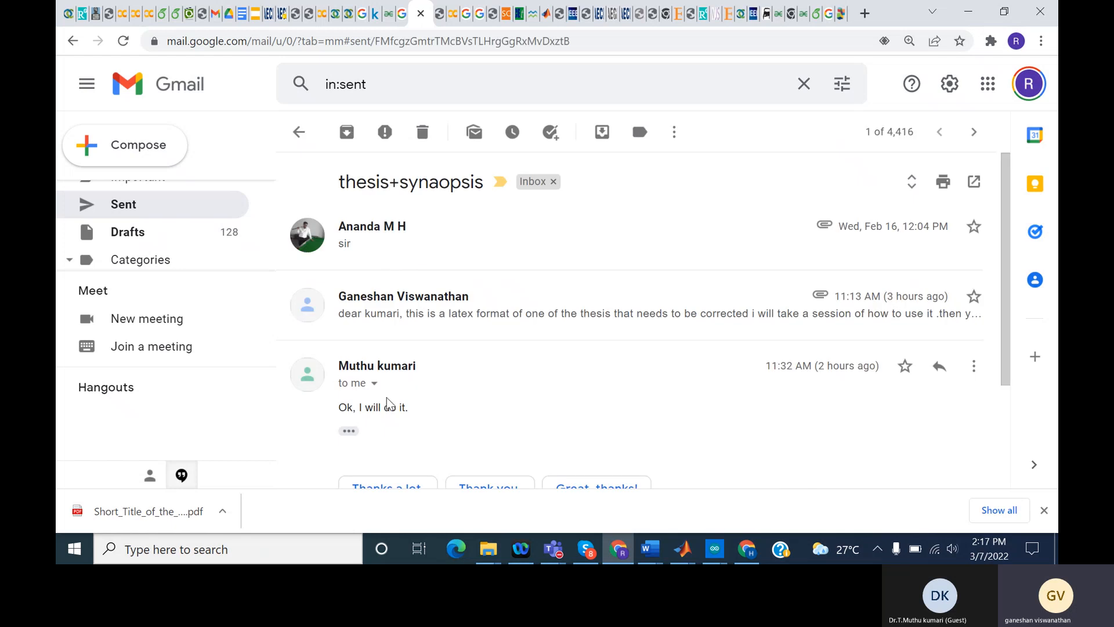
{"action": "left_click", "coordinate": [415, 294]}
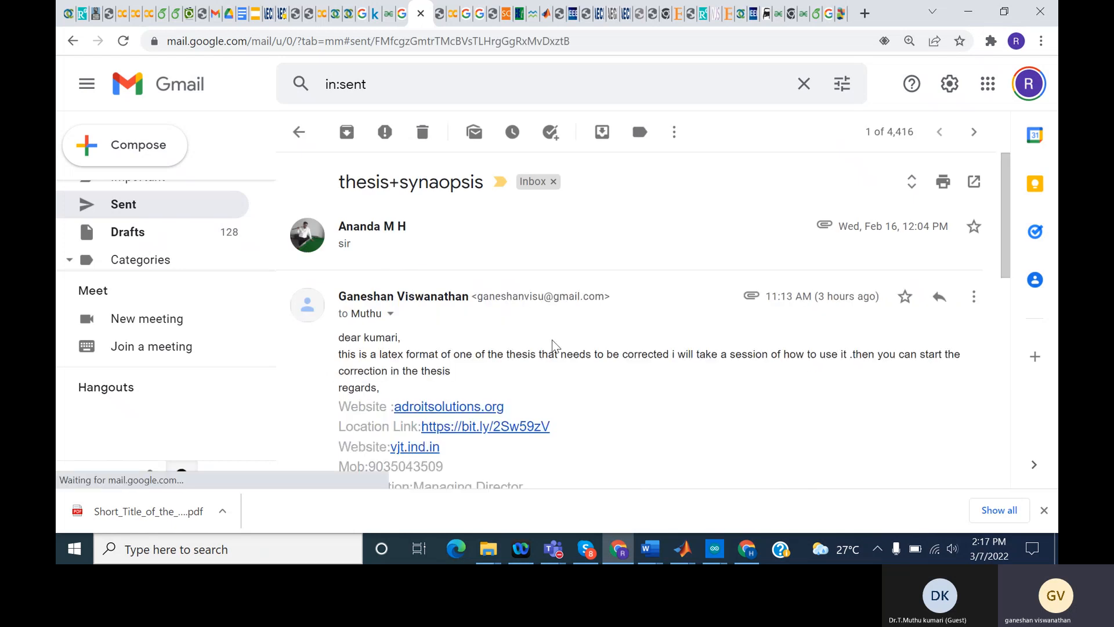
{"action": "scroll", "coordinate": [552, 346], "scroll_direction": "down", "scroll_amount": 5}
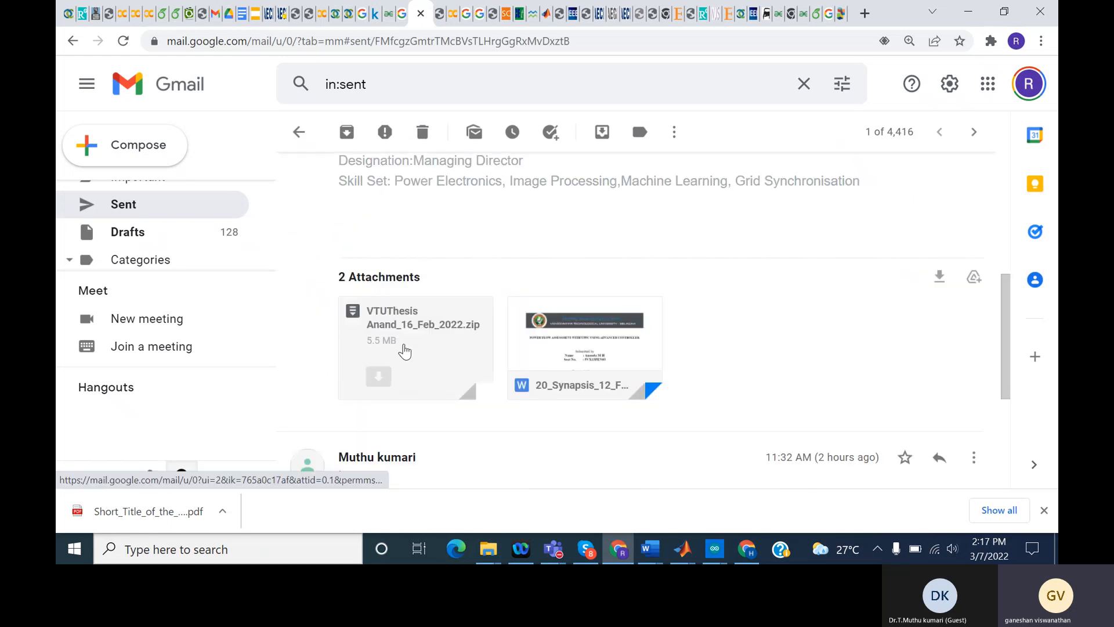
Step: Download the VTU thesis zip attachment, switch to the Overleaf window and upload the zip into the gaga project
{"action": "left_click", "coordinate": [377, 380]}
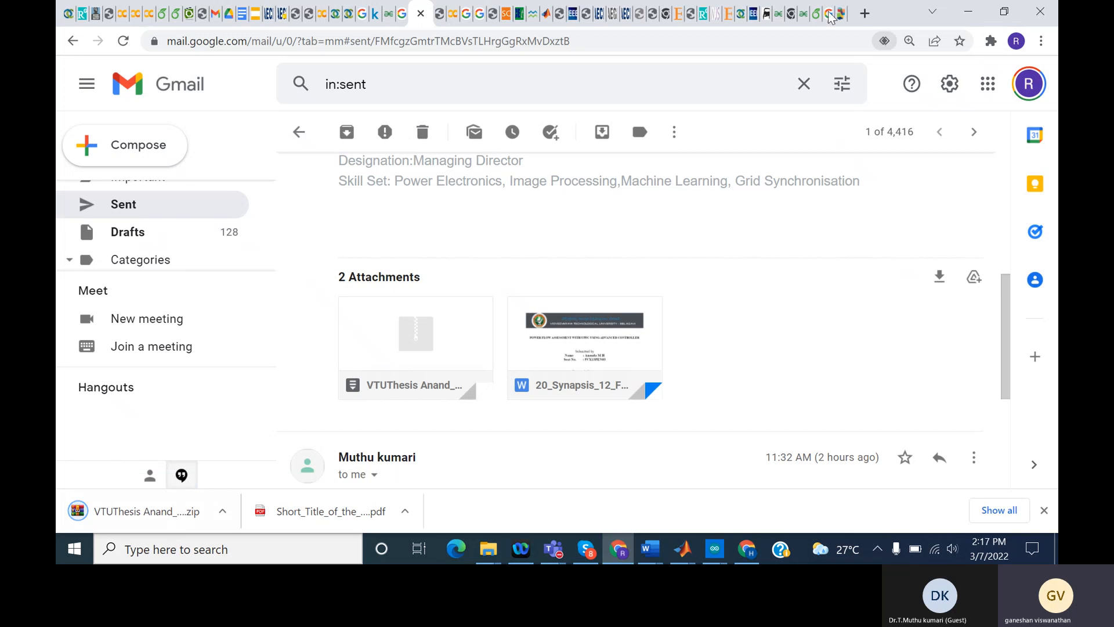
{"action": "left_click", "coordinate": [747, 548]}
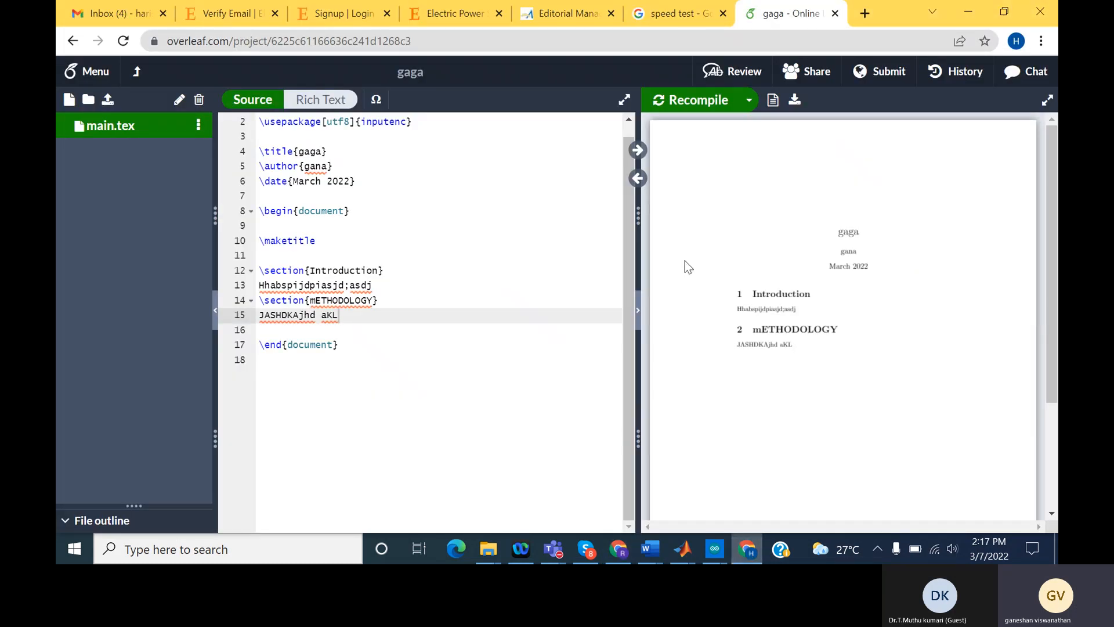
{"action": "left_click", "coordinate": [108, 100]}
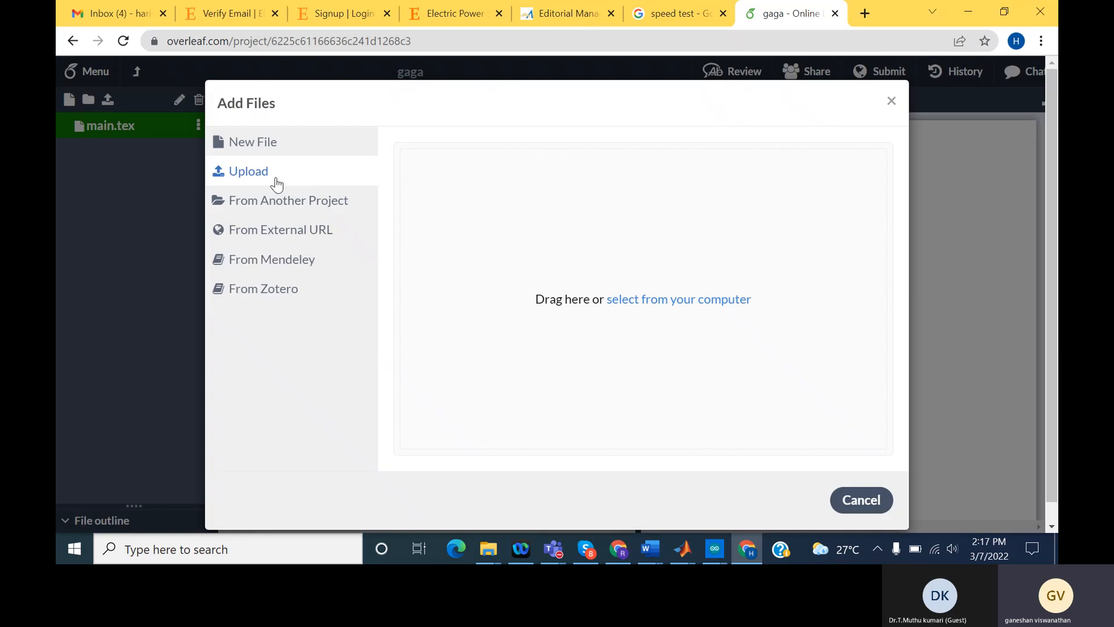
{"action": "left_click", "coordinate": [626, 306]}
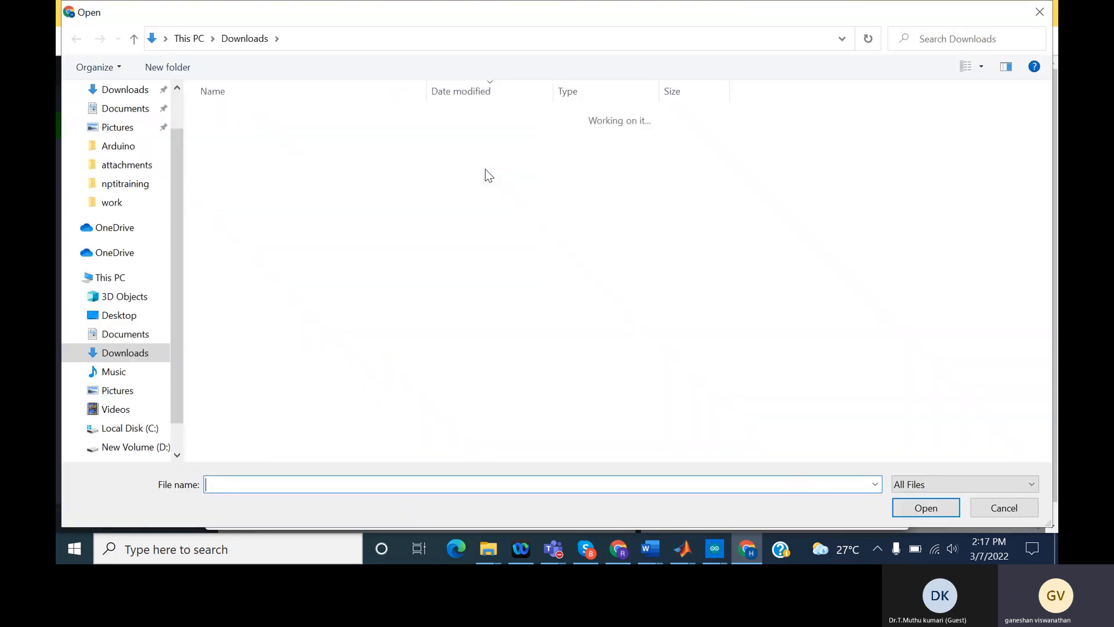
{"action": "double_click", "coordinate": [307, 137]}
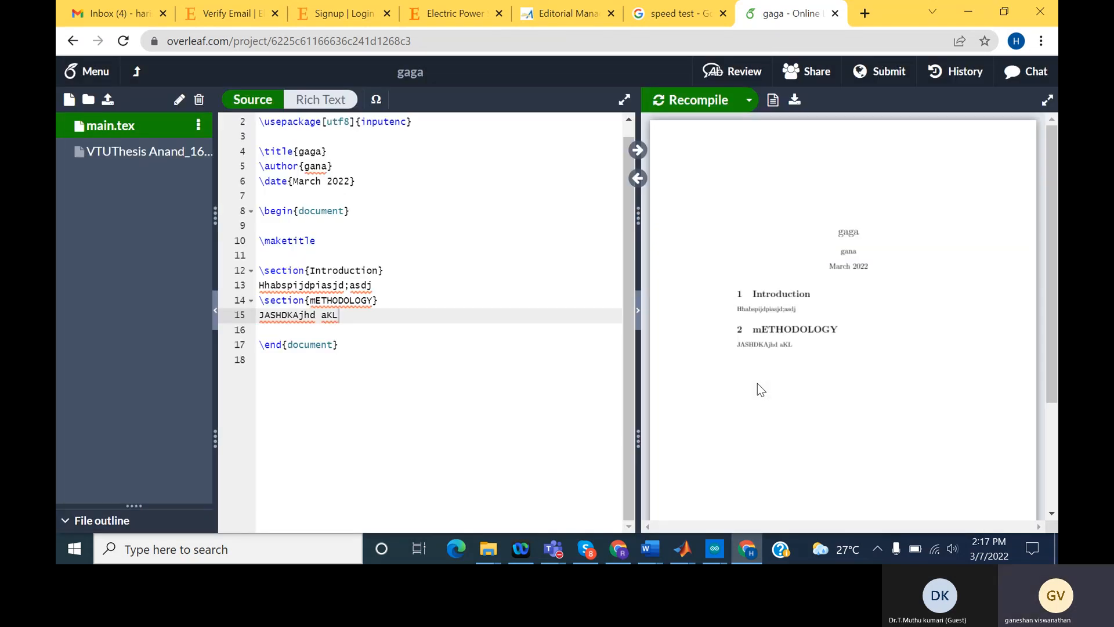
Step: Open the uploaded thesis zip in the gaga project and download a copy, leaving its name as it is
{"action": "left_click", "coordinate": [168, 153]}
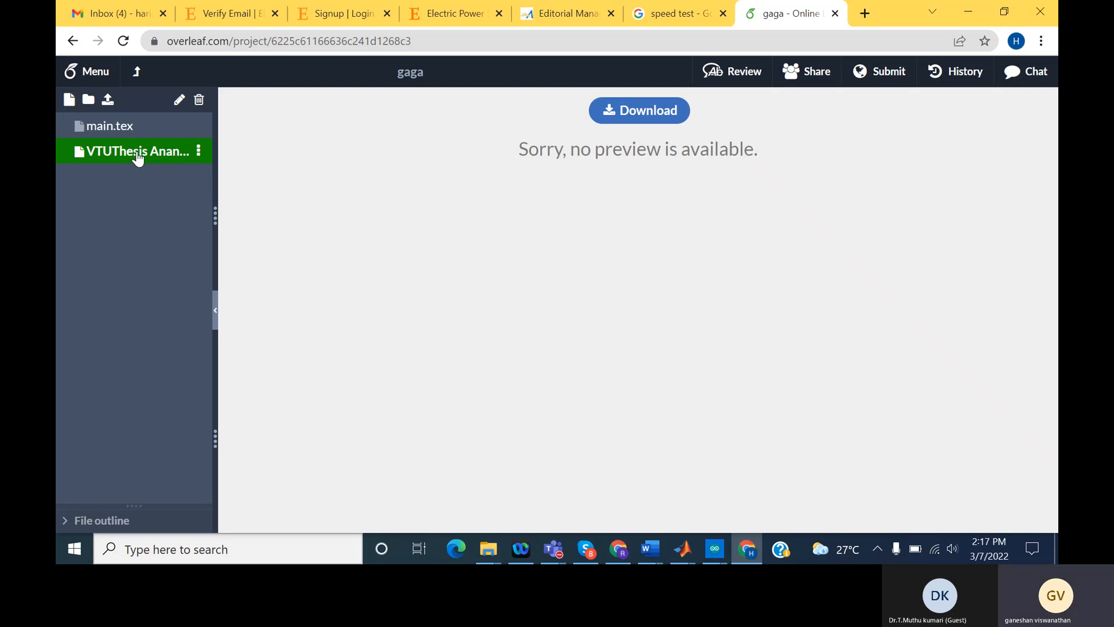
{"action": "left_click", "coordinate": [637, 112]}
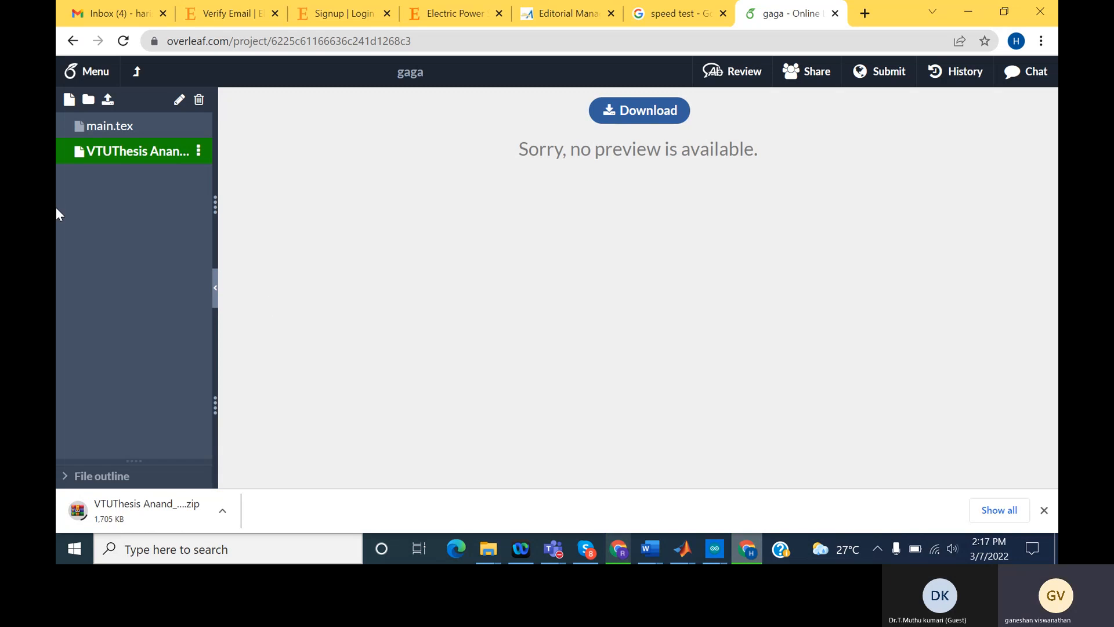
{"action": "double_click", "coordinate": [151, 155]}
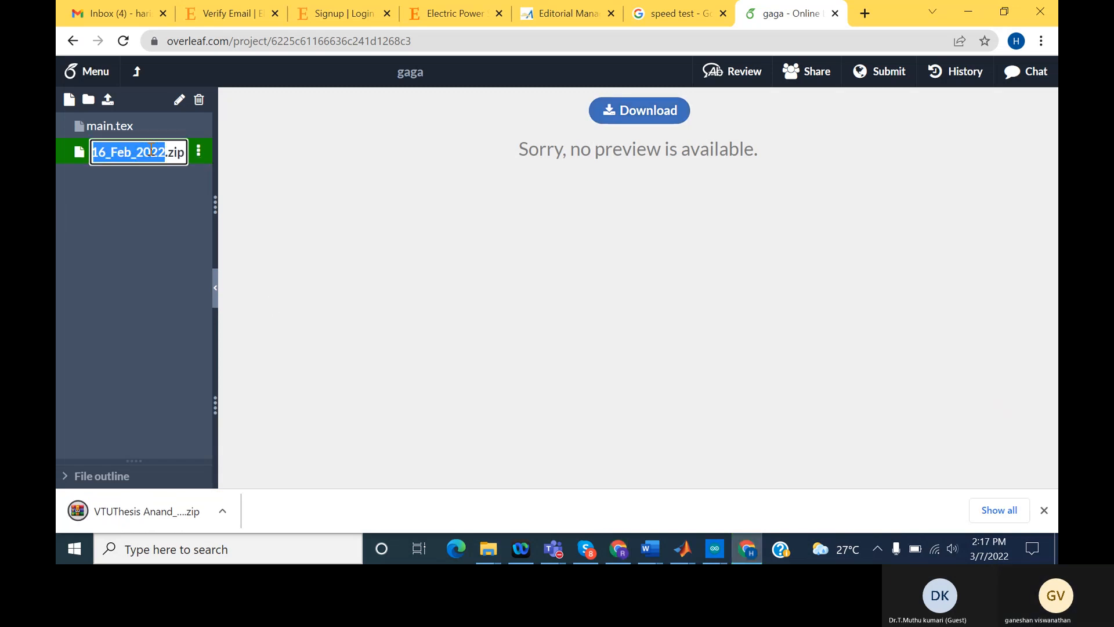
{"action": "left_click", "coordinate": [199, 154]}
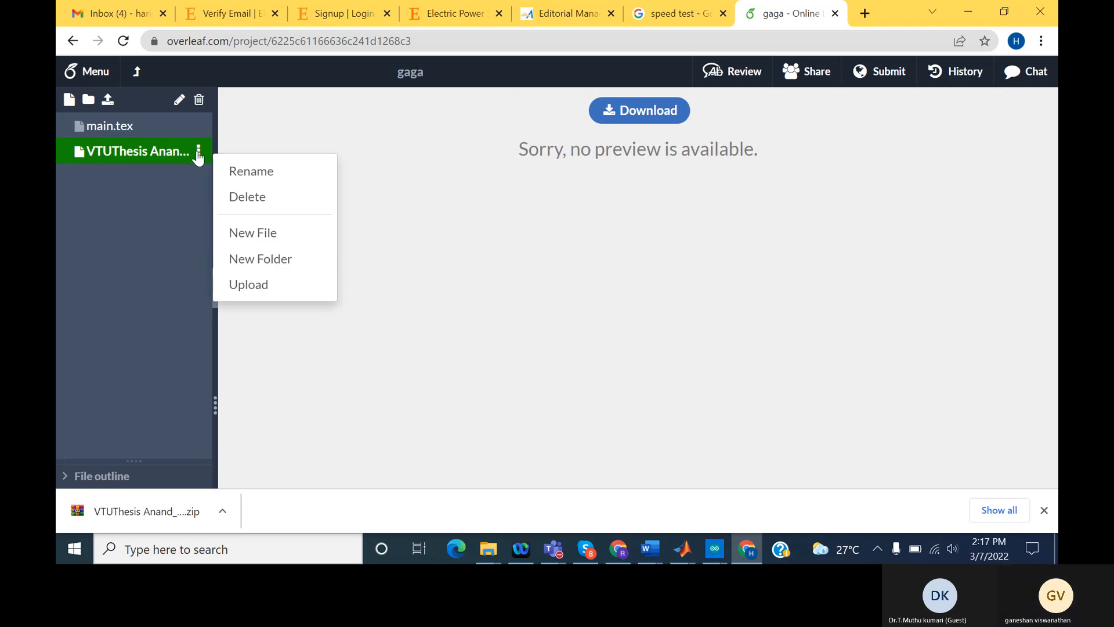
{"action": "left_click", "coordinate": [81, 156]}
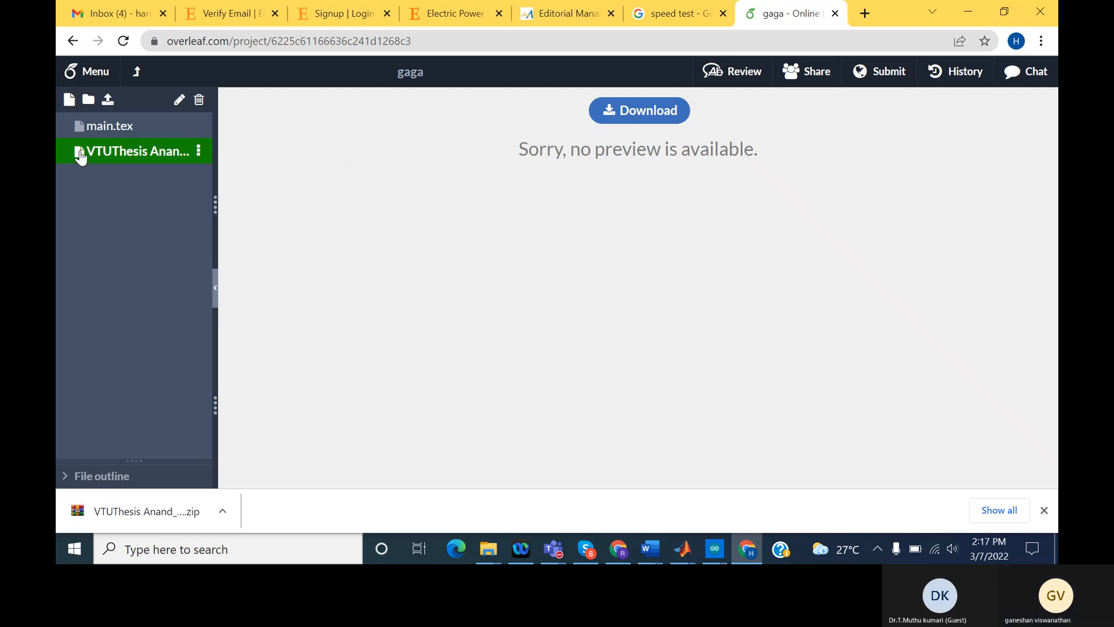
{"action": "left_click", "coordinate": [108, 100]}
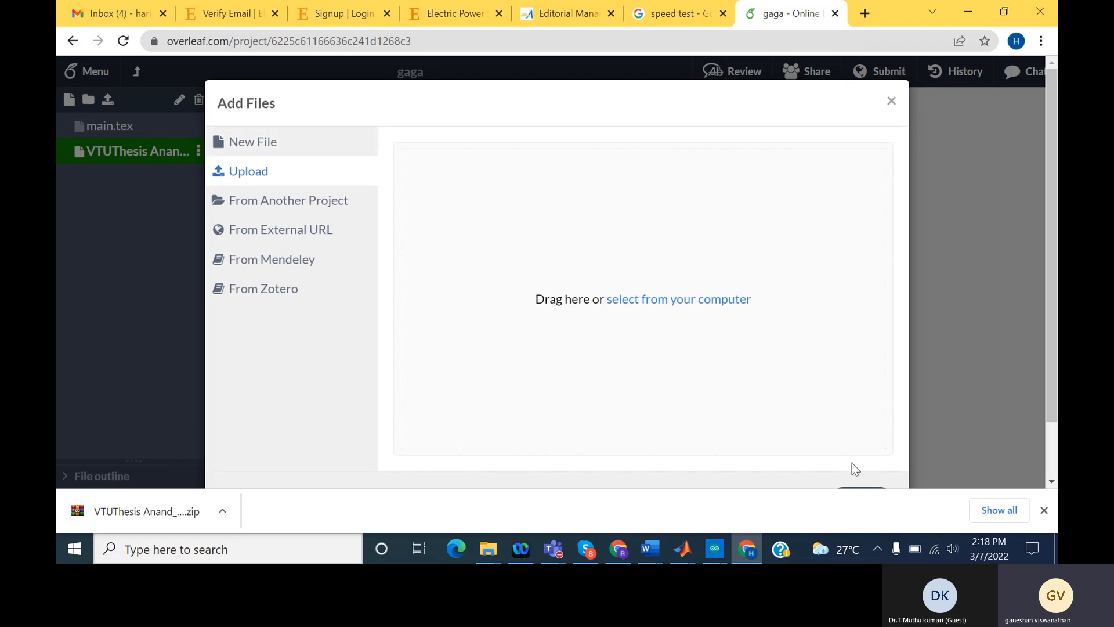
{"action": "left_click", "coordinate": [891, 101]}
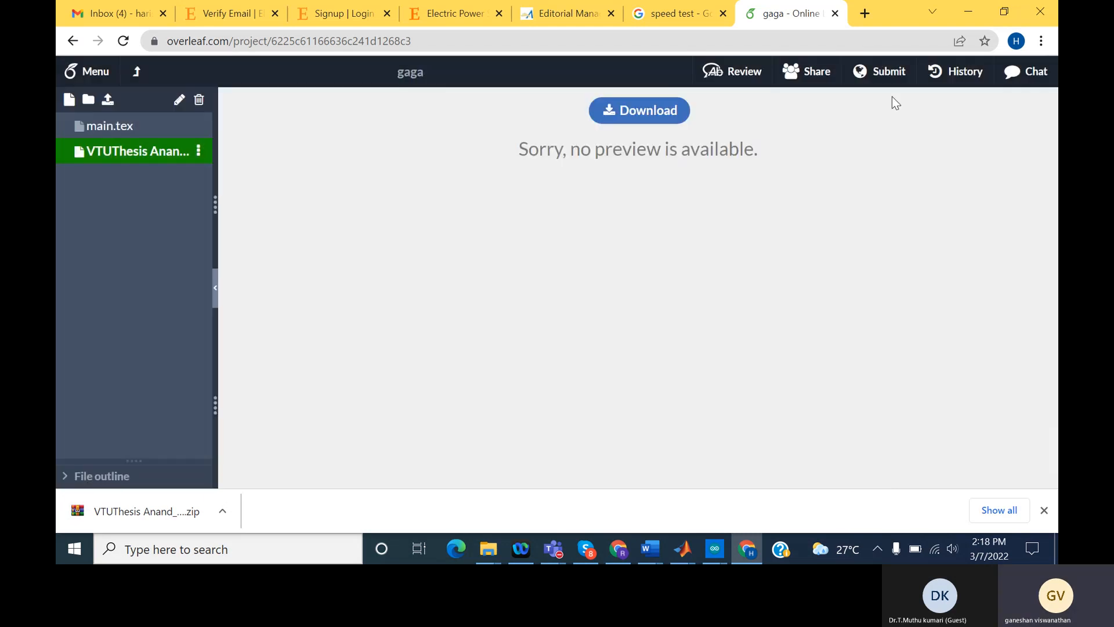
{"action": "left_click", "coordinate": [88, 100]}
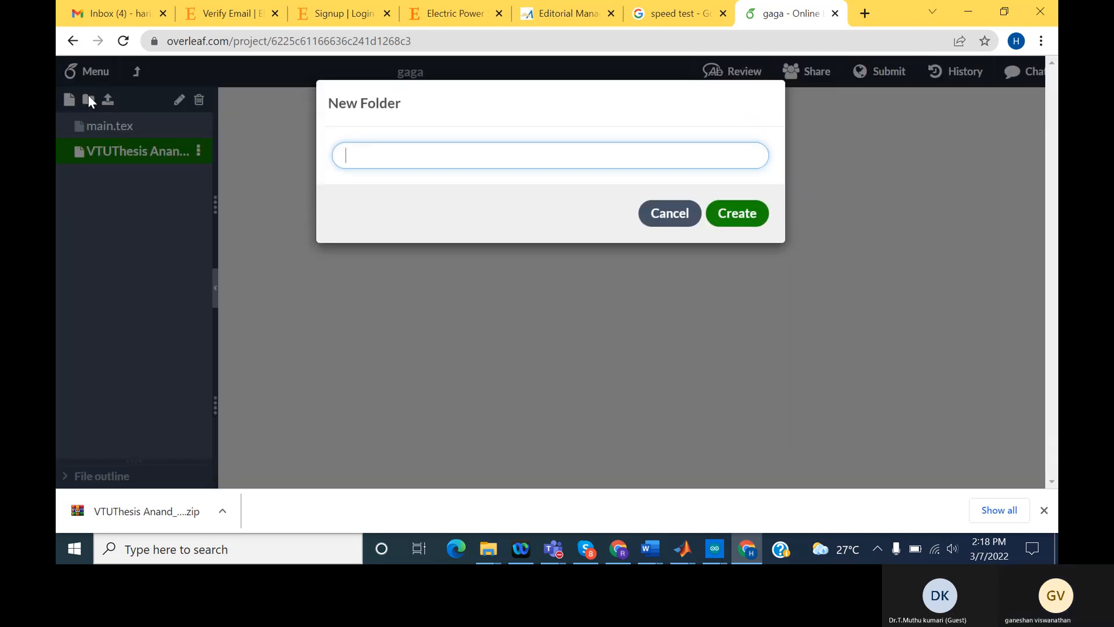
{"action": "left_click", "coordinate": [748, 214]}
{"action": "left_click", "coordinate": [679, 266]}
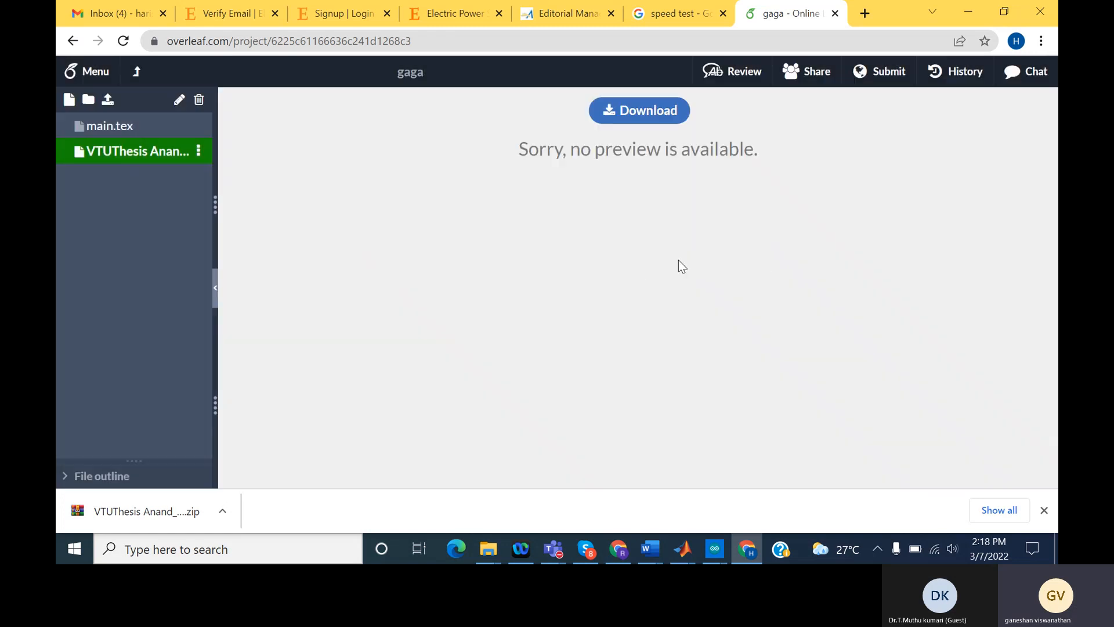
Step: Leave the gaga project and return to the list of all projects
{"action": "left_click", "coordinate": [86, 72]}
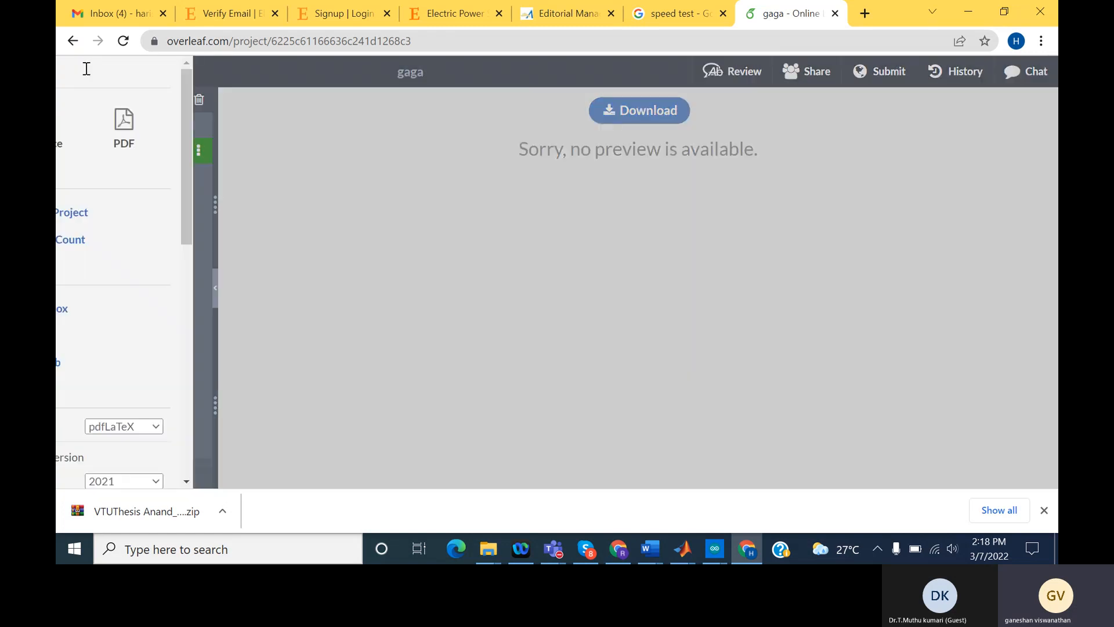
{"action": "left_click", "coordinate": [364, 260]}
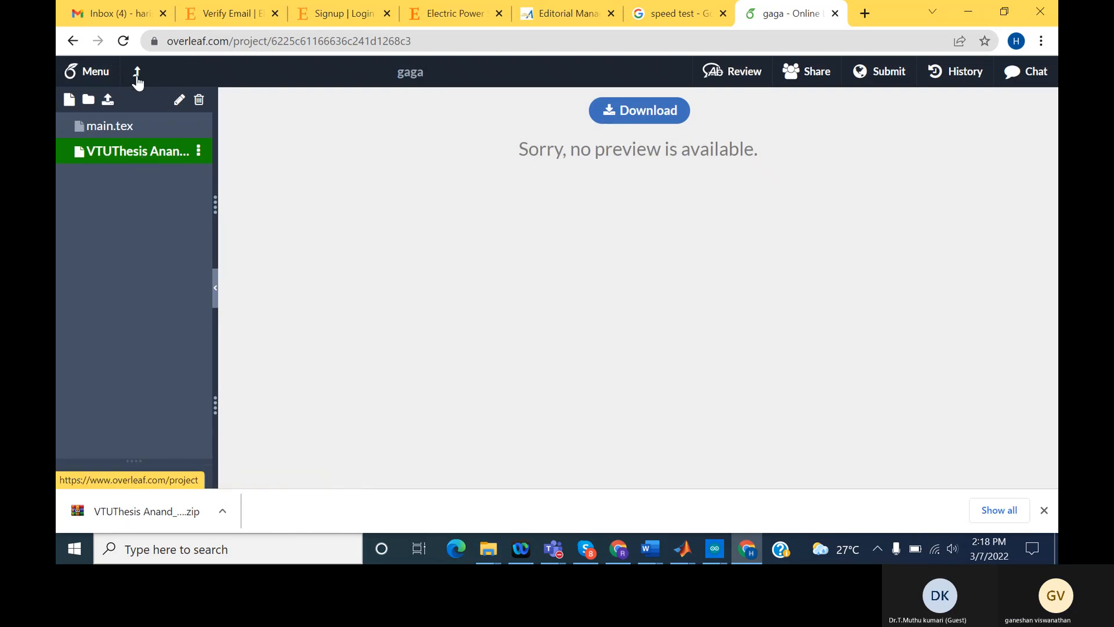
{"action": "left_click", "coordinate": [137, 74]}
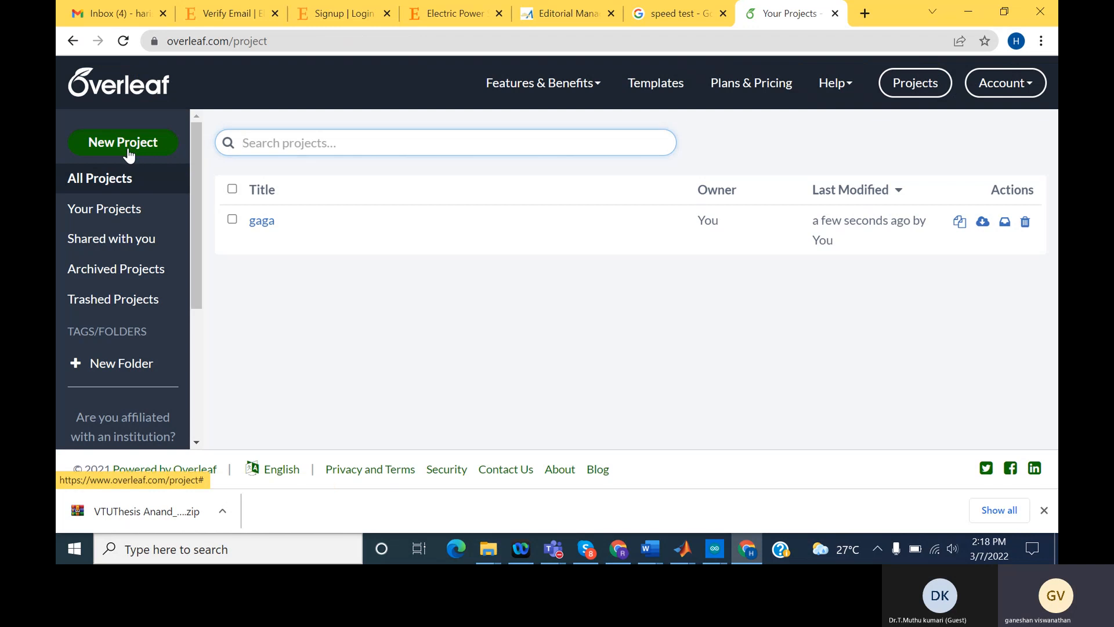
{"action": "left_click", "coordinate": [128, 155]}
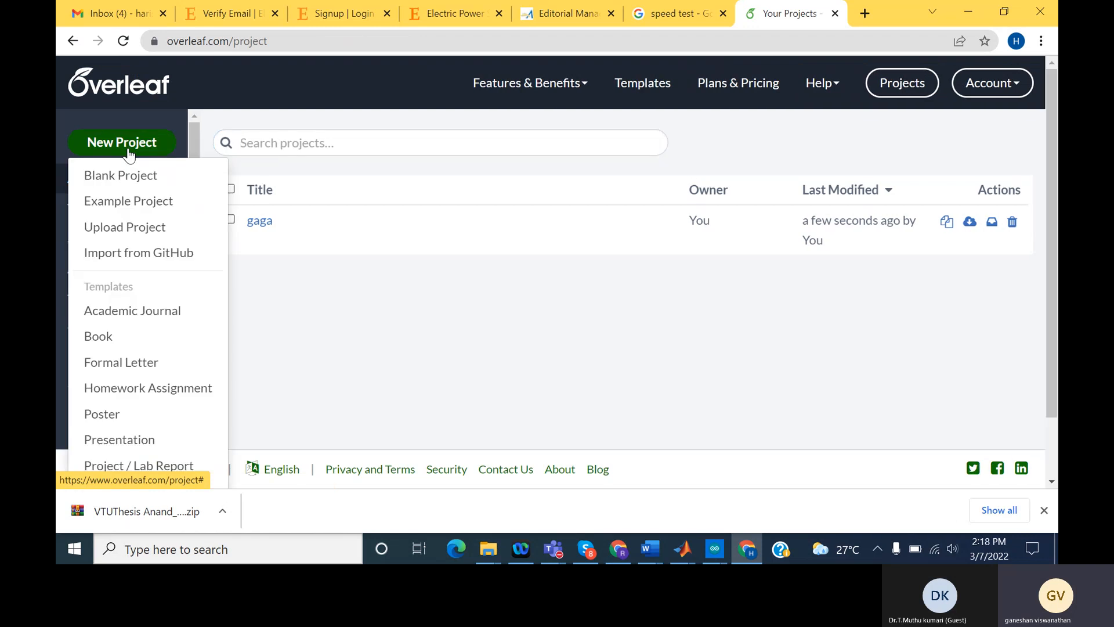
{"action": "left_click", "coordinate": [144, 184]}
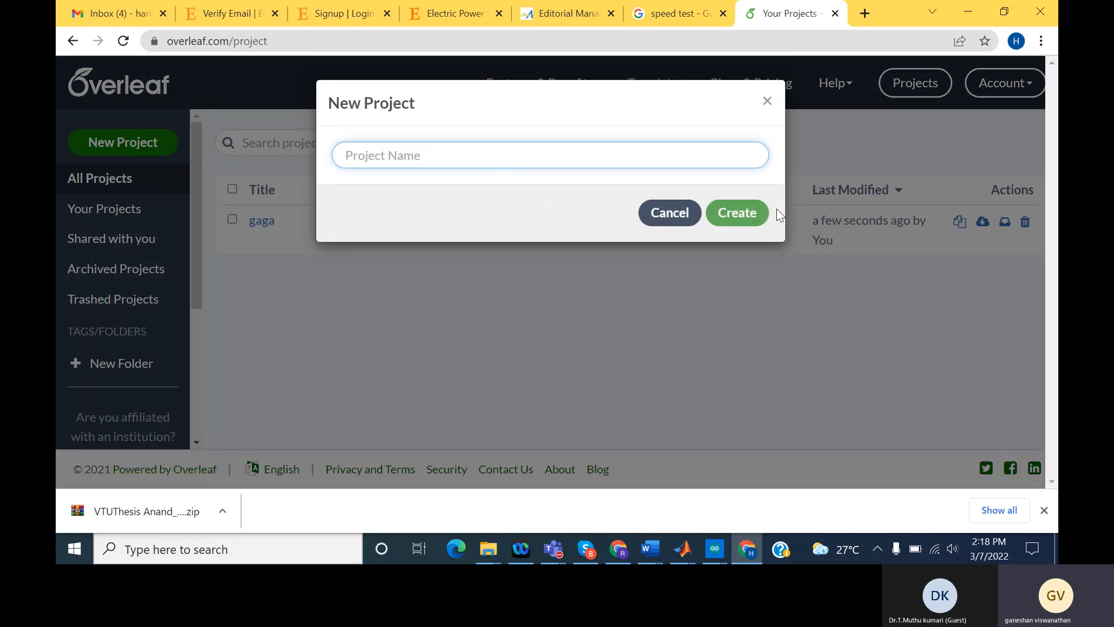
{"action": "left_click", "coordinate": [731, 216]}
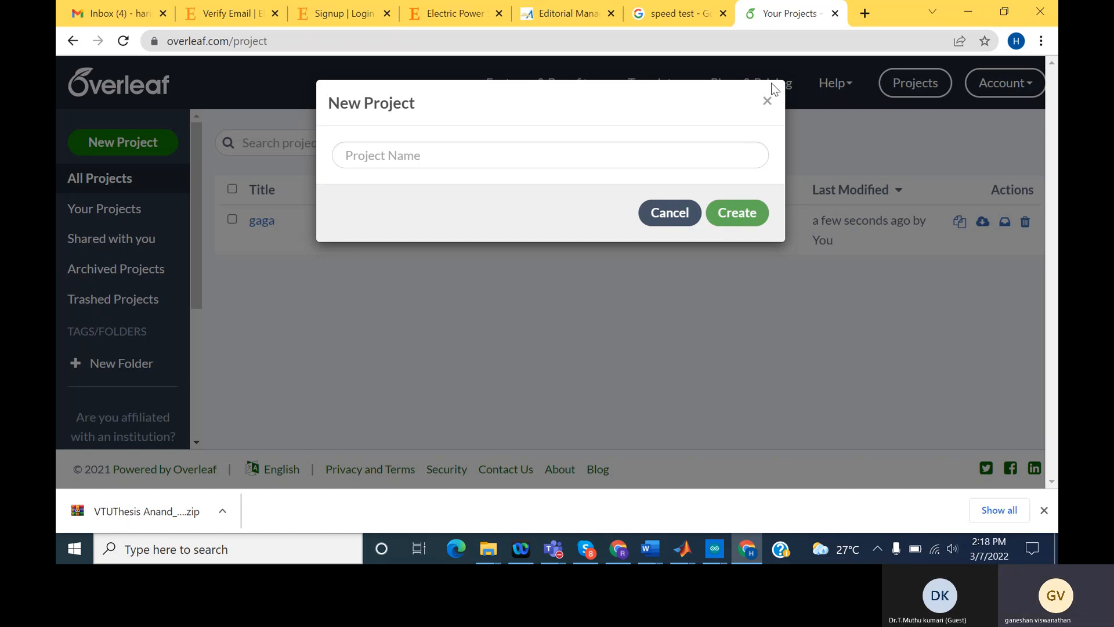
{"action": "left_click", "coordinate": [767, 104]}
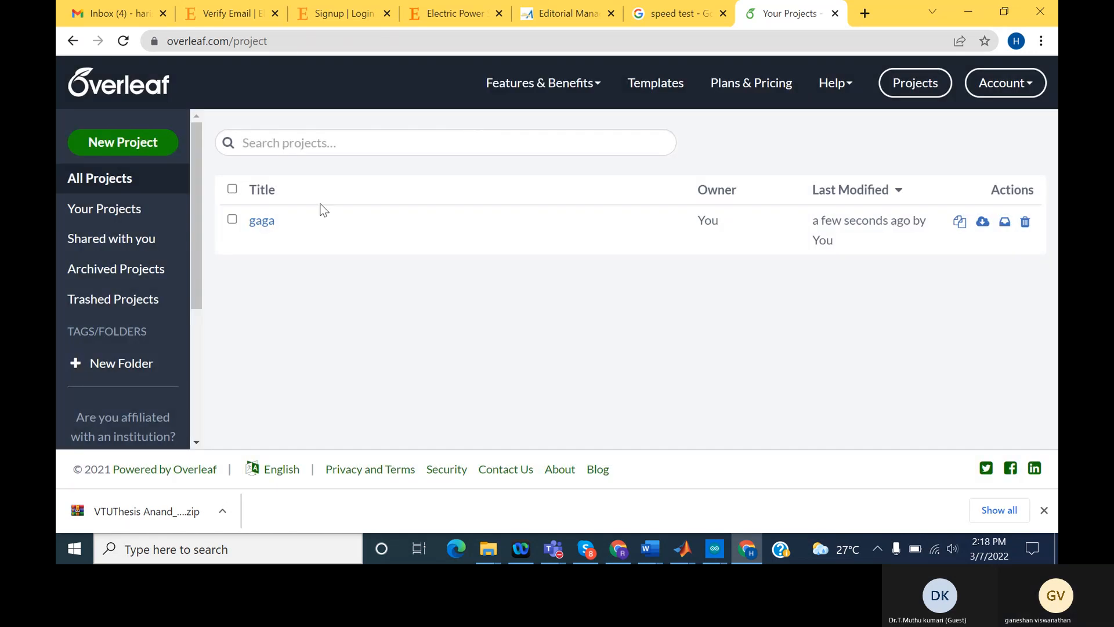
{"action": "left_click", "coordinate": [107, 211]}
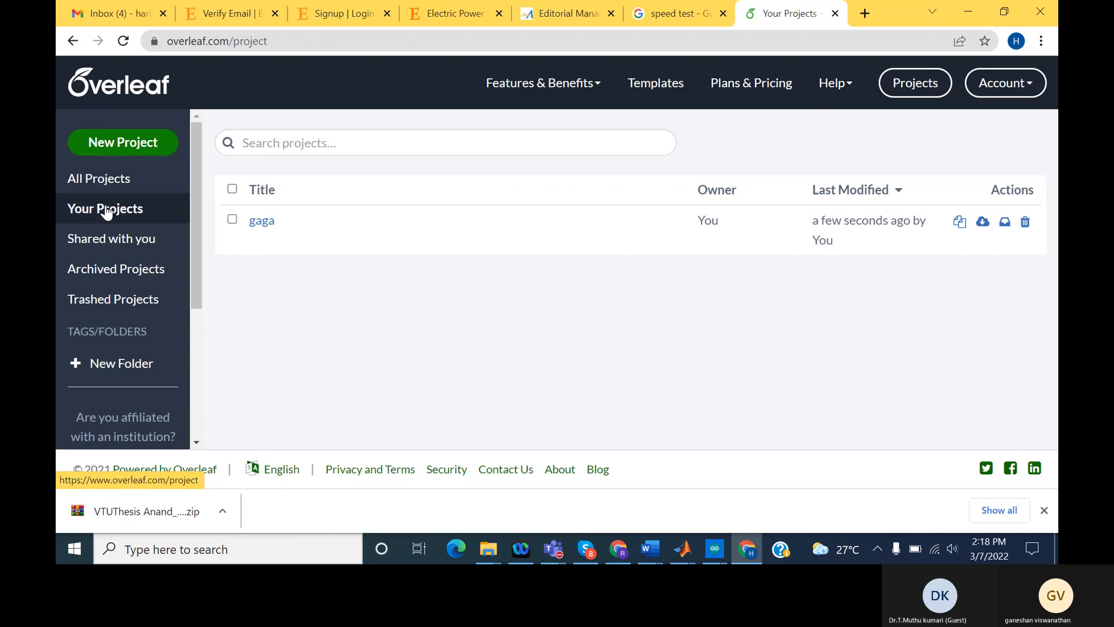
{"action": "left_click", "coordinate": [118, 181]}
Step: Create a new project by uploading the original VTU thesis zip dated 16_Feb_2022 from the Downloads folder
{"action": "left_click", "coordinate": [127, 146]}
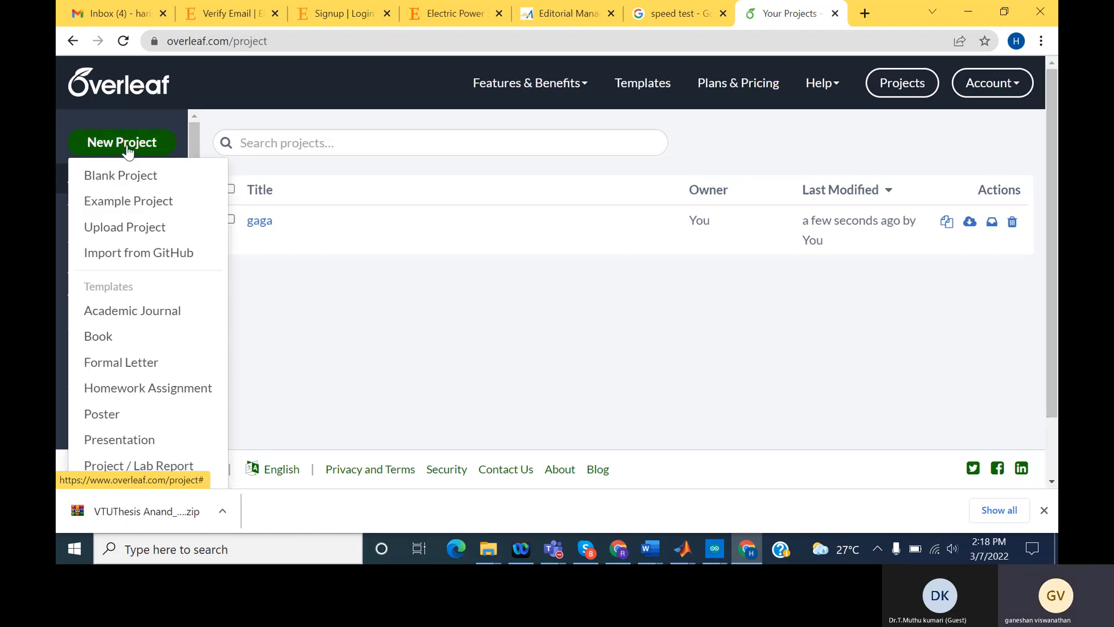
{"action": "left_click", "coordinate": [155, 226]}
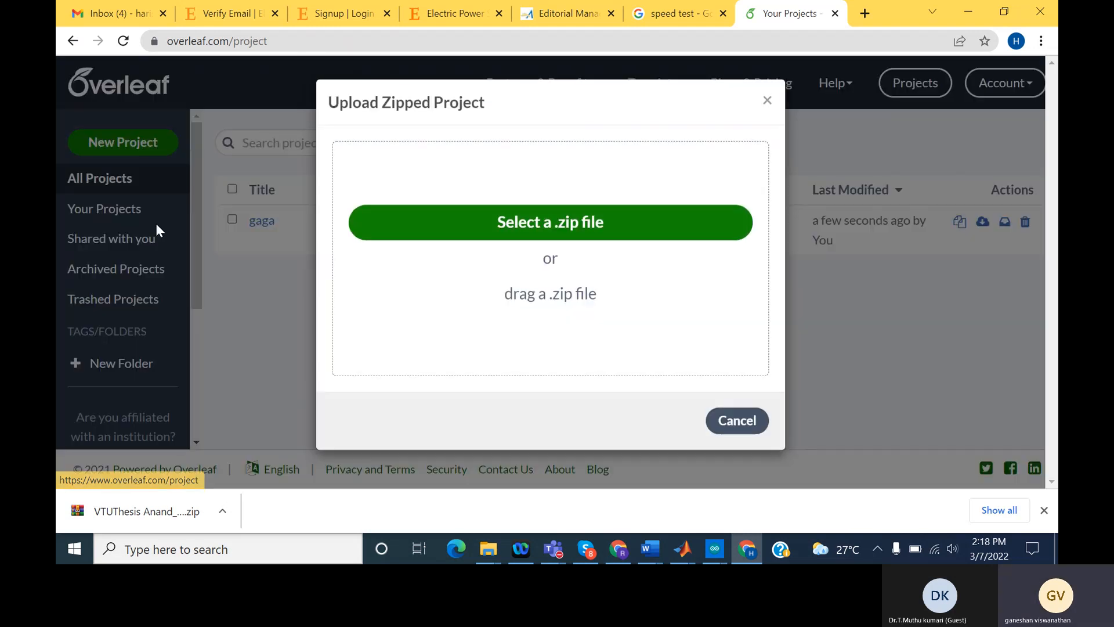
{"action": "left_click", "coordinate": [580, 223]}
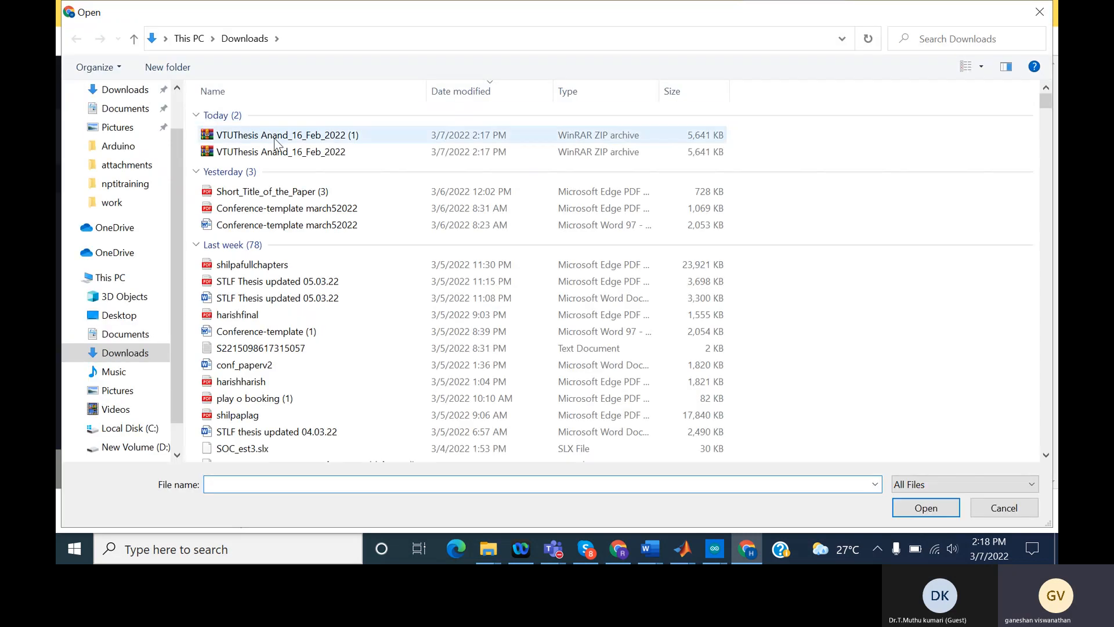
{"action": "double_click", "coordinate": [280, 152]}
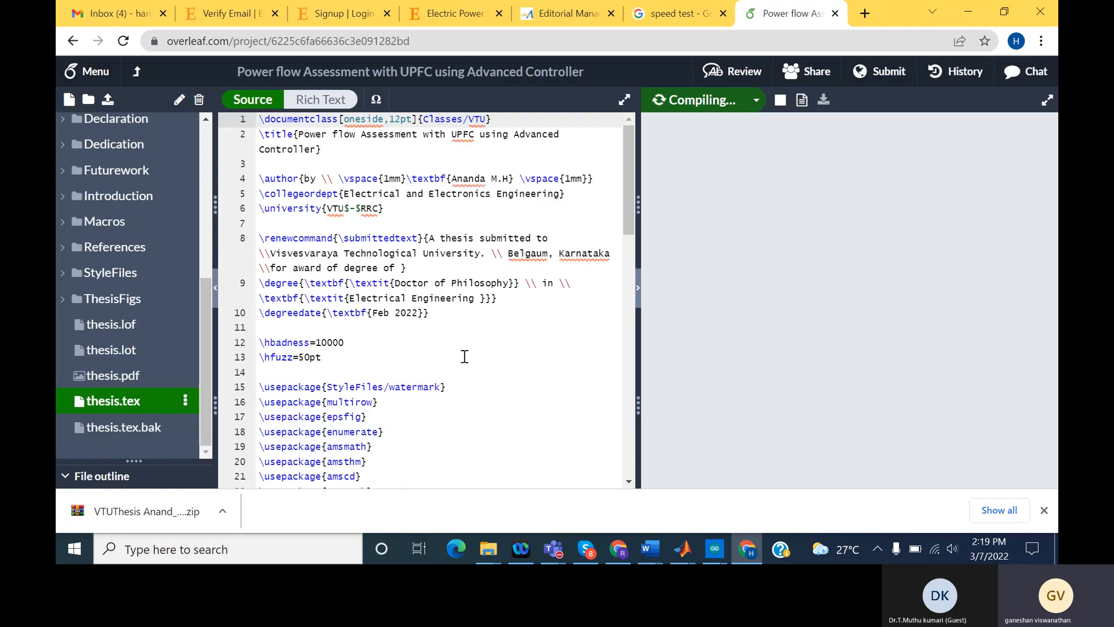
Step: Examine thesis.tex from its preamble and packages to the chapter and appendix includes, and skim the opening pages of the compiled PDF
{"action": "scroll", "coordinate": [464, 356], "scroll_direction": "down", "scroll_amount": 10}
{"action": "scroll", "coordinate": [464, 357], "scroll_direction": "down", "scroll_amount": 5}
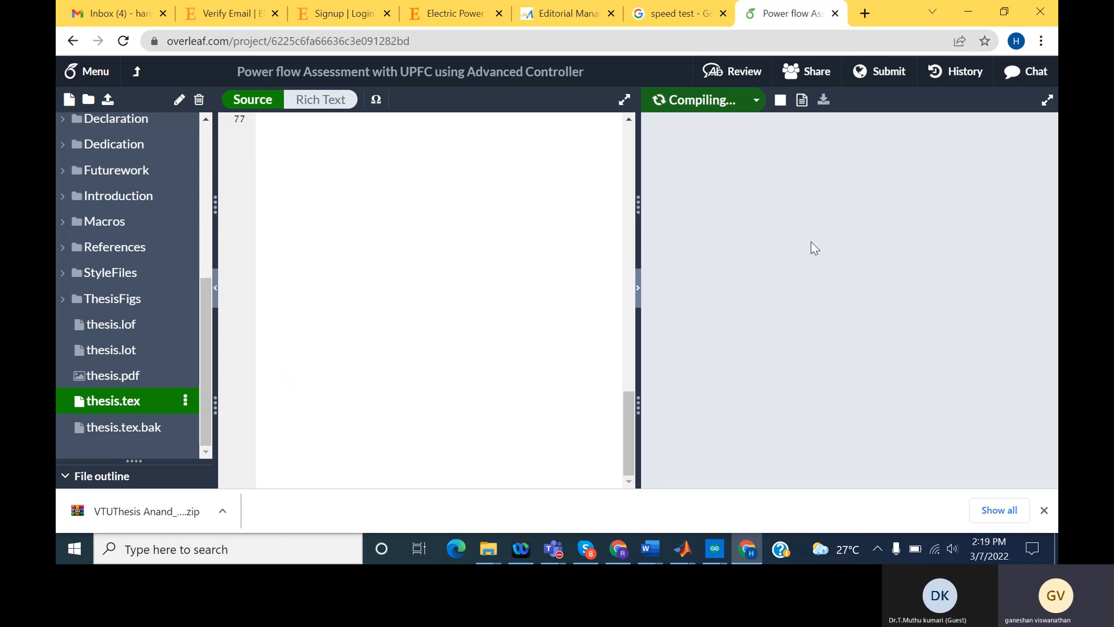
{"action": "scroll", "coordinate": [406, 316], "scroll_direction": "up", "scroll_amount": 15}
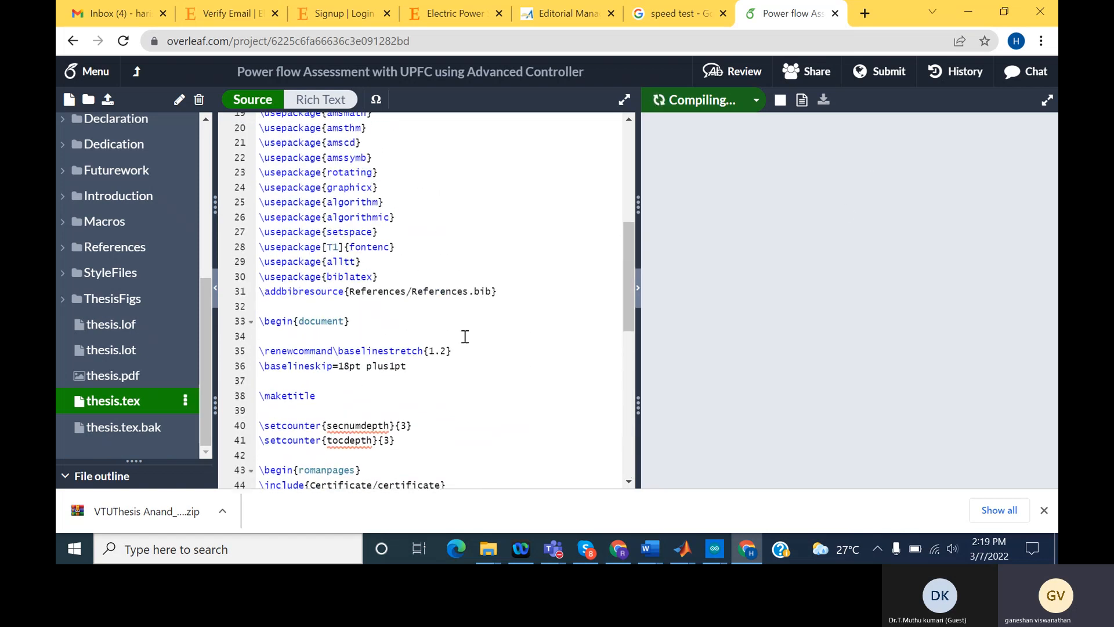
{"action": "scroll", "coordinate": [465, 336], "scroll_direction": "up", "scroll_amount": 2}
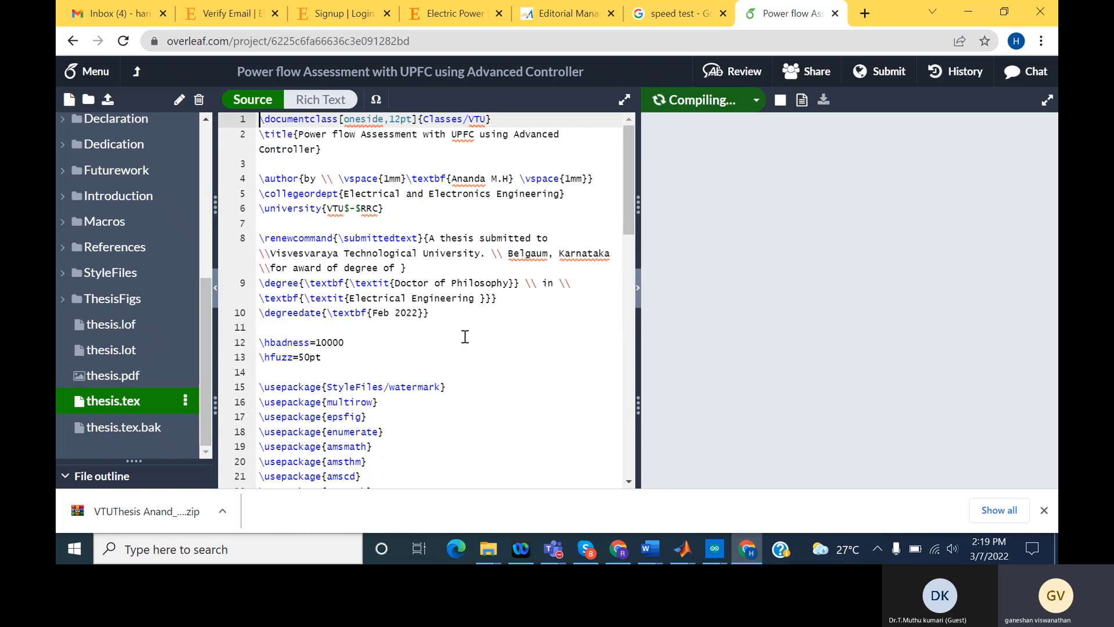
{"action": "scroll", "coordinate": [465, 337], "scroll_direction": "down", "scroll_amount": 4}
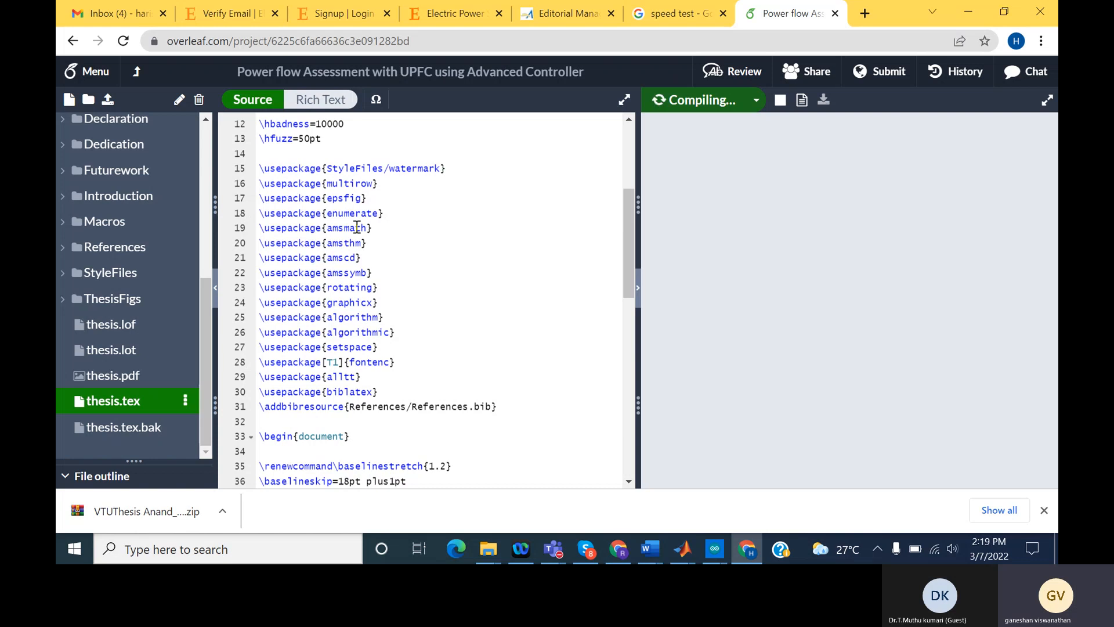
{"action": "scroll", "coordinate": [407, 290], "scroll_direction": "down", "scroll_amount": 2}
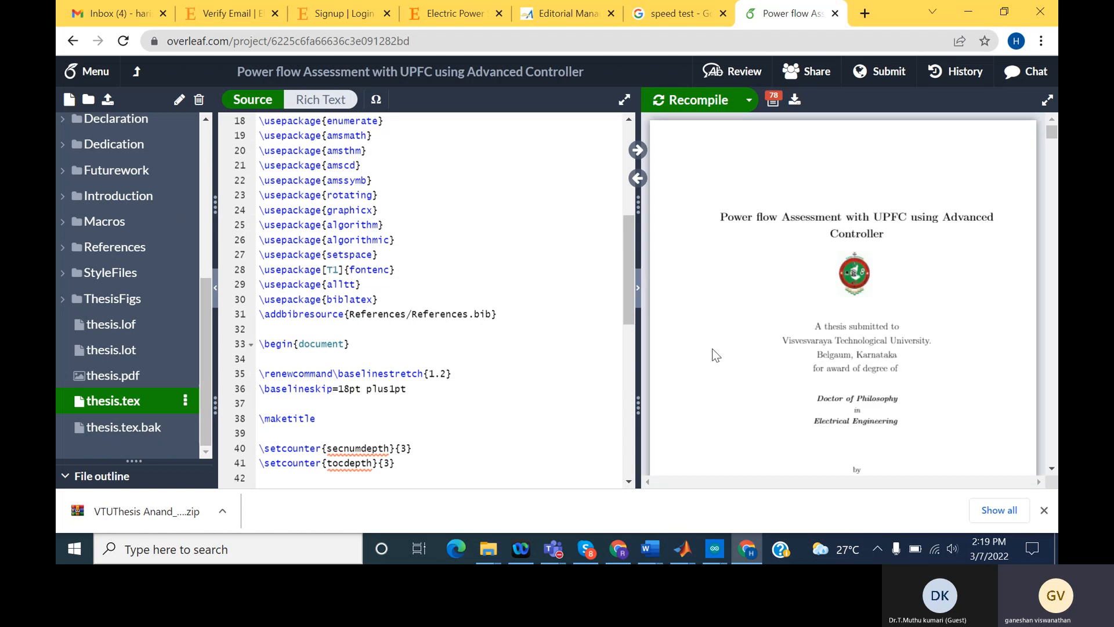
{"action": "scroll", "coordinate": [819, 355], "scroll_direction": "down", "scroll_amount": 5}
{"action": "scroll", "coordinate": [819, 356], "scroll_direction": "down", "scroll_amount": 10}
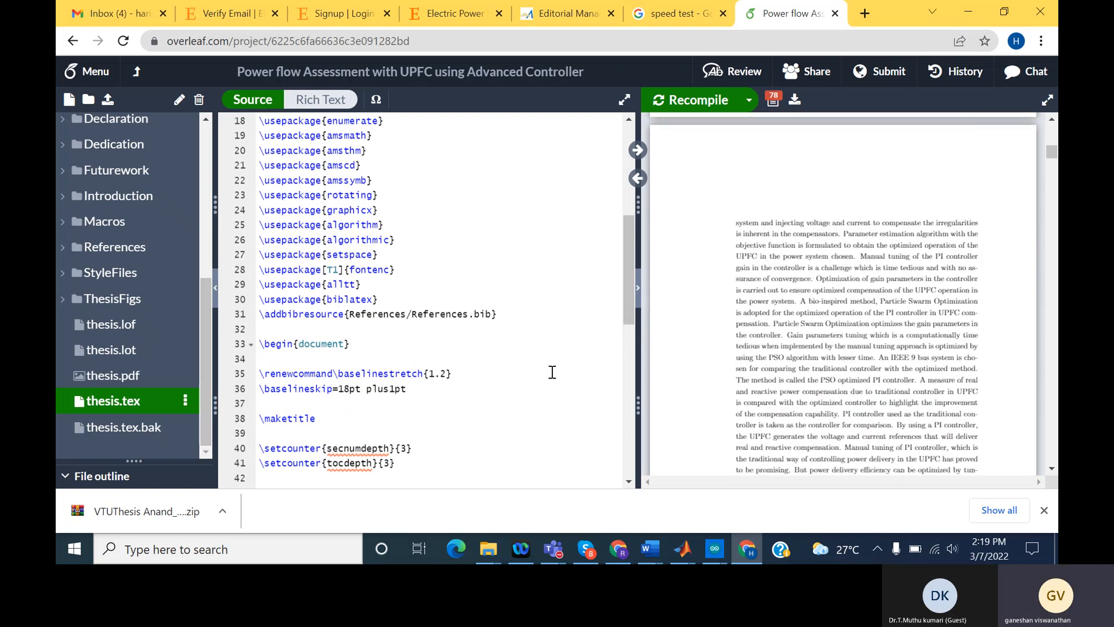
{"action": "scroll", "coordinate": [552, 372], "scroll_direction": "down", "scroll_amount": 15}
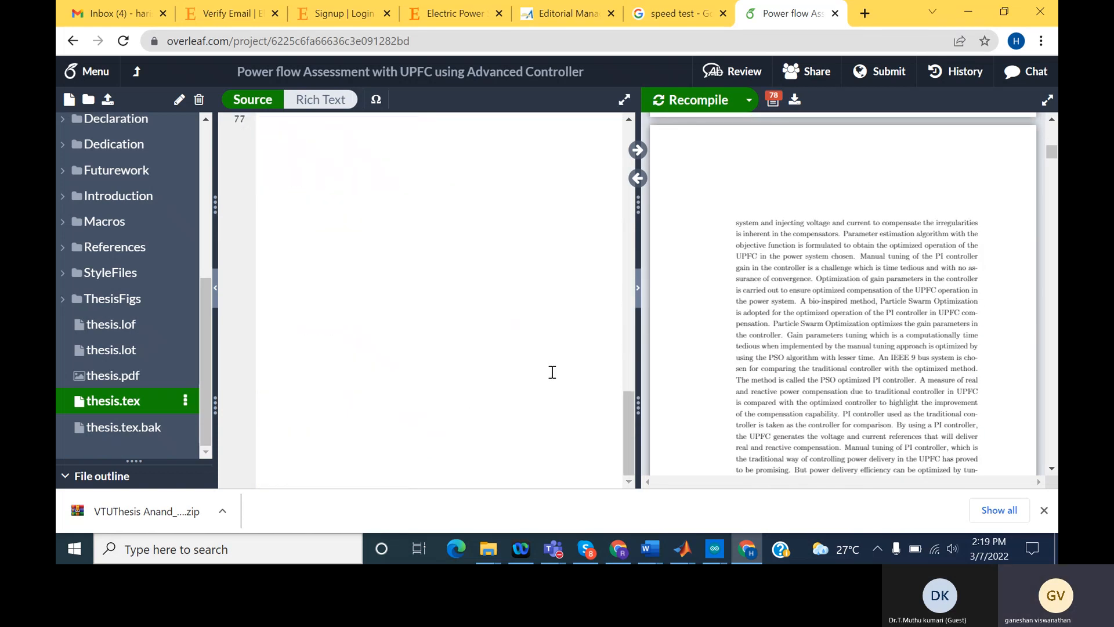
{"action": "scroll", "coordinate": [553, 372], "scroll_direction": "up", "scroll_amount": 6}
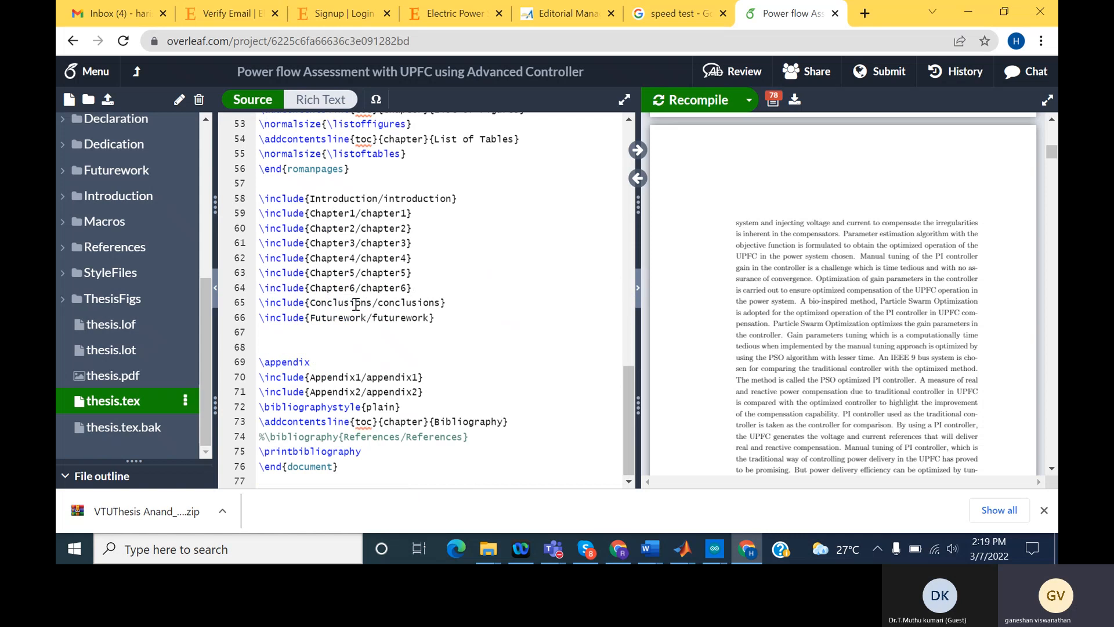
{"action": "scroll", "coordinate": [460, 286], "scroll_direction": "up", "scroll_amount": 5}
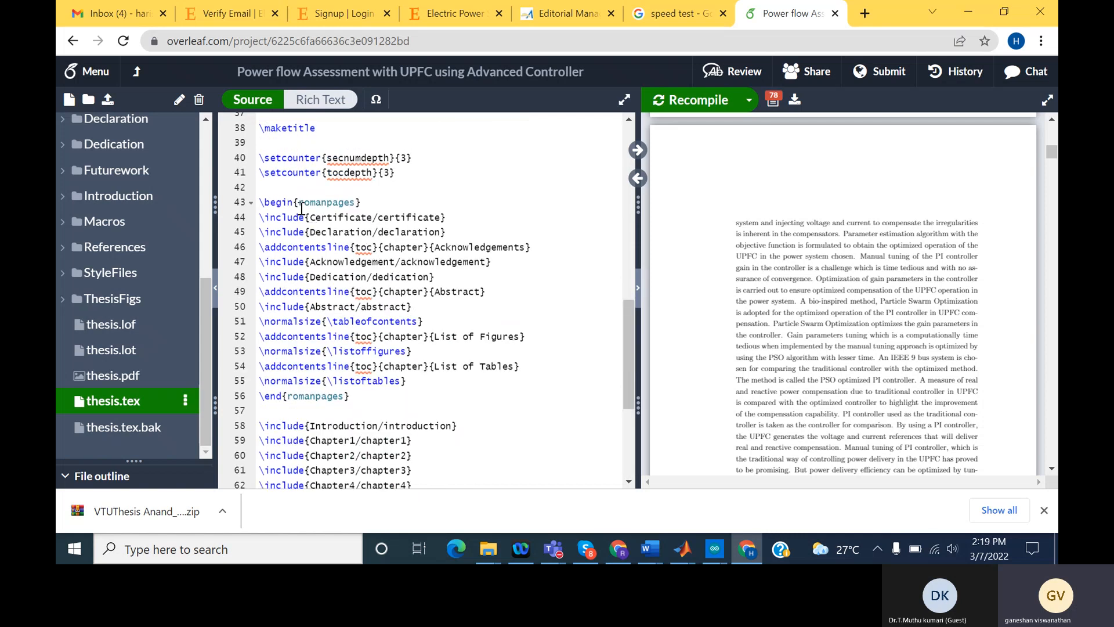
Step: Review the package list and chapter includes in thesis.tex against the project's chapter folders and the compiled List of Figures
{"action": "scroll", "coordinate": [473, 279], "scroll_direction": "up", "scroll_amount": 10}
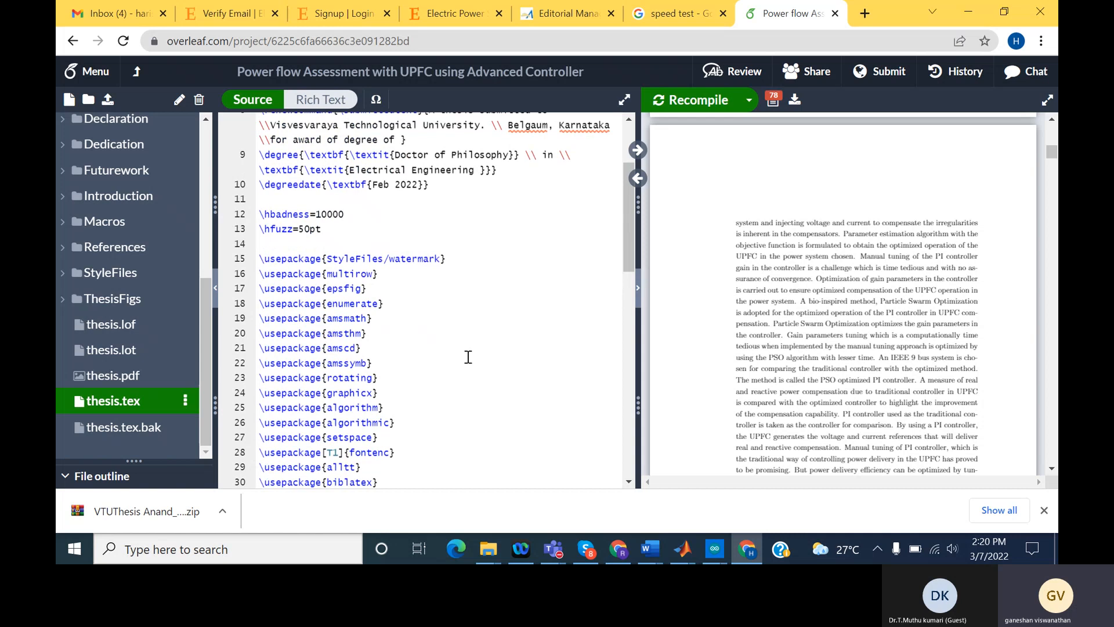
{"action": "scroll", "coordinate": [468, 356], "scroll_direction": "down", "scroll_amount": 20}
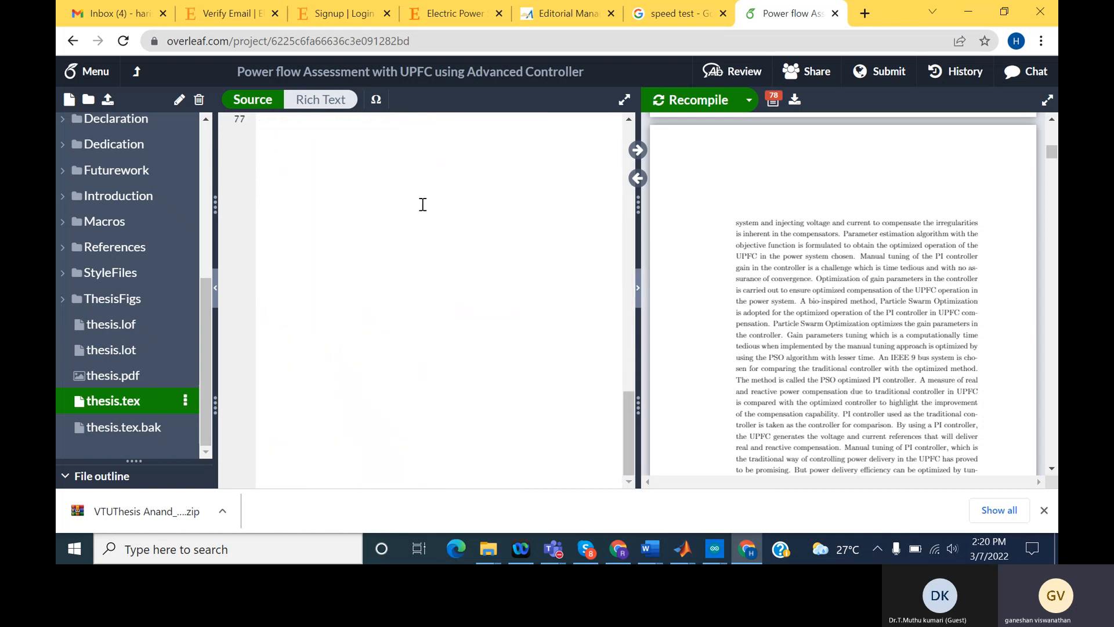
{"action": "left_click", "coordinate": [470, 285]}
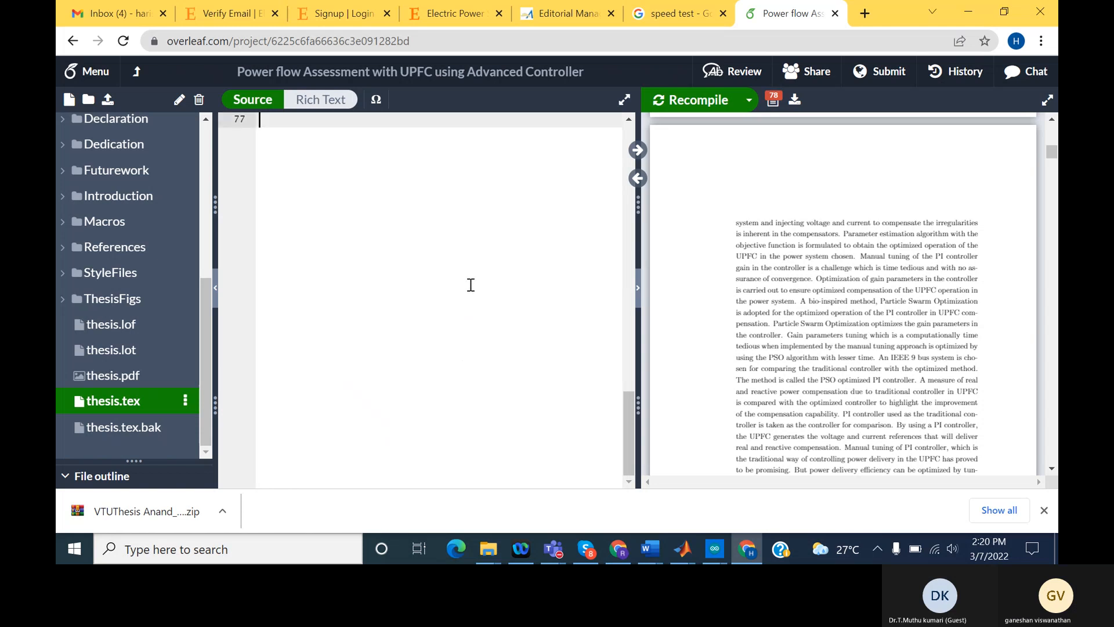
{"action": "scroll", "coordinate": [471, 288], "scroll_direction": "up", "scroll_amount": 4}
{"action": "scroll", "coordinate": [470, 288], "scroll_direction": "down", "scroll_amount": 4}
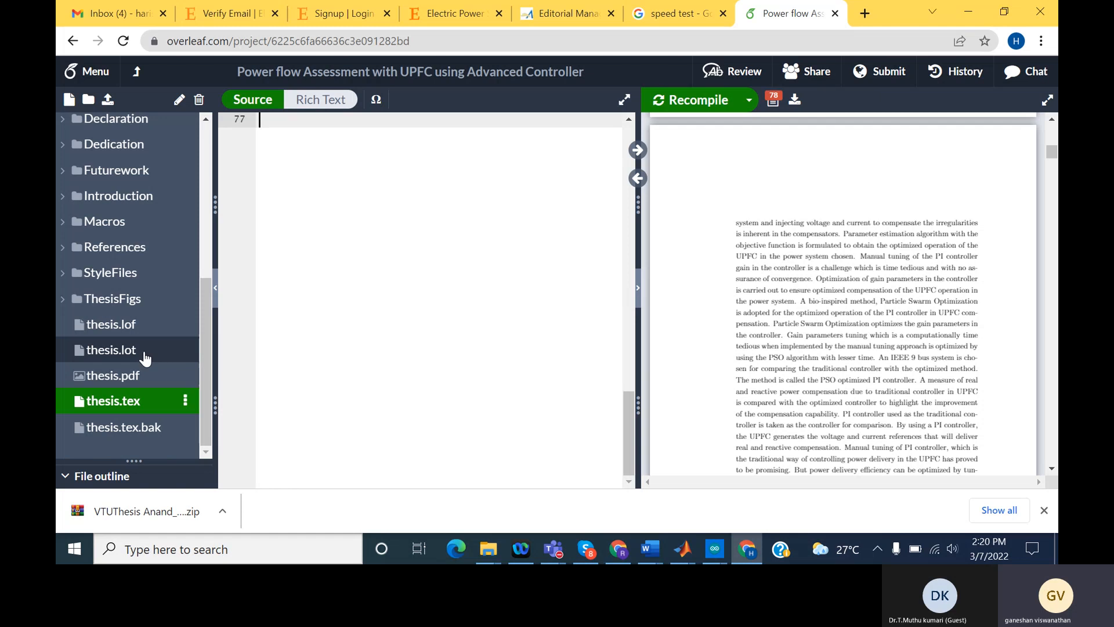
{"action": "scroll", "coordinate": [137, 251], "scroll_direction": "up", "scroll_amount": 5}
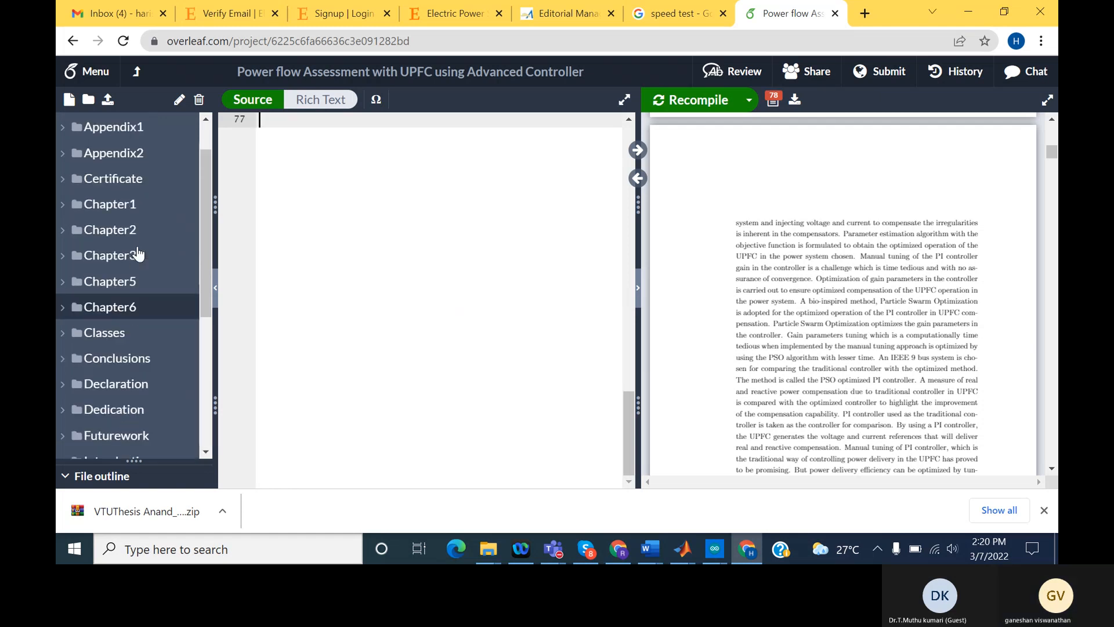
{"action": "scroll", "coordinate": [137, 253], "scroll_direction": "up", "scroll_amount": 2}
{"action": "scroll", "coordinate": [453, 221], "scroll_direction": "up", "scroll_amount": 5}
{"action": "scroll", "coordinate": [838, 358], "scroll_direction": "down", "scroll_amount": 5}
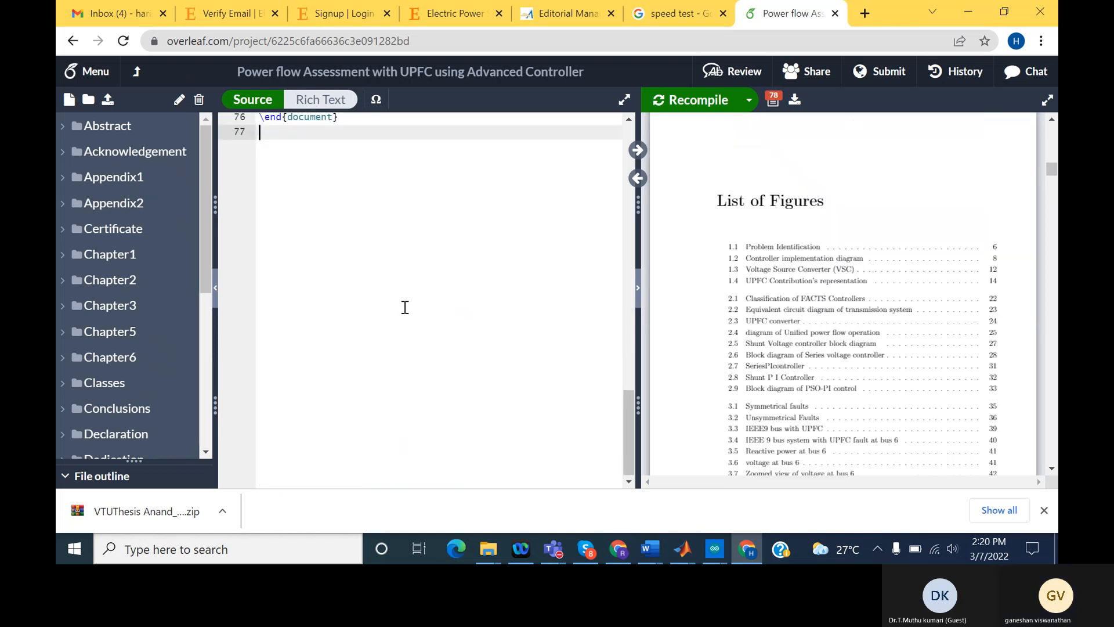
{"action": "left_click", "coordinate": [396, 308]}
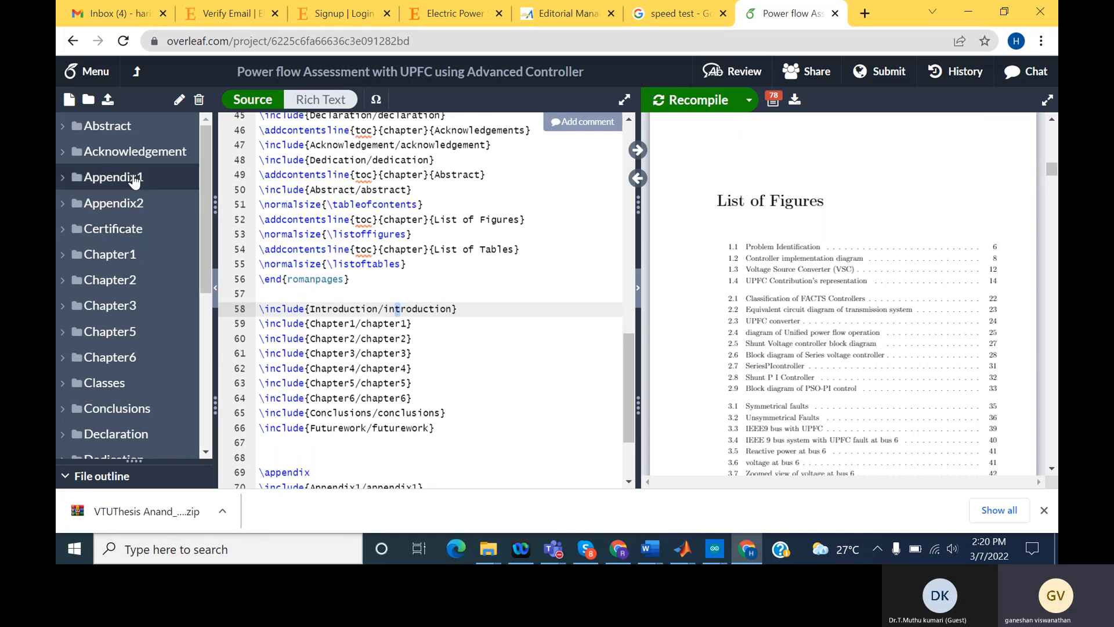
Step: Open abstract.tex from the Abstract folder and read through it from its beginning to the end of the abstracts environment
{"action": "left_click", "coordinate": [116, 127]}
{"action": "left_click", "coordinate": [117, 127]}
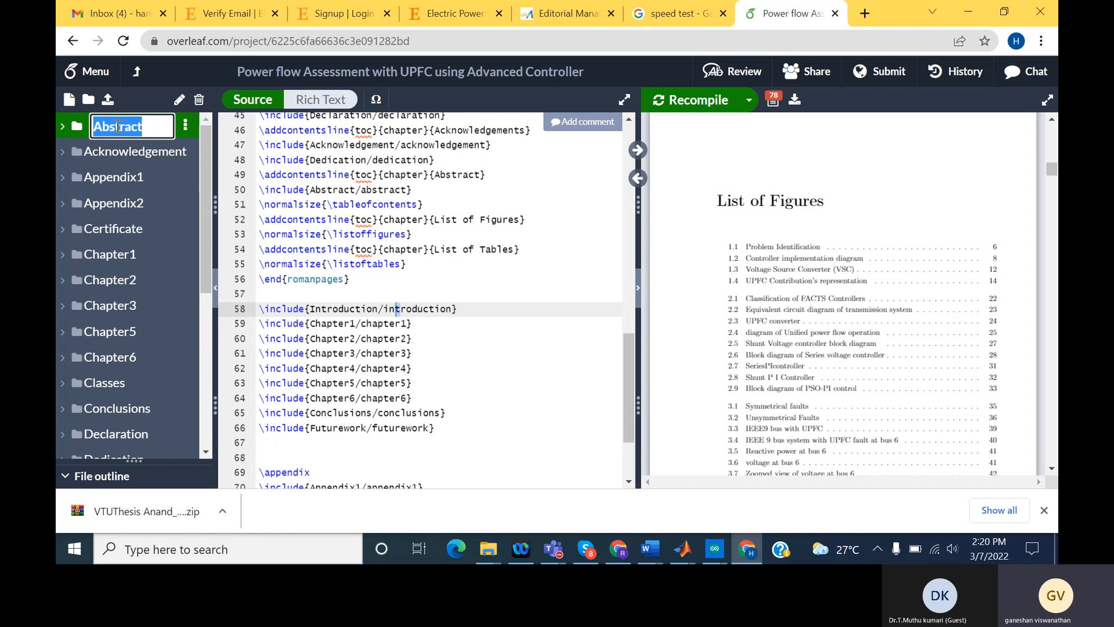
{"action": "left_click", "coordinate": [63, 129]}
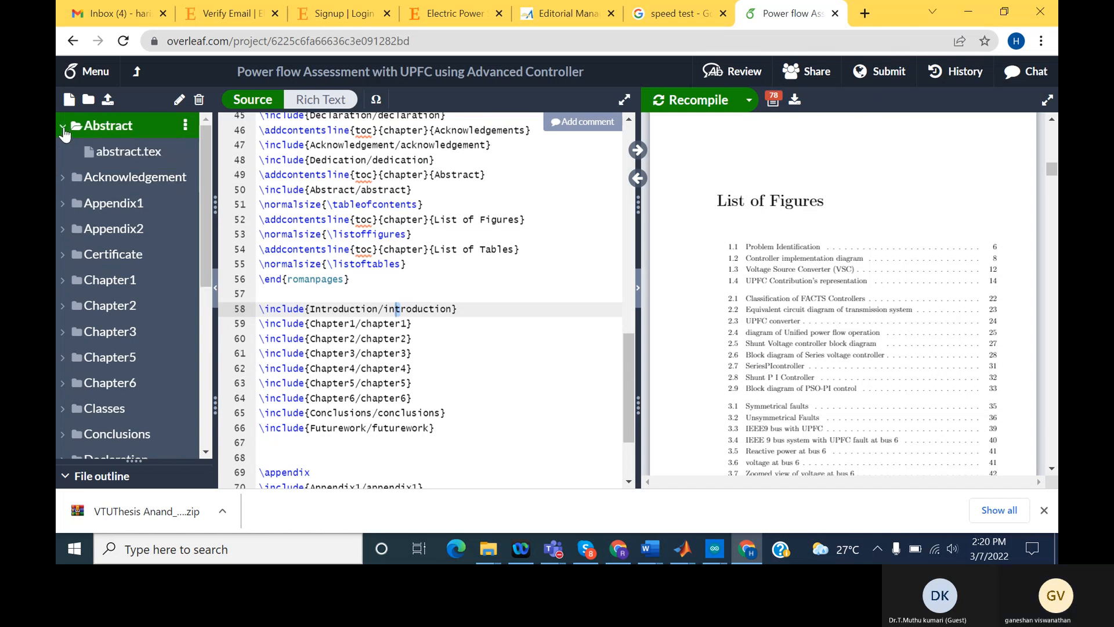
{"action": "left_click", "coordinate": [120, 151]}
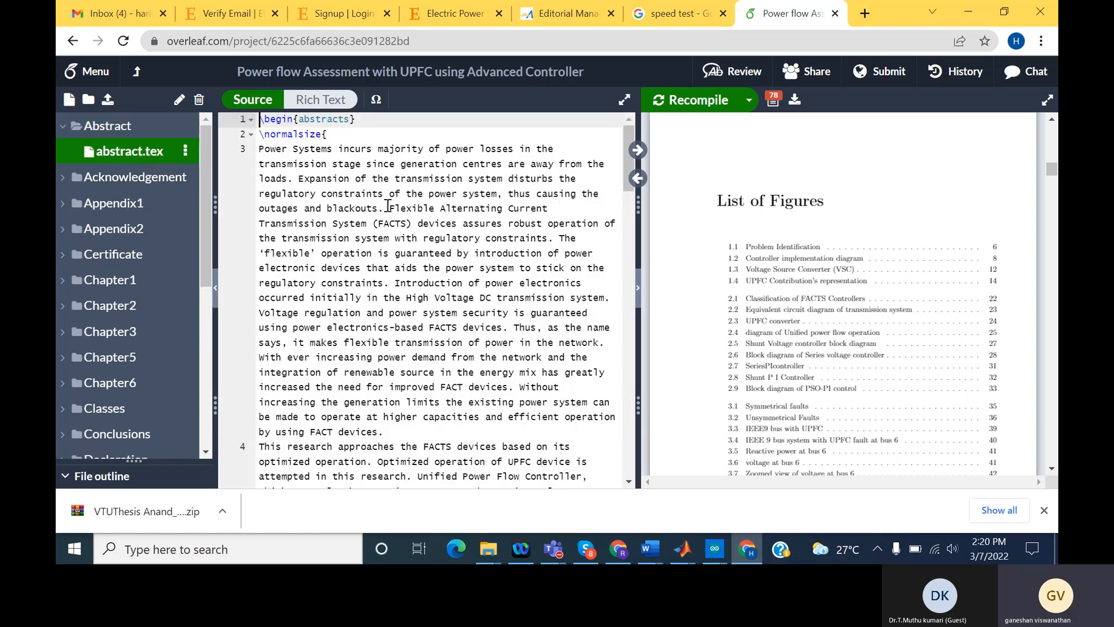
{"action": "scroll", "coordinate": [408, 273], "scroll_direction": "down", "scroll_amount": 15}
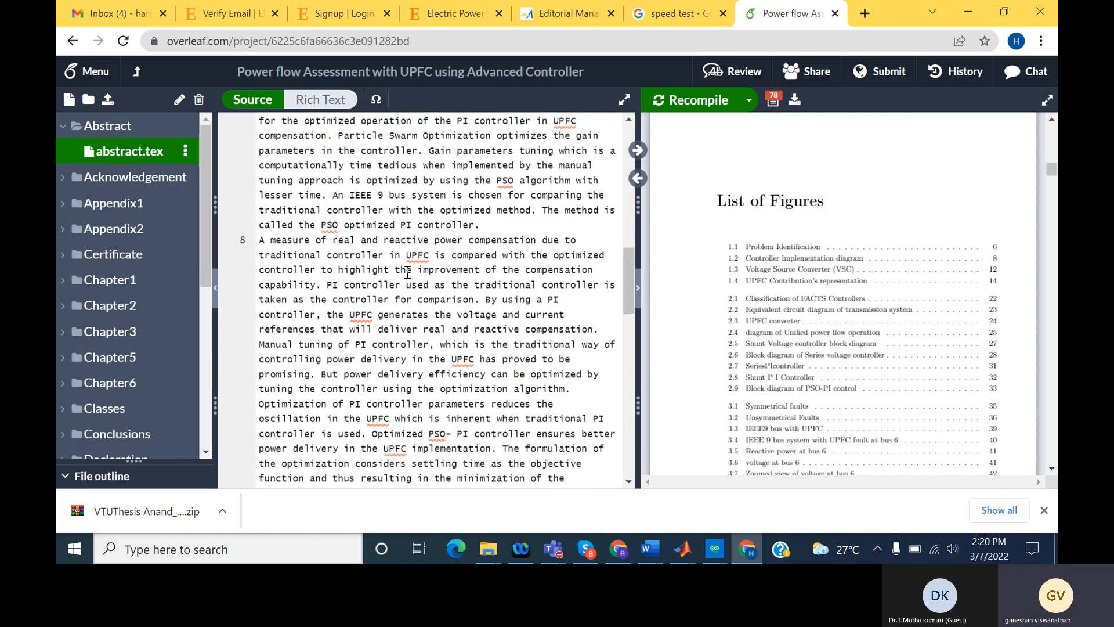
{"action": "scroll", "coordinate": [408, 273], "scroll_direction": "up", "scroll_amount": 5}
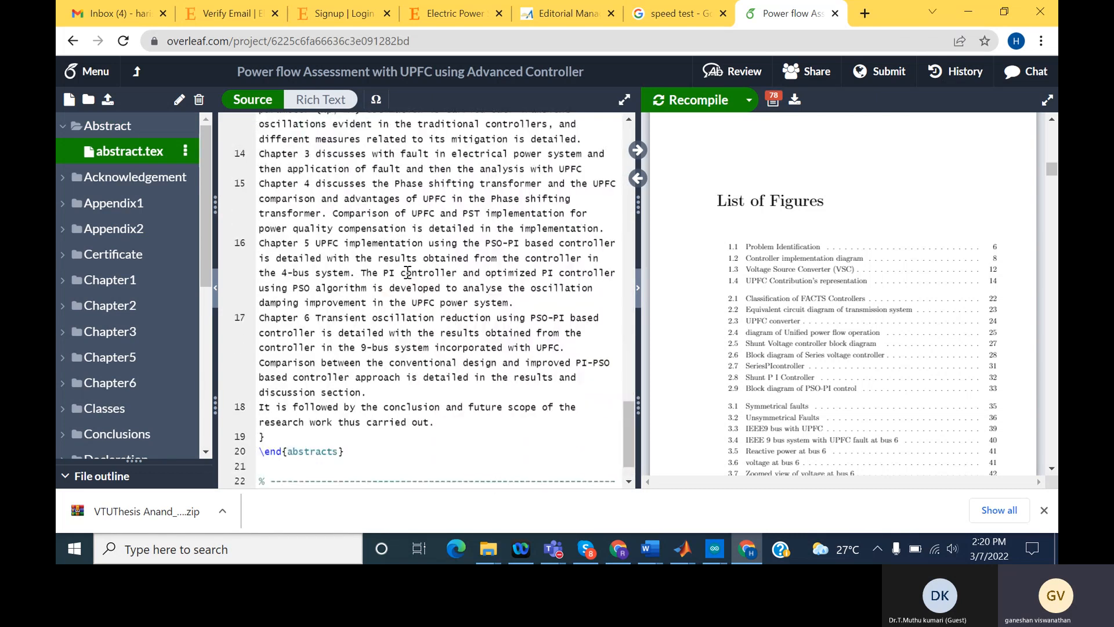
{"action": "left_click", "coordinate": [388, 392]}
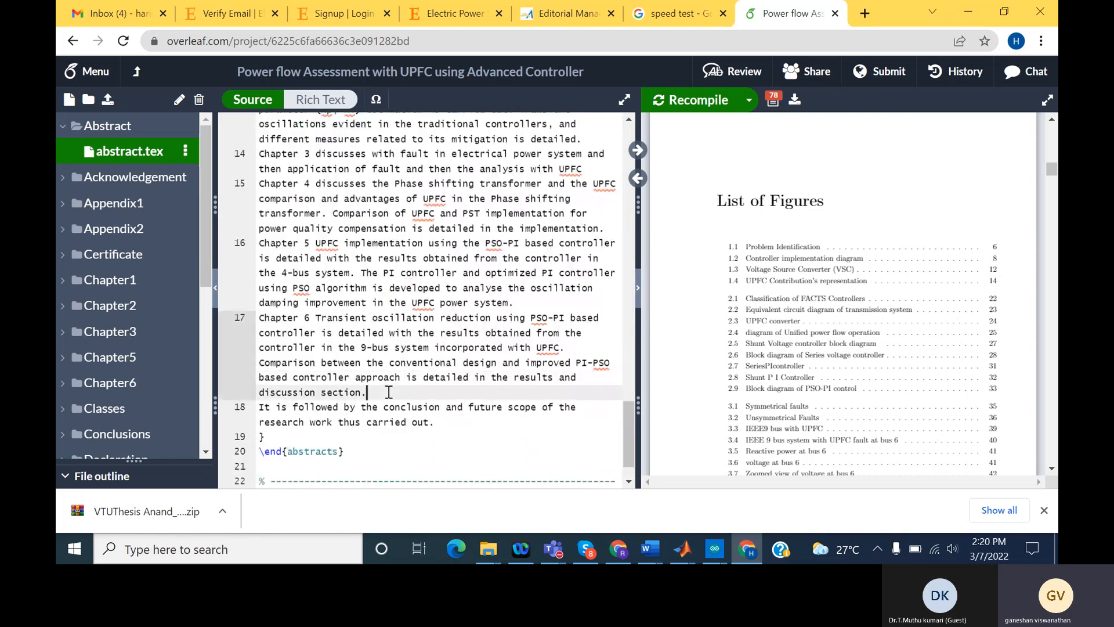
{"action": "scroll", "coordinate": [388, 392], "scroll_direction": "up", "scroll_amount": 12}
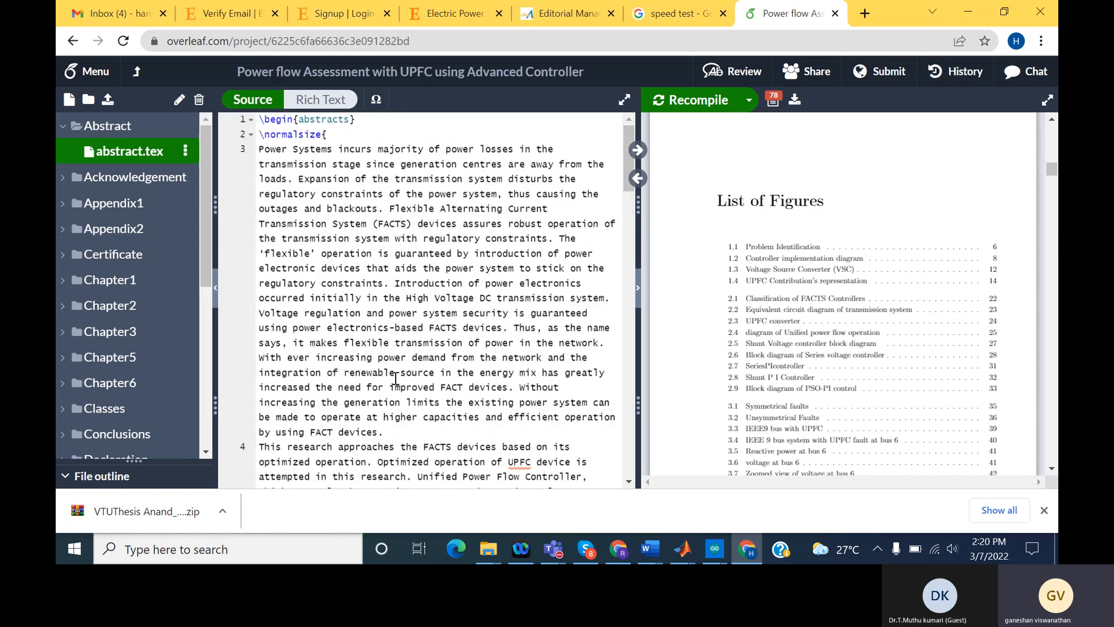
{"action": "scroll", "coordinate": [395, 378], "scroll_direction": "down", "scroll_amount": 10}
{"action": "scroll", "coordinate": [396, 379], "scroll_direction": "down", "scroll_amount": 10}
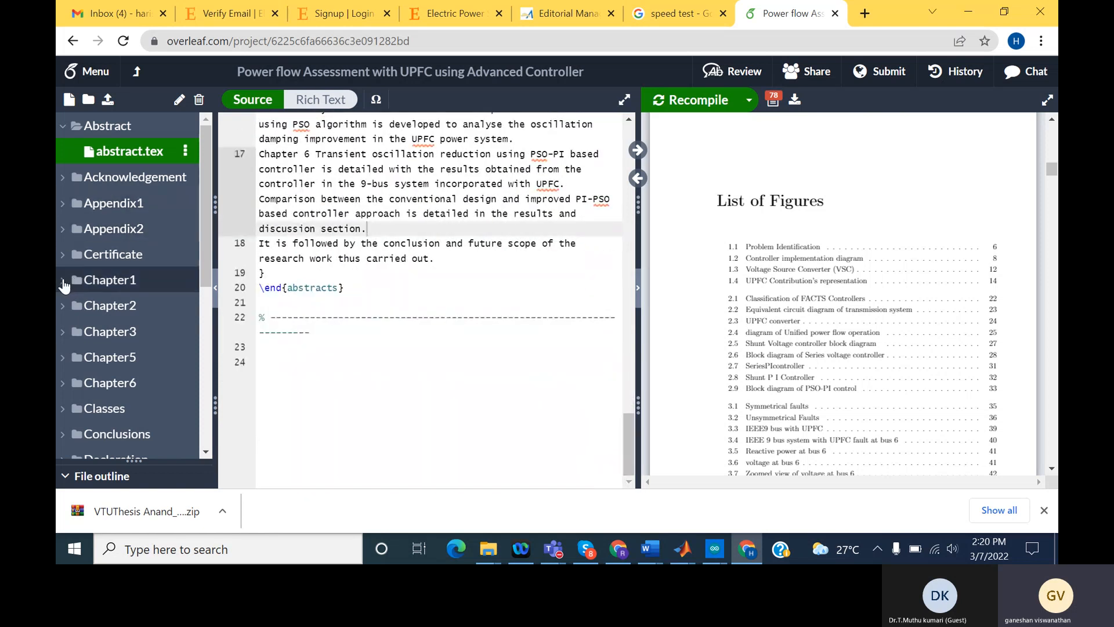
Step: Open chapter1.tex, expand the Chapter1Figs folder to view its images, and examine the first citation command in the Introduction section
{"action": "left_click", "coordinate": [65, 282]}
{"action": "left_click", "coordinate": [114, 337]}
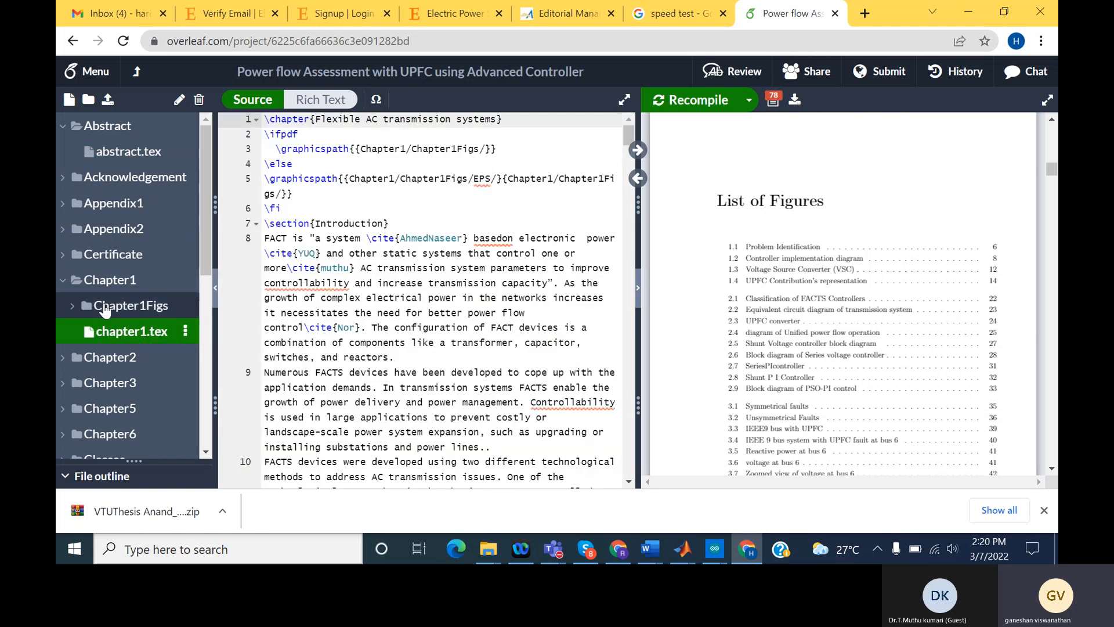
{"action": "left_click", "coordinate": [70, 307]}
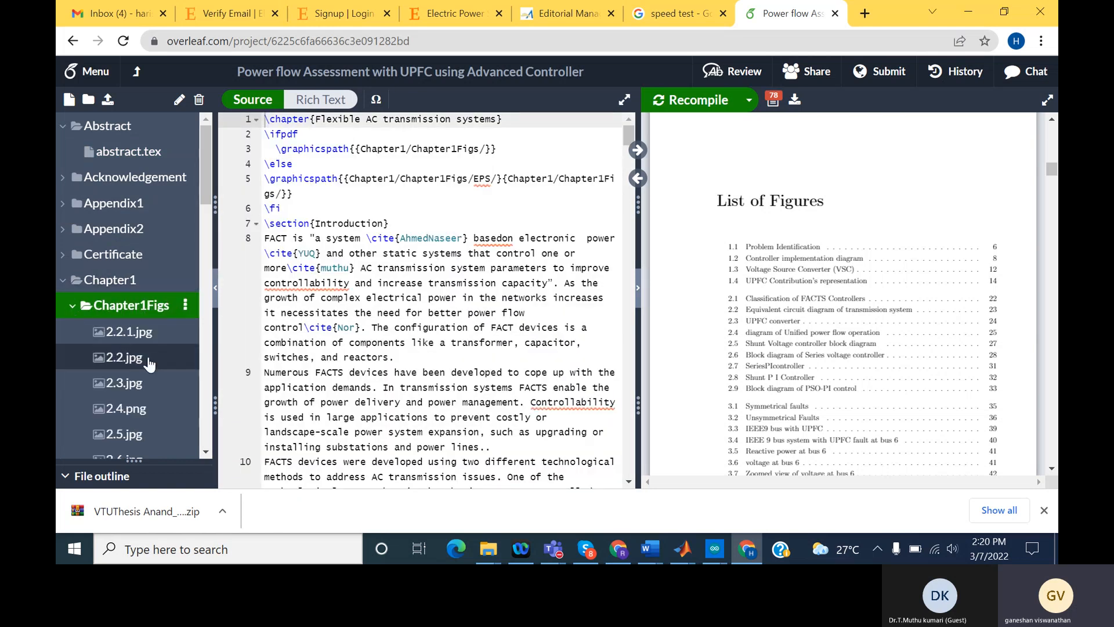
{"action": "scroll", "coordinate": [145, 354], "scroll_direction": "down", "scroll_amount": 3}
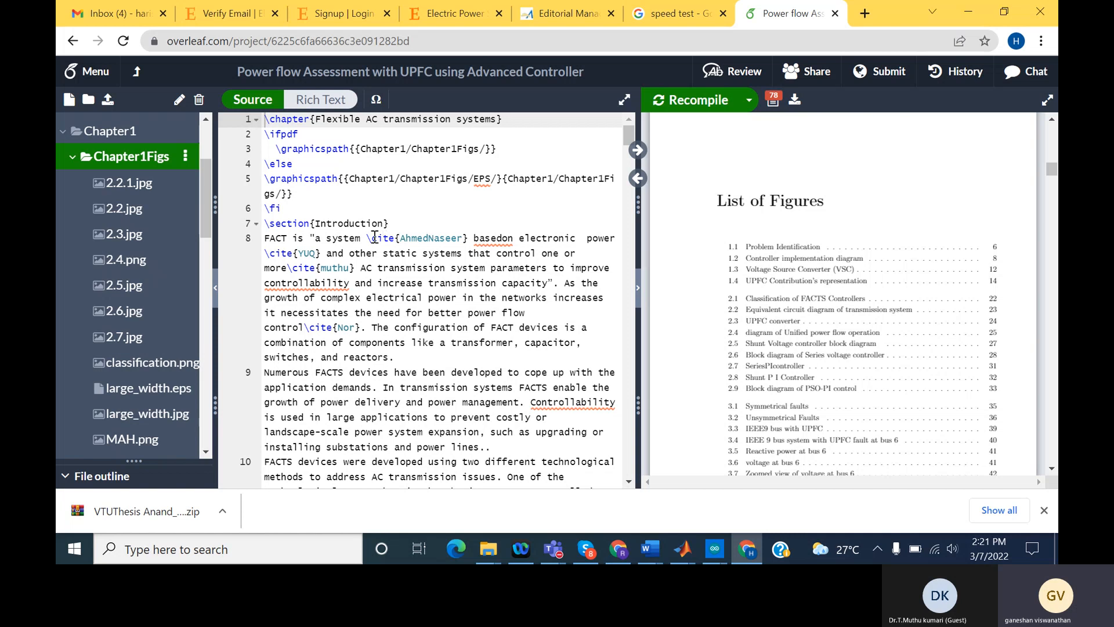
{"action": "left_click_drag", "start_coordinate": [365, 238], "coordinate": [468, 240]}
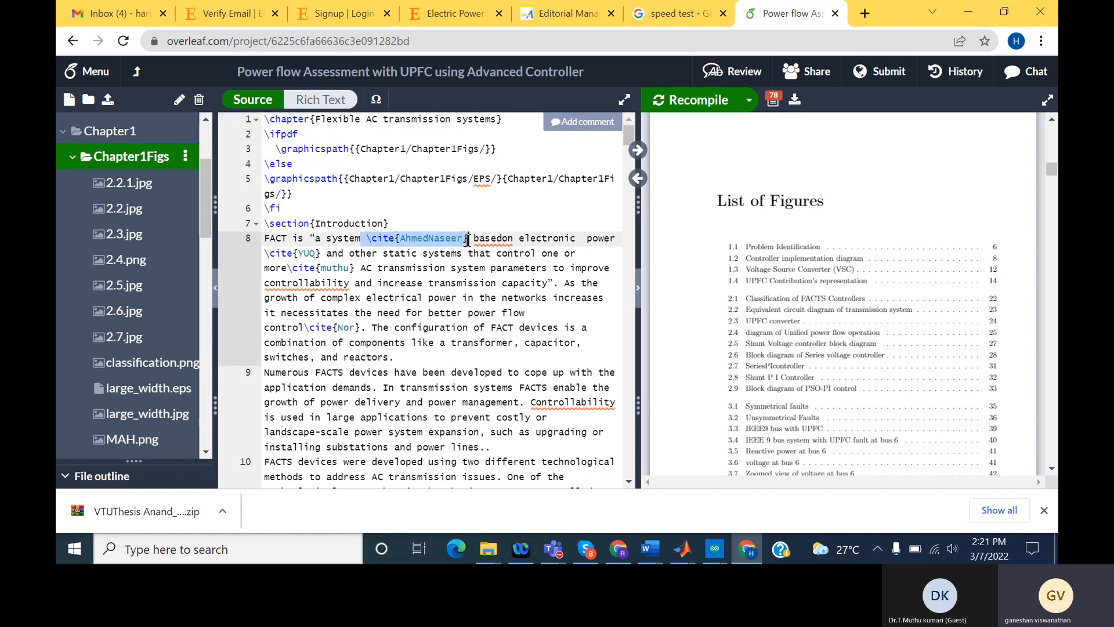
{"action": "left_click", "coordinate": [390, 241]}
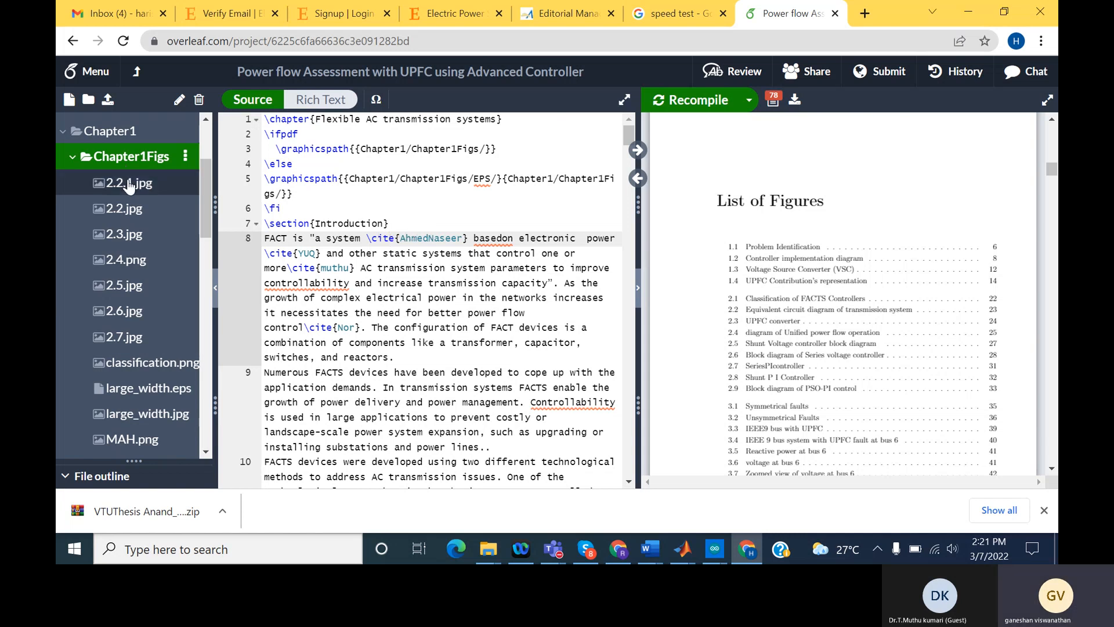
Step: Examine the first figure block in chapter1.tex, including its centering and includegraphics commands, and find the MAH image in Chapter1Figs
{"action": "scroll", "coordinate": [446, 342], "scroll_direction": "down", "scroll_amount": 7}
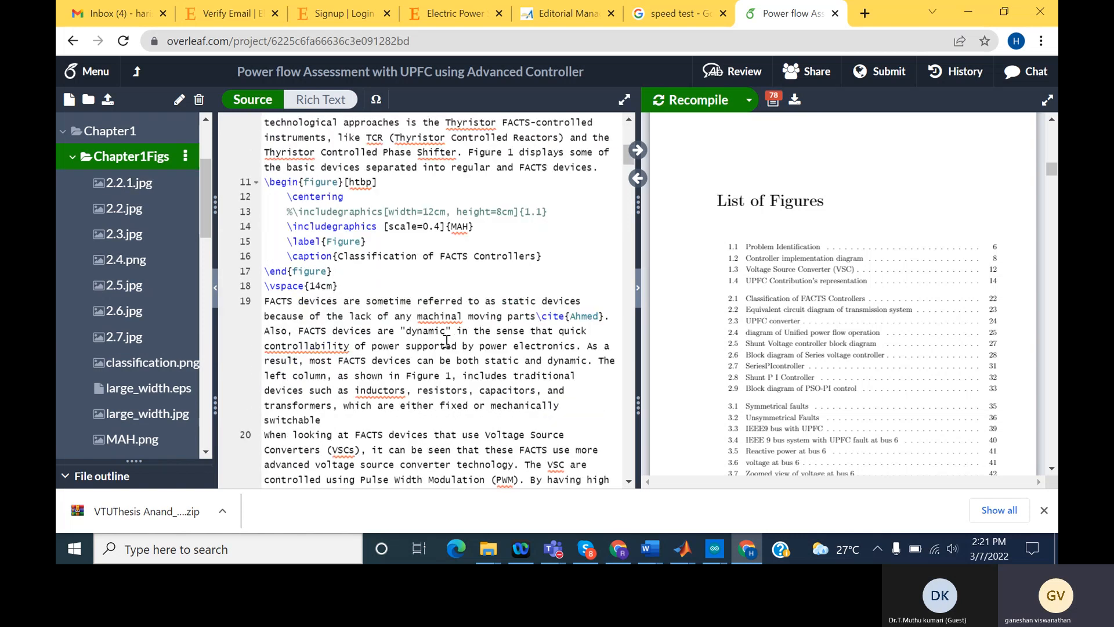
{"action": "left_click_drag", "start_coordinate": [268, 177], "coordinate": [339, 178]}
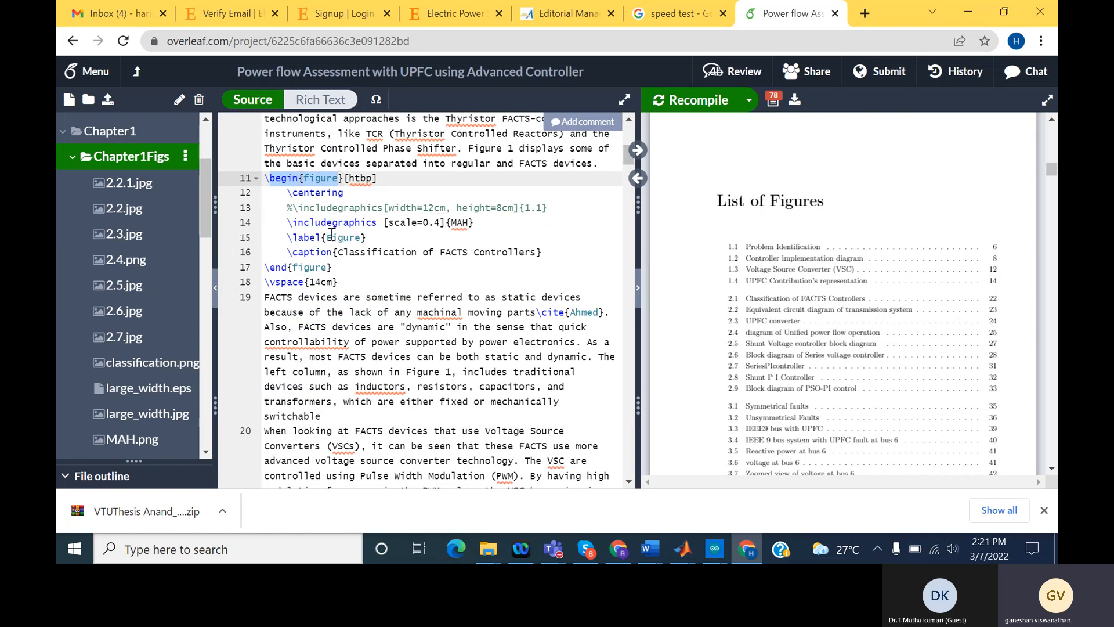
{"action": "left_click", "coordinate": [458, 222]}
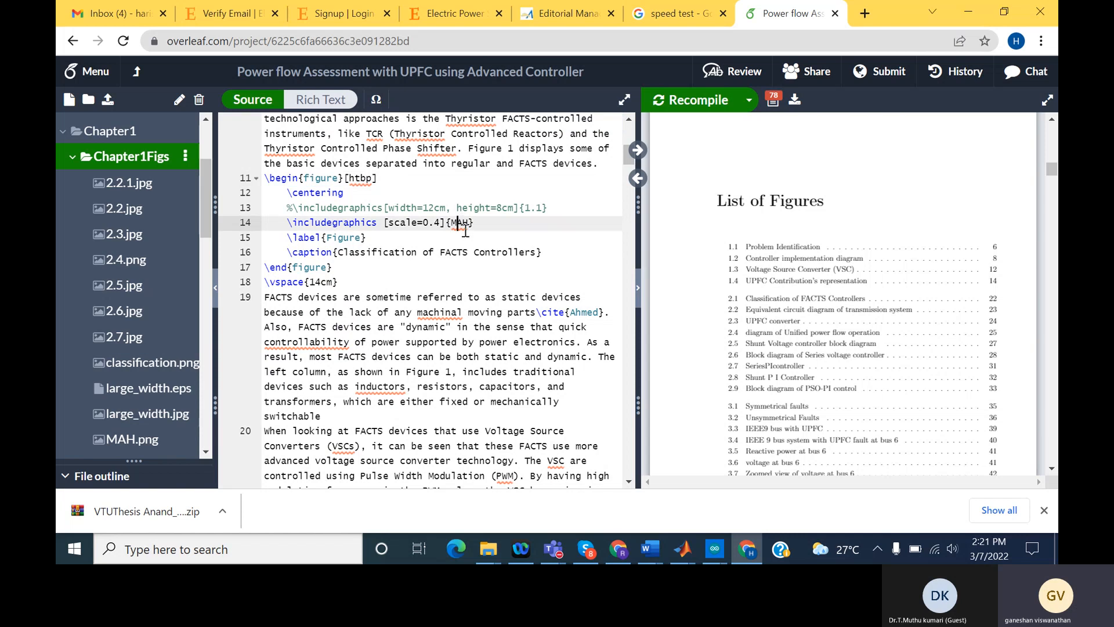
{"action": "scroll", "coordinate": [131, 278], "scroll_direction": "down", "scroll_amount": 3}
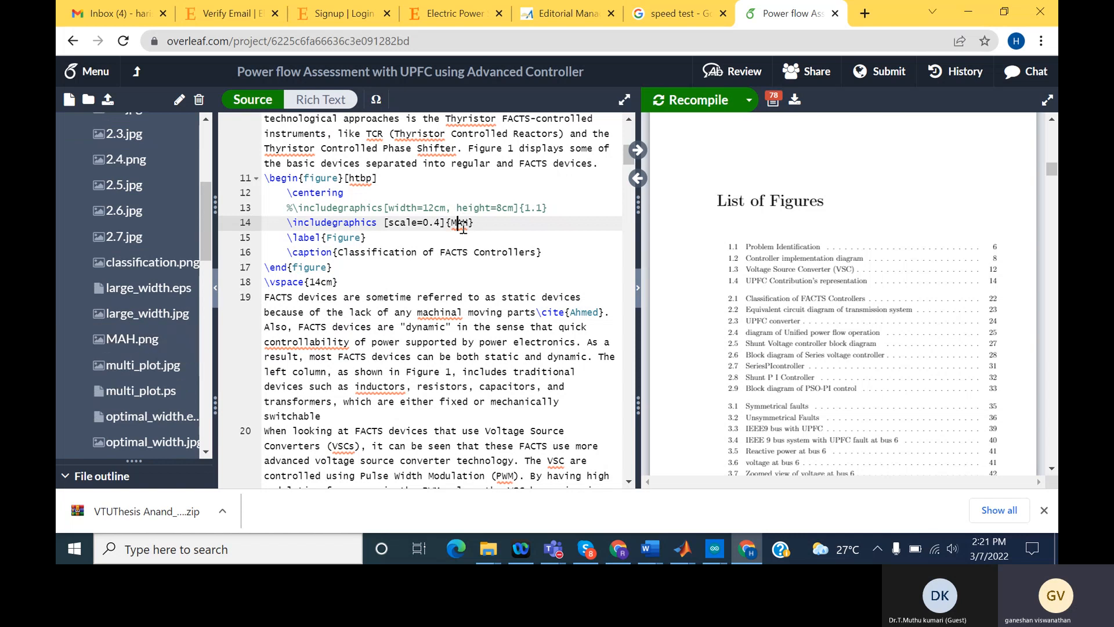
{"action": "left_click", "coordinate": [299, 194]}
{"action": "left_click_drag", "start_coordinate": [299, 194], "coordinate": [345, 194]}
{"action": "left_click", "coordinate": [345, 194]}
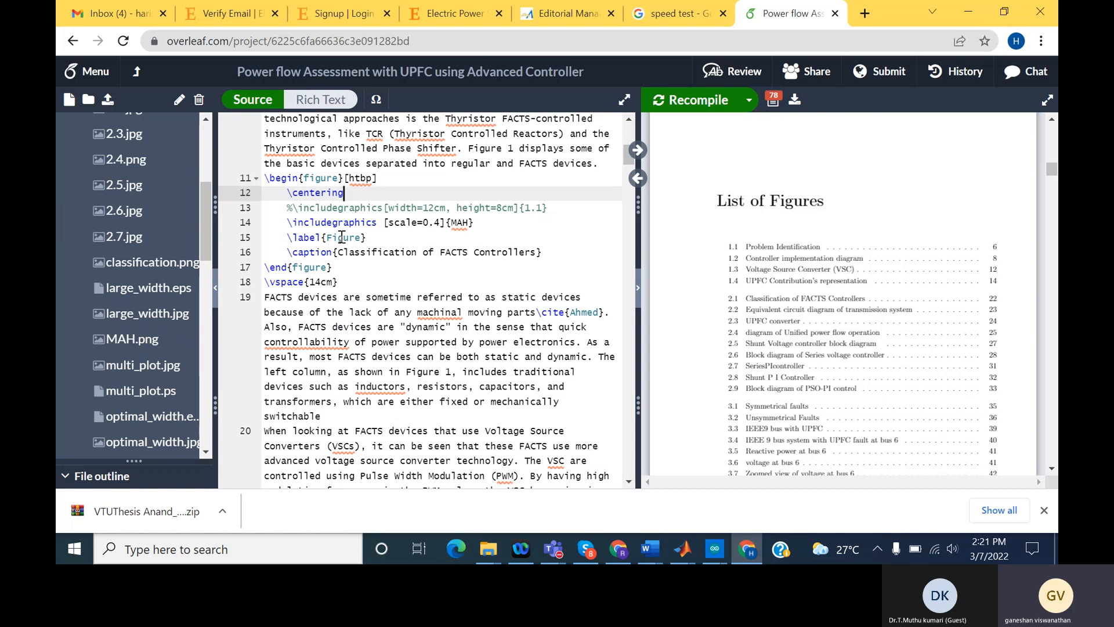
Step: Inspect the first figure's caption, its begin and end commands, and the vertical spacing command that follows it
{"action": "double_click", "coordinate": [377, 253]}
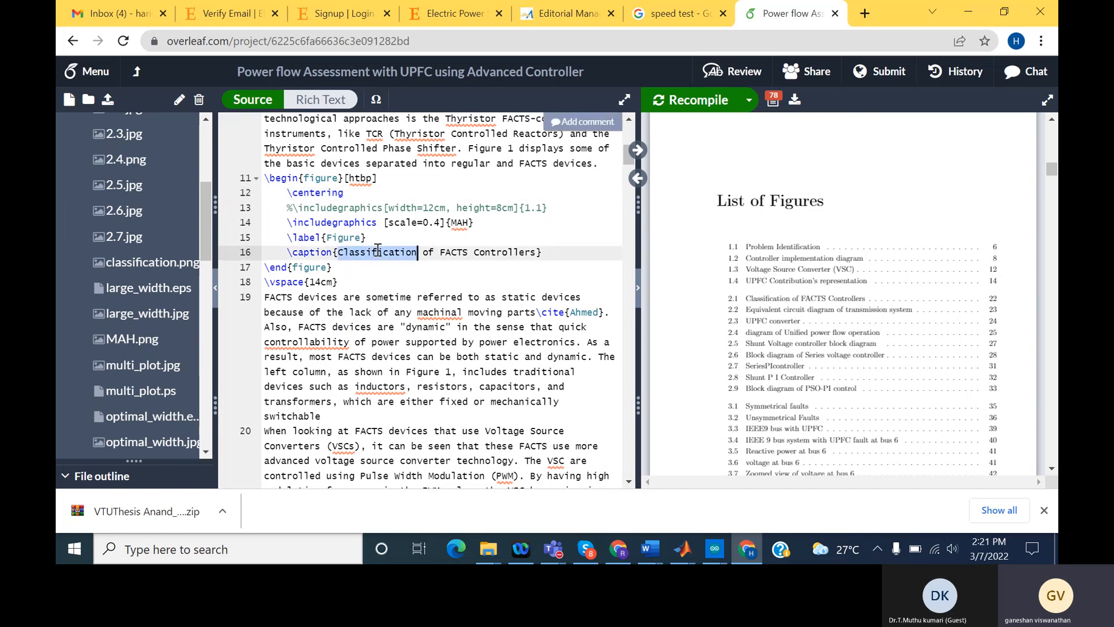
{"action": "left_click", "coordinate": [531, 253]}
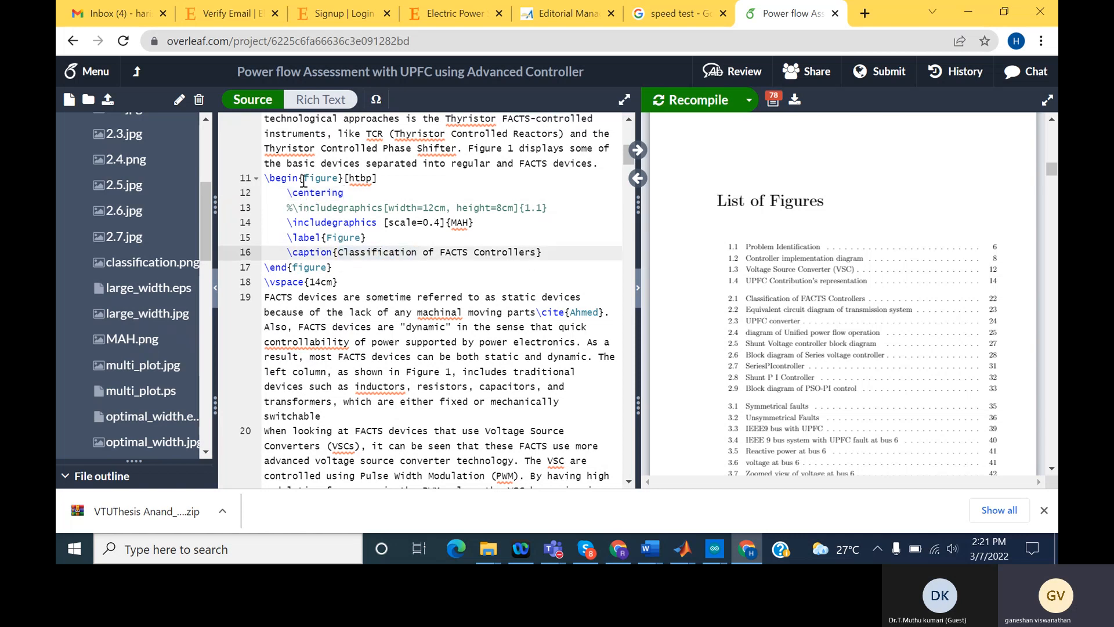
{"action": "scroll", "coordinate": [389, 278], "scroll_direction": "up", "scroll_amount": 2}
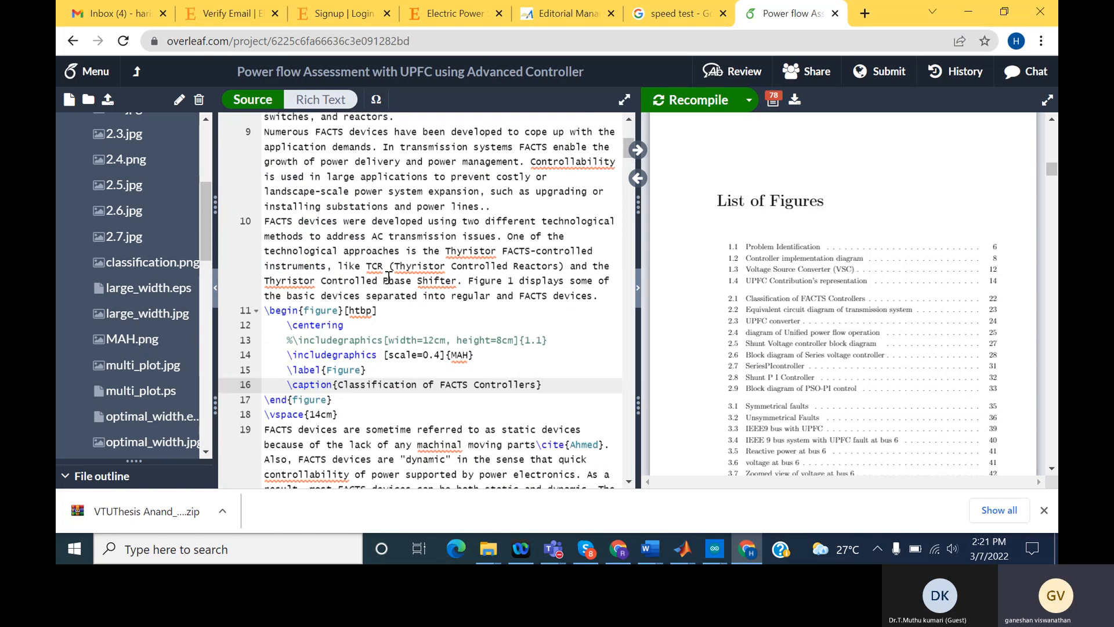
{"action": "scroll", "coordinate": [349, 250], "scroll_direction": "down", "scroll_amount": 2}
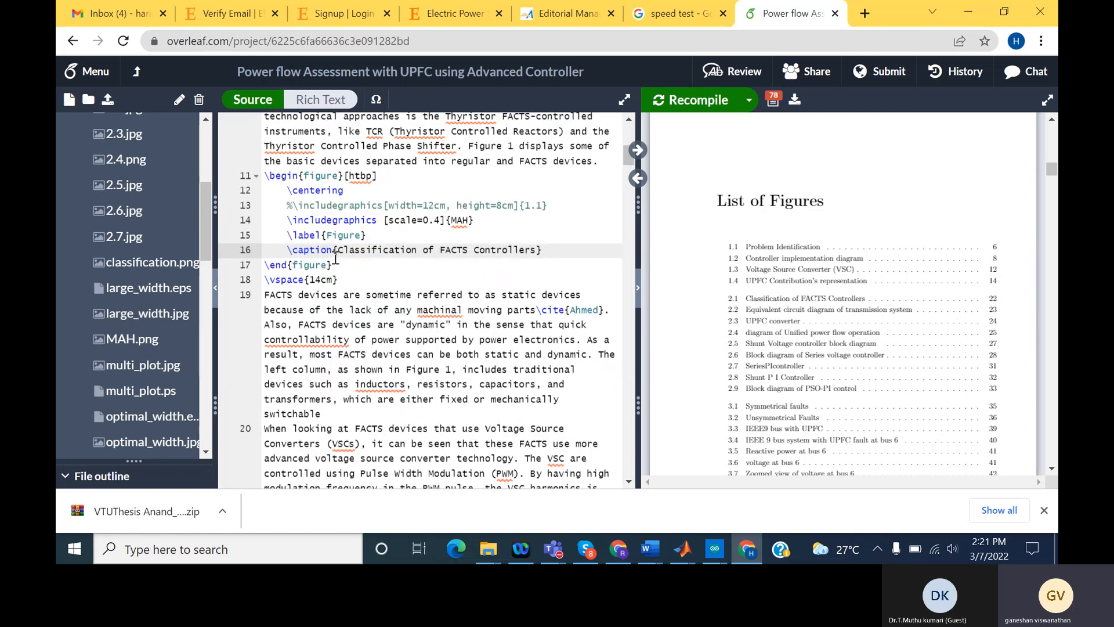
{"action": "left_click", "coordinate": [324, 185]}
{"action": "left_click", "coordinate": [287, 177]}
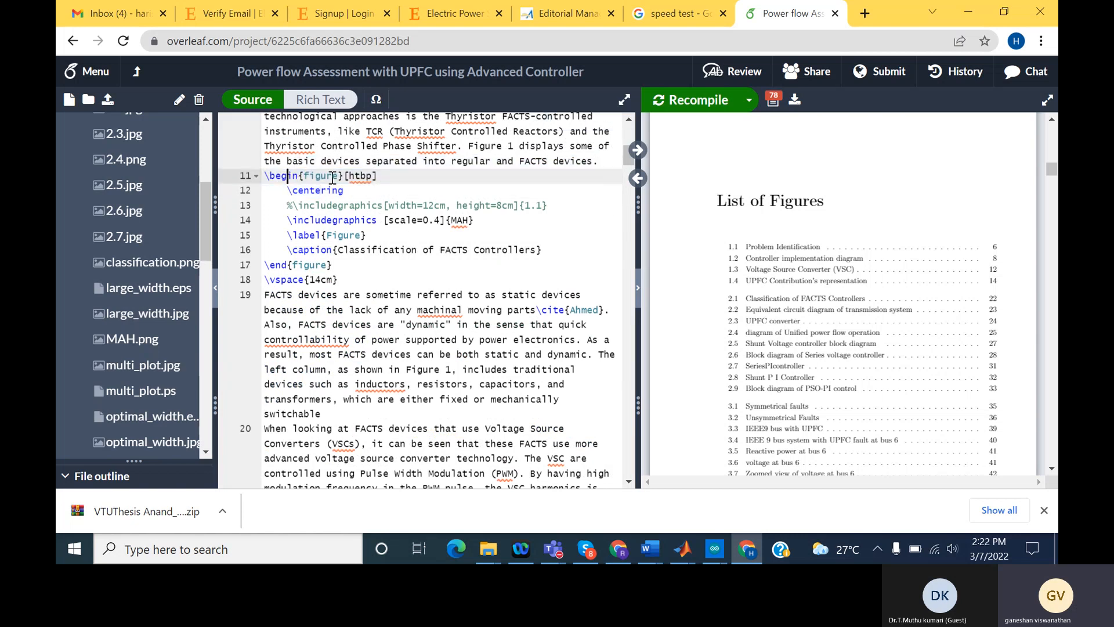
{"action": "left_click", "coordinate": [287, 267]}
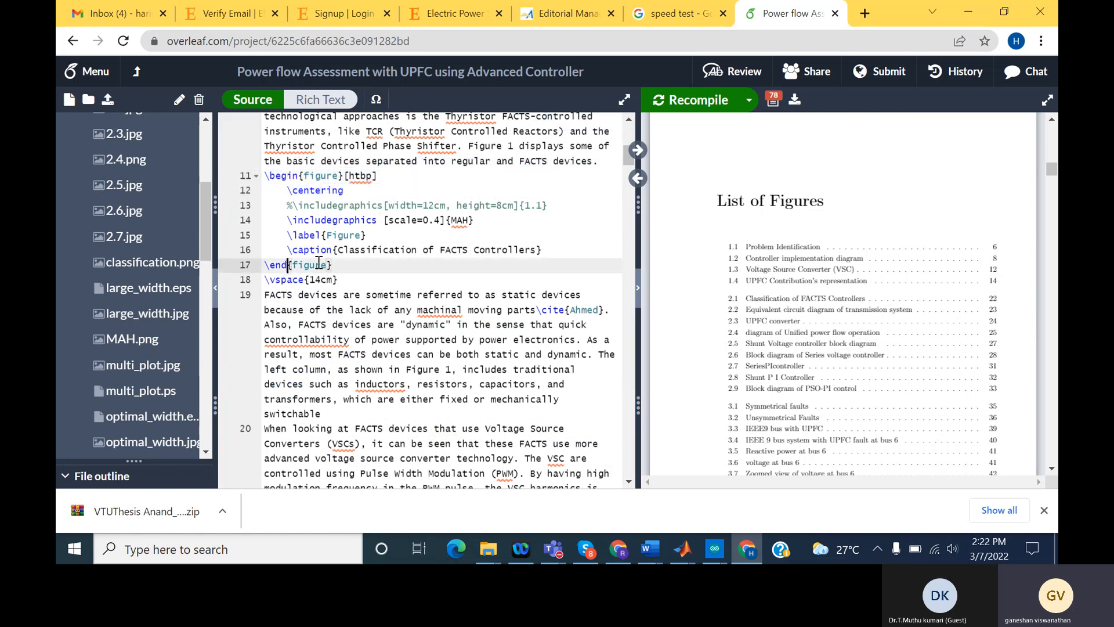
{"action": "left_click", "coordinate": [283, 280]}
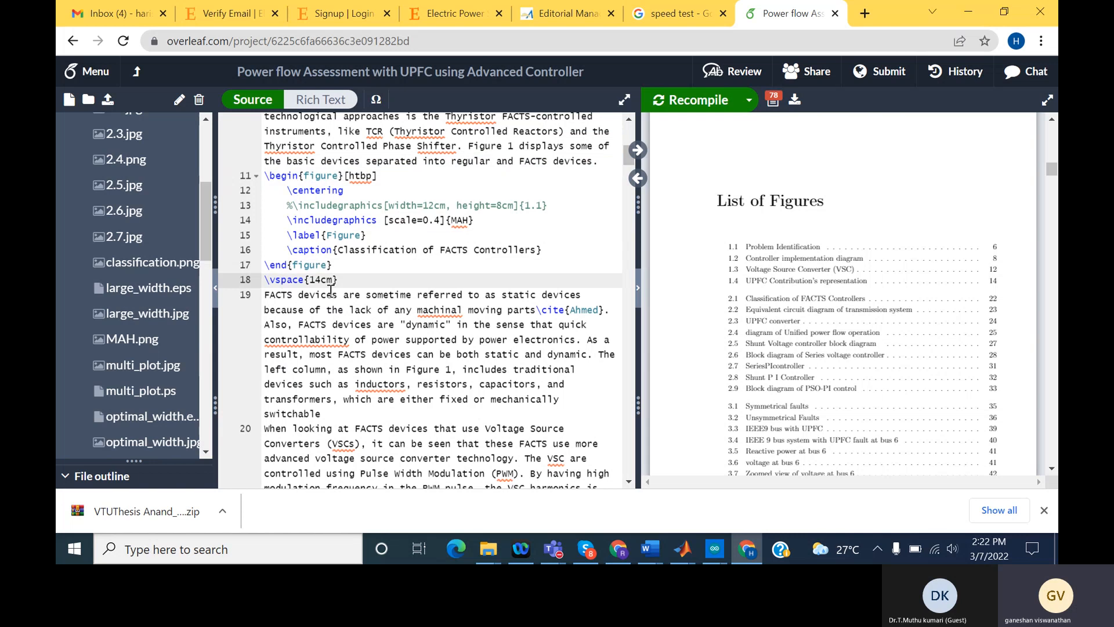
Step: Look through the remaining sections and figure blocks of chapter1.tex as far as the Series Controller section
{"action": "scroll", "coordinate": [534, 369], "scroll_direction": "down", "scroll_amount": 10}
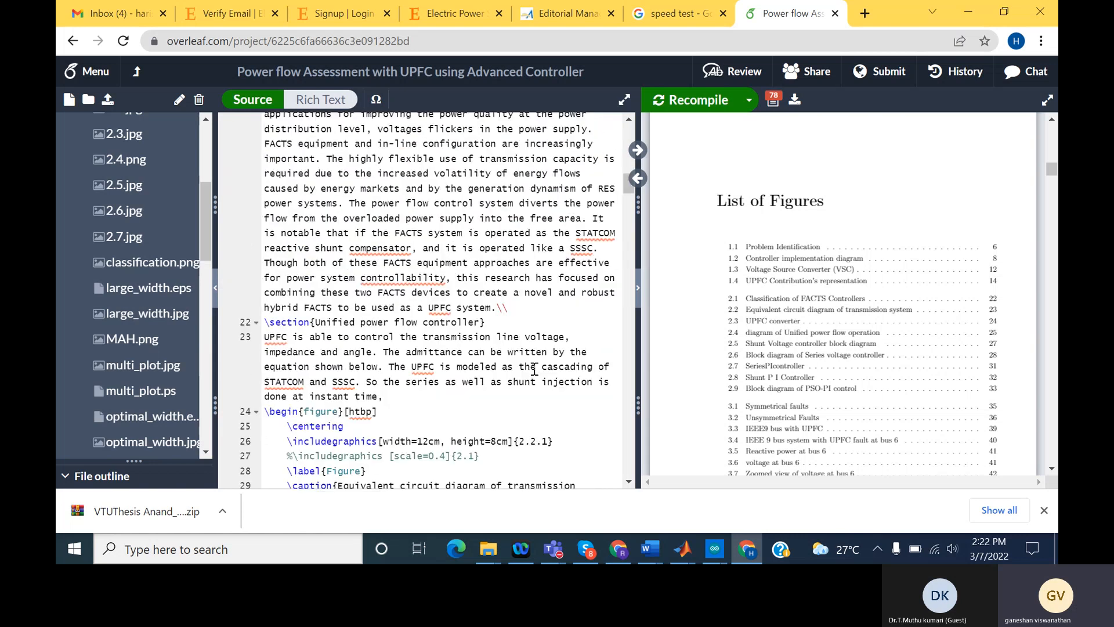
{"action": "scroll", "coordinate": [535, 369], "scroll_direction": "down", "scroll_amount": 10}
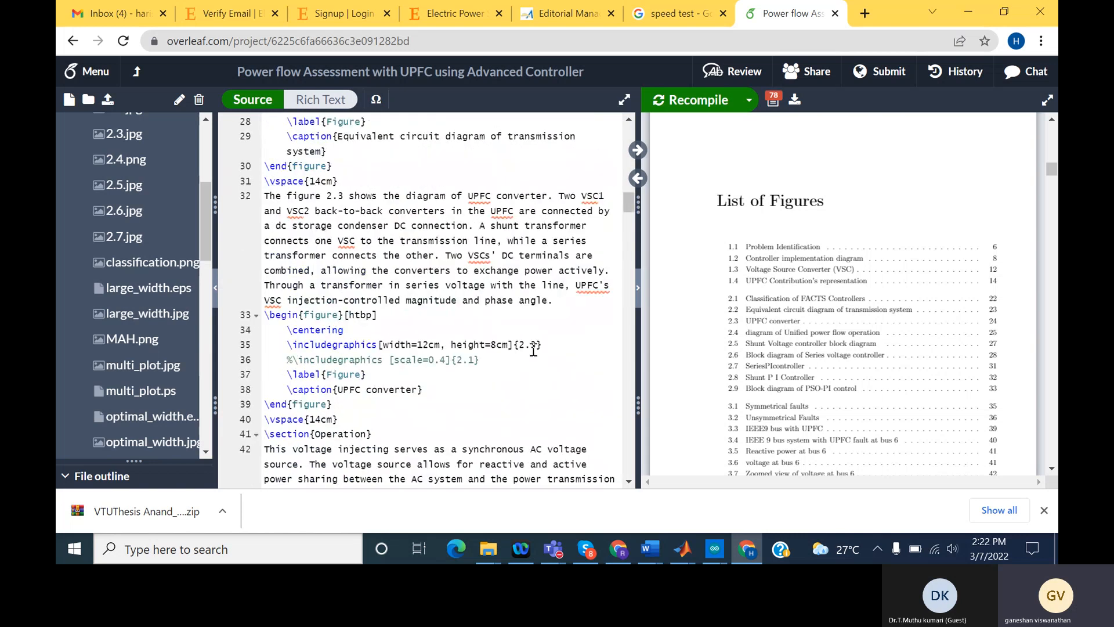
{"action": "scroll", "coordinate": [522, 281], "scroll_direction": "down", "scroll_amount": 10}
{"action": "scroll", "coordinate": [522, 281], "scroll_direction": "up", "scroll_amount": 3}
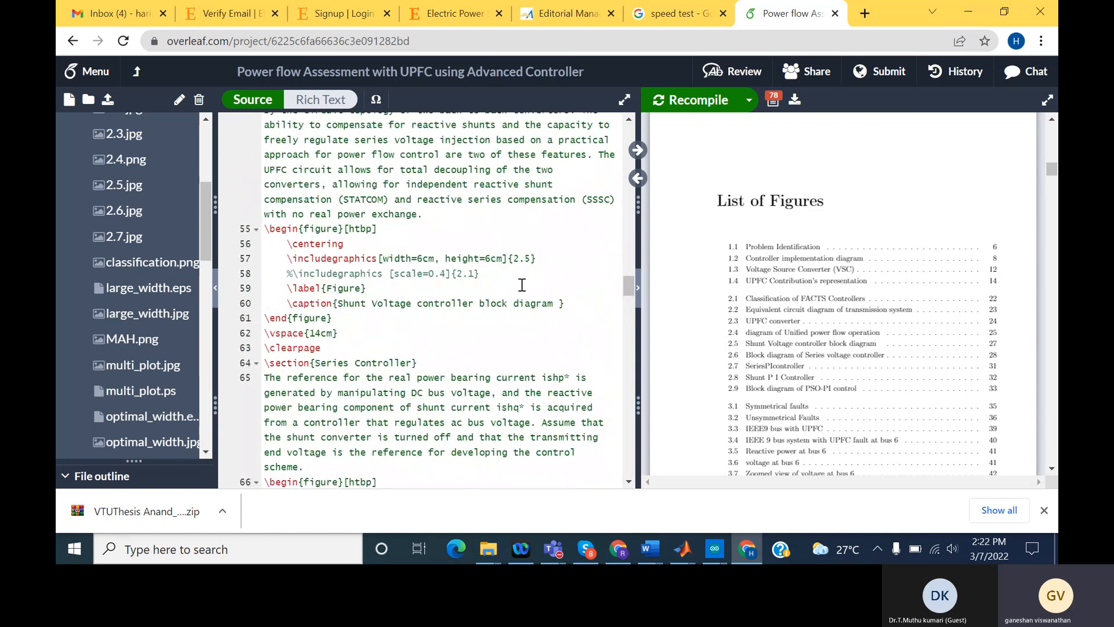
Step: Look through the chapter source from the Series Controller figure past the symbol definitions, numbered equations and operating modes to the SeriesPIcontroller figure
{"action": "scroll", "coordinate": [418, 339], "scroll_direction": "down", "scroll_amount": 10}
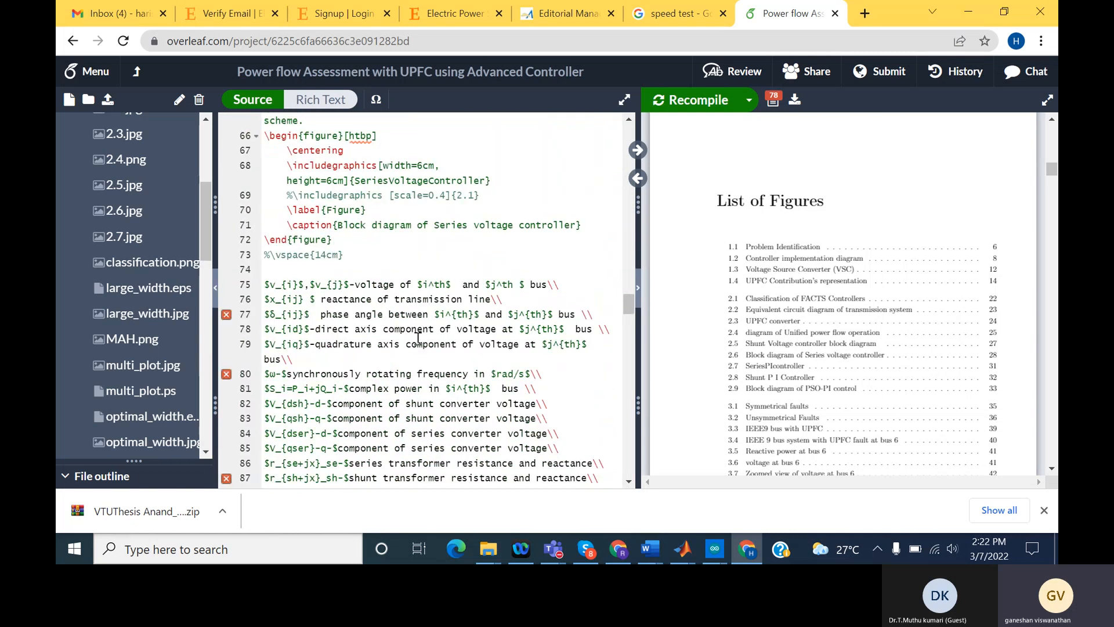
{"action": "scroll", "coordinate": [418, 339], "scroll_direction": "down", "scroll_amount": 2}
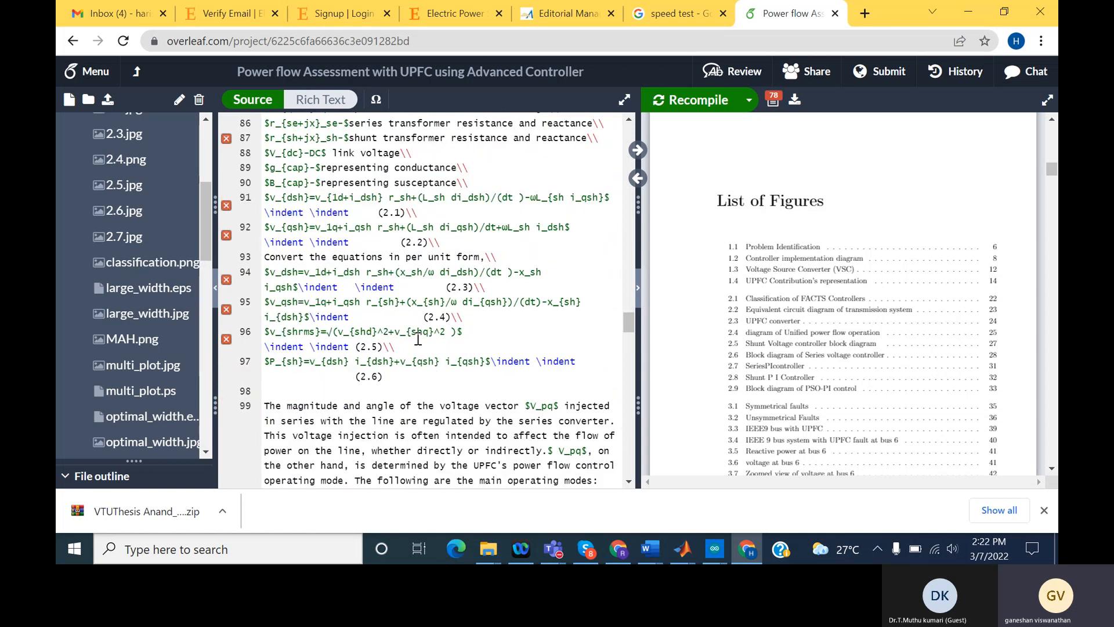
{"action": "scroll", "coordinate": [418, 339], "scroll_direction": "up", "scroll_amount": 3}
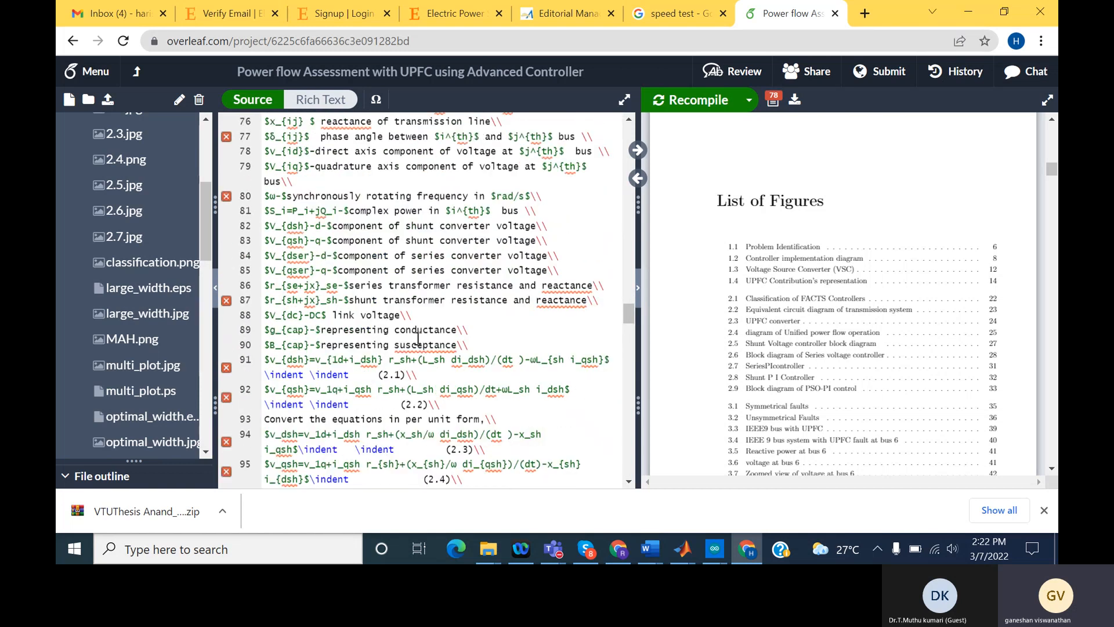
{"action": "scroll", "coordinate": [341, 159], "scroll_direction": "up", "scroll_amount": 3}
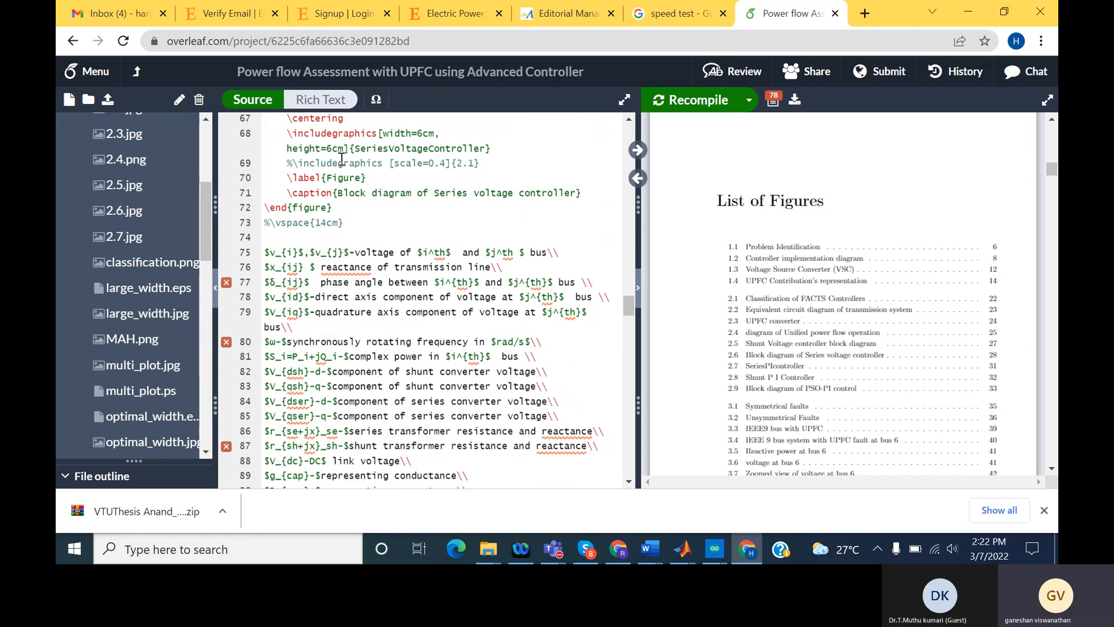
{"action": "scroll", "coordinate": [341, 159], "scroll_direction": "down", "scroll_amount": 9}
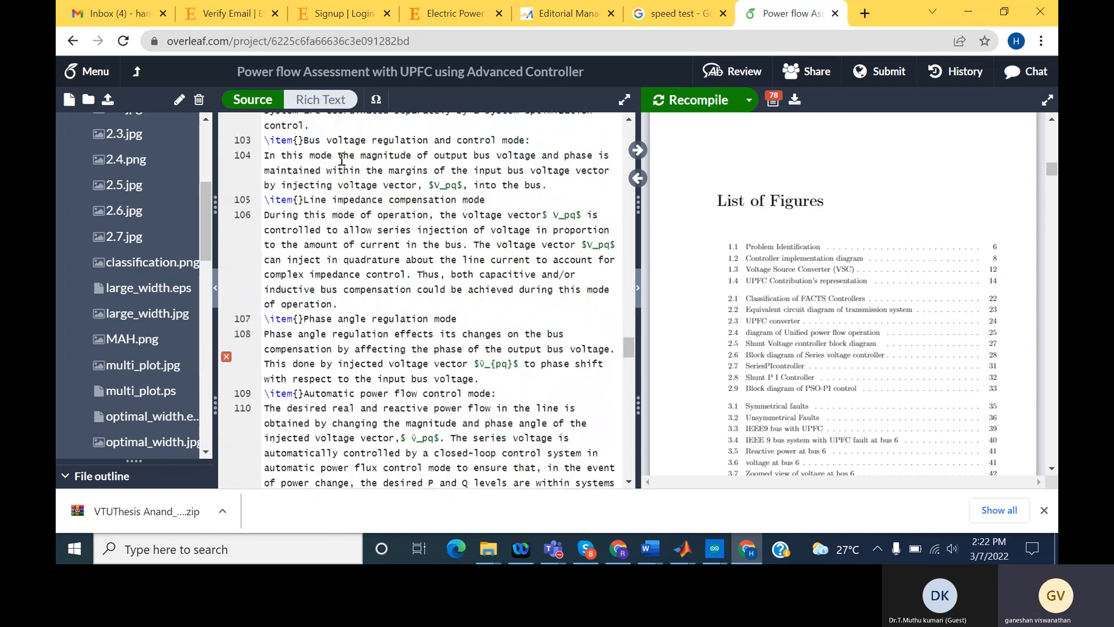
{"action": "scroll", "coordinate": [342, 159], "scroll_direction": "down", "scroll_amount": 4}
{"action": "scroll", "coordinate": [342, 159], "scroll_direction": "down", "scroll_amount": 6}
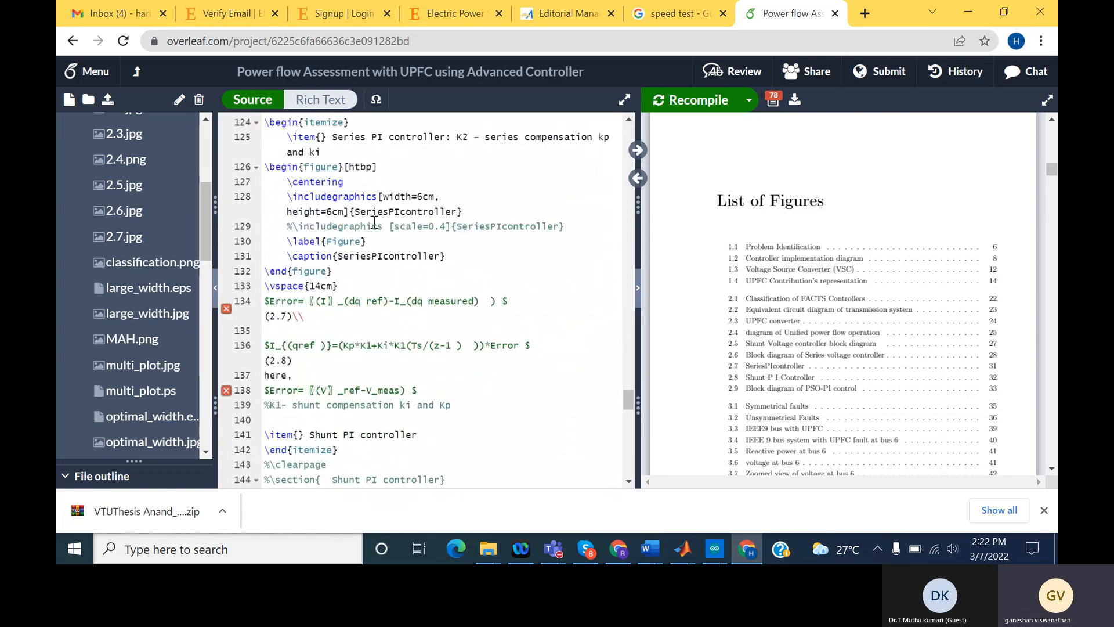
Step: Examine the Error equation (2.7) after the SeriesPIcontroller figure, including the dollar signs that open and close its math mode
{"action": "left_click", "coordinate": [374, 223]}
{"action": "key", "text": "ctrl+a"}
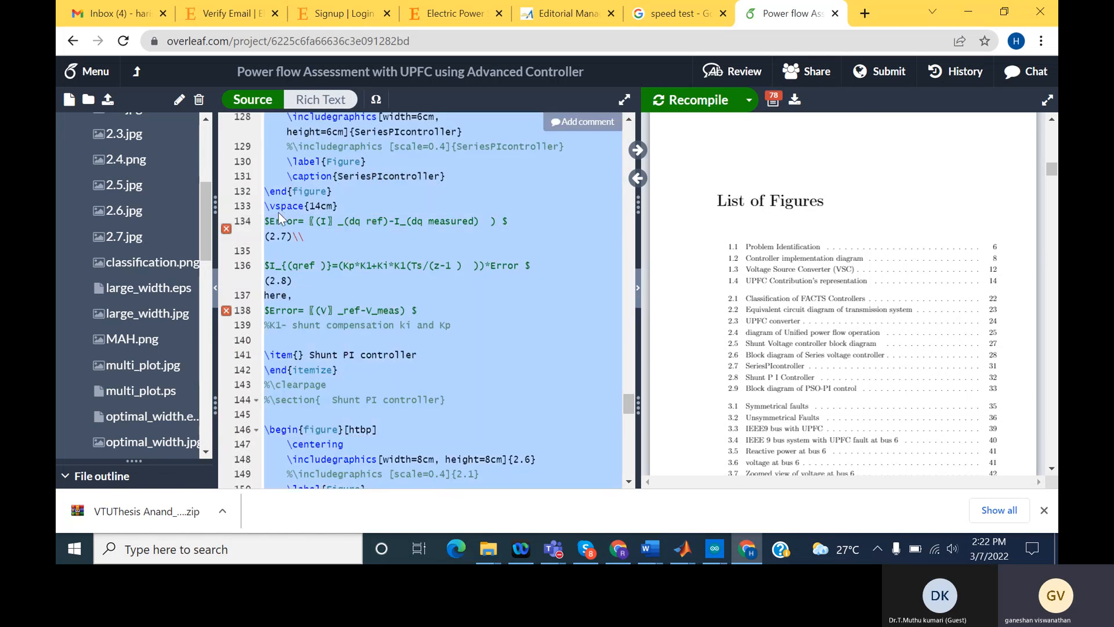
{"action": "left_click", "coordinate": [281, 219]}
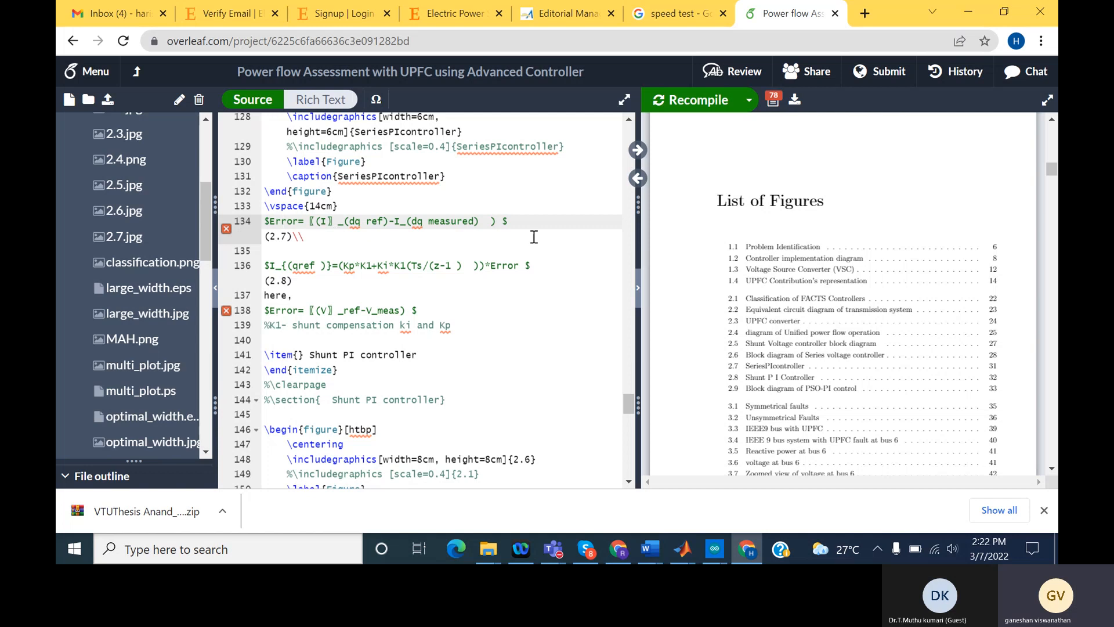
{"action": "left_click_drag", "start_coordinate": [510, 221], "coordinate": [264, 219]}
{"action": "left_click", "coordinate": [265, 221]}
{"action": "left_click", "coordinate": [508, 221]}
{"action": "left_click_drag", "start_coordinate": [508, 221], "coordinate": [498, 221]}
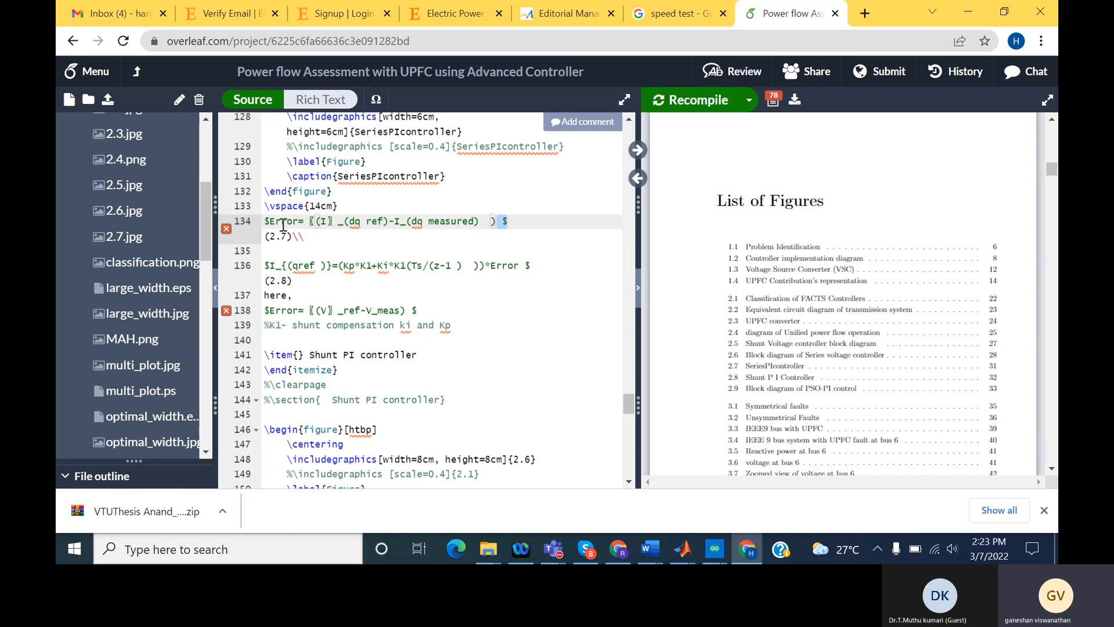
Step: Look through the compiled PDF from the List of Figures across Chapter 1 to the start of Chapter 2
{"action": "scroll", "coordinate": [814, 310], "scroll_direction": "down", "scroll_amount": 10}
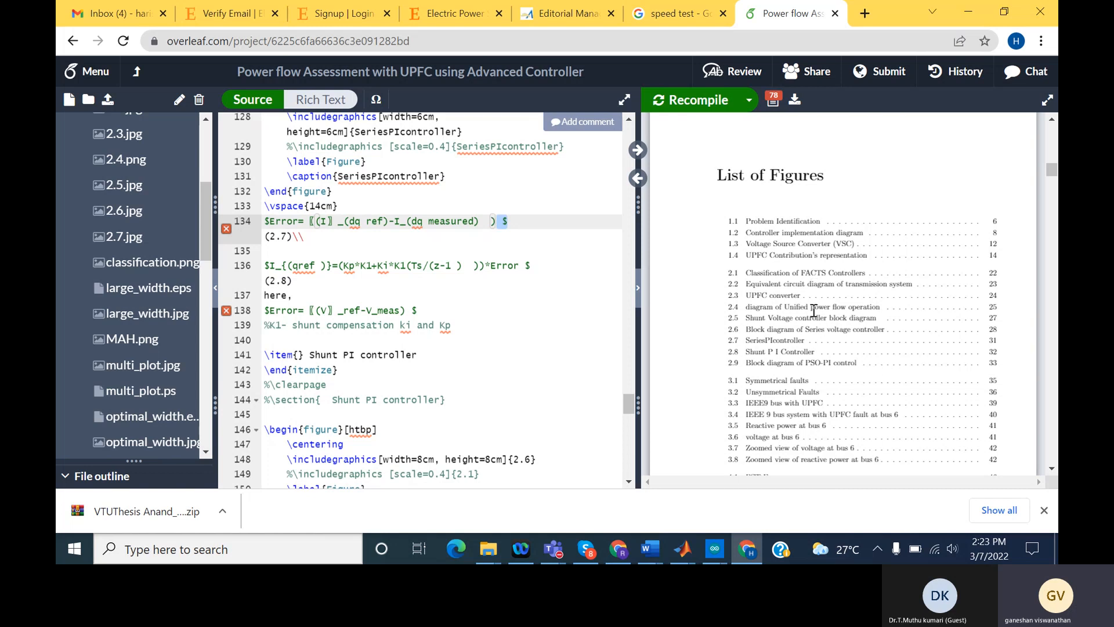
{"action": "scroll", "coordinate": [815, 311], "scroll_direction": "down", "scroll_amount": 5}
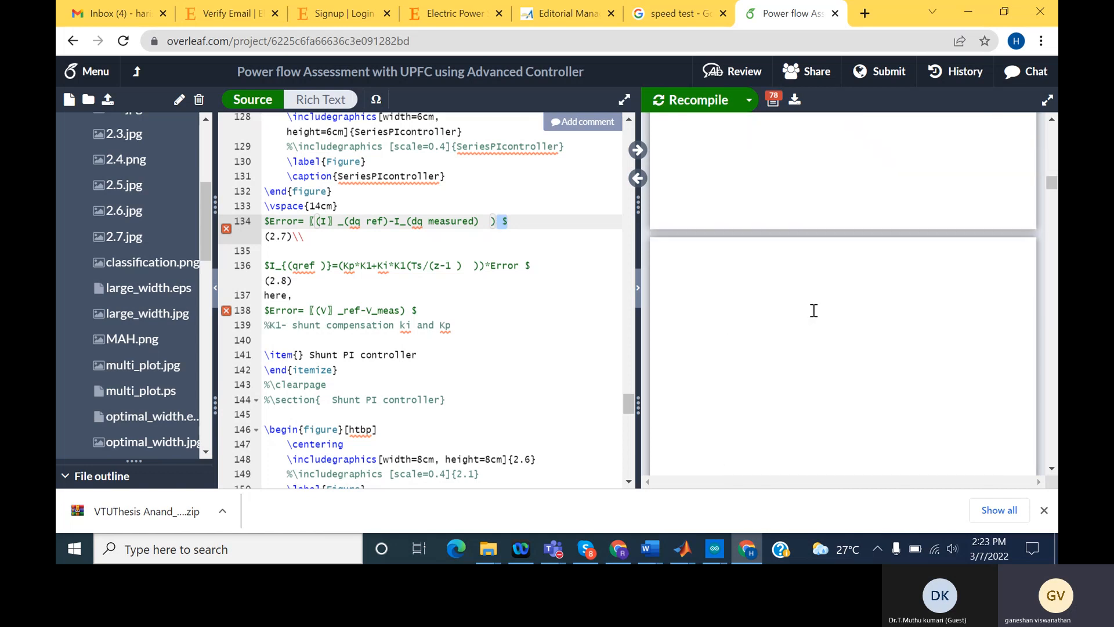
{"action": "scroll", "coordinate": [855, 395], "scroll_direction": "down", "scroll_amount": 10}
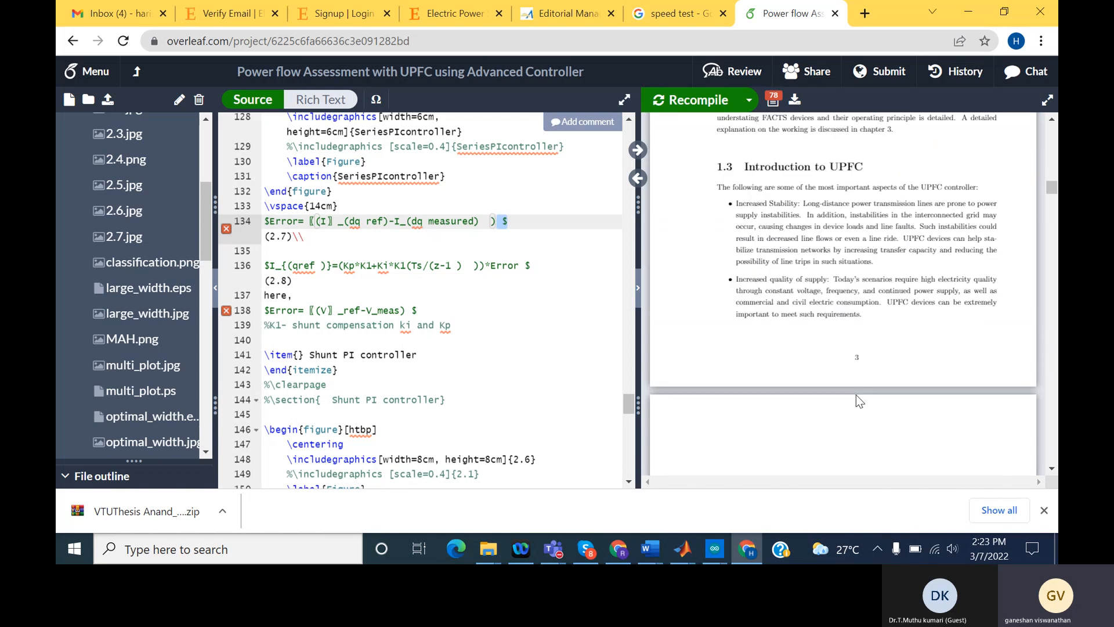
{"action": "scroll", "coordinate": [857, 395], "scroll_direction": "down", "scroll_amount": 10}
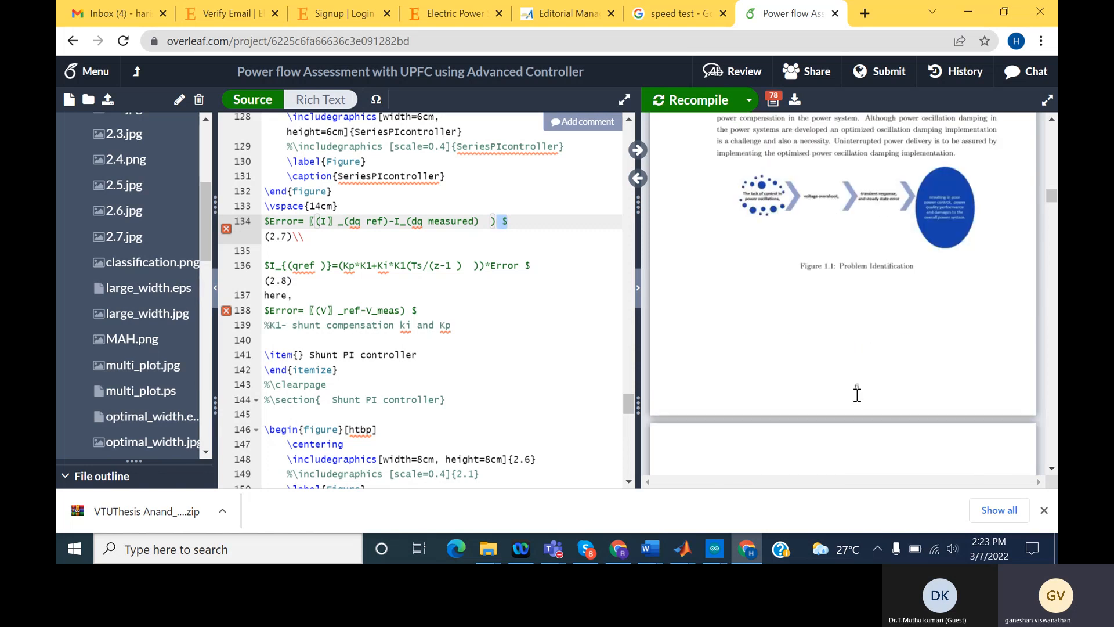
{"action": "scroll", "coordinate": [855, 394], "scroll_direction": "down", "scroll_amount": 8}
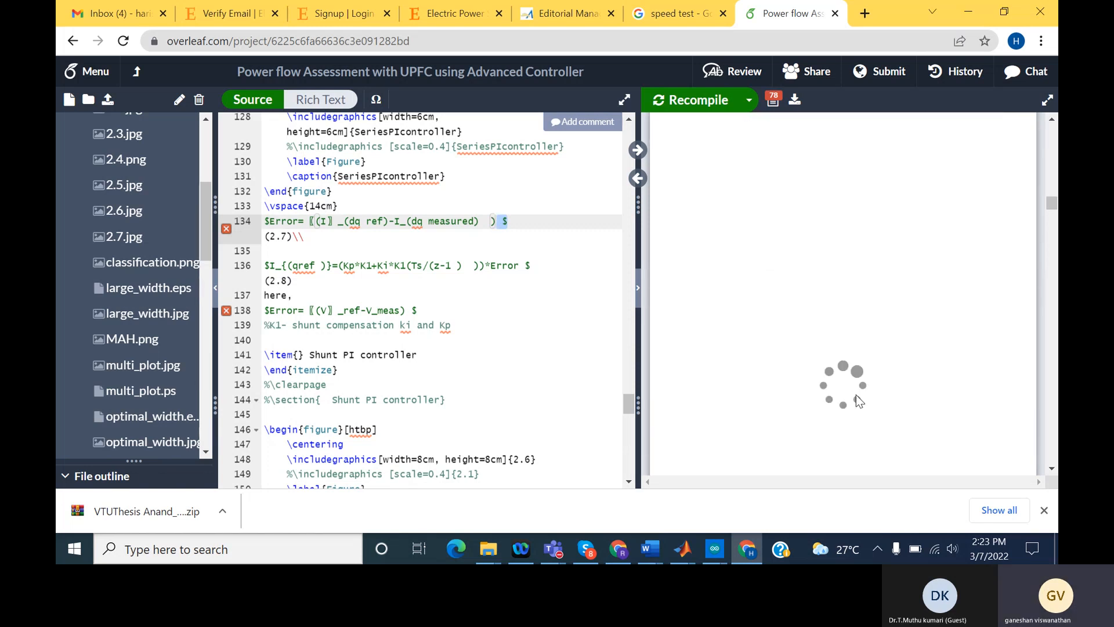
{"action": "scroll", "coordinate": [856, 396], "scroll_direction": "down", "scroll_amount": 10}
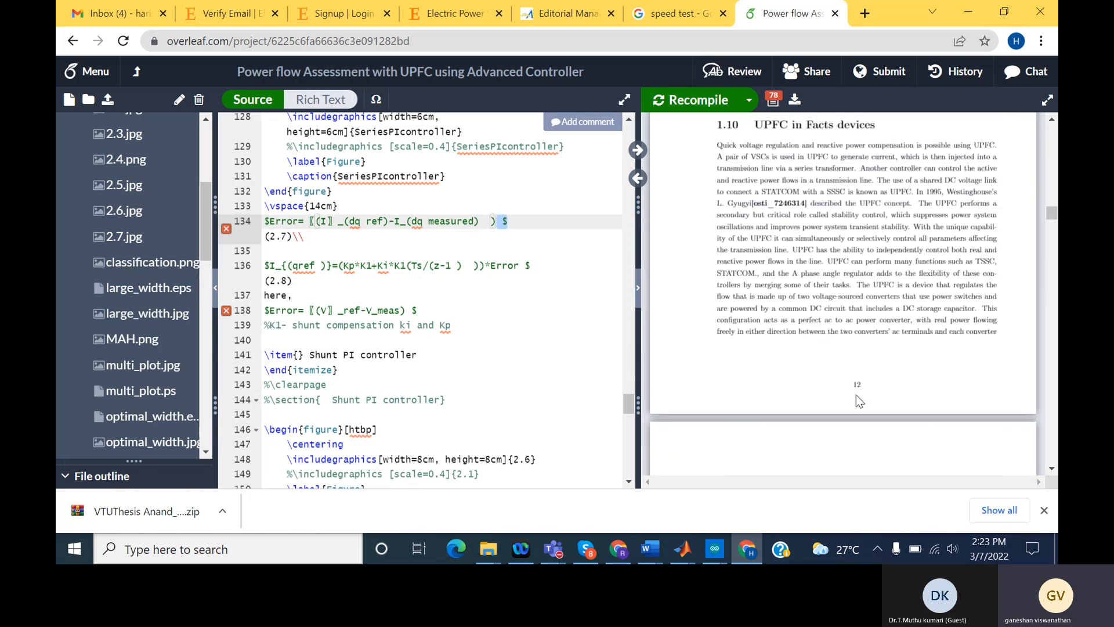
{"action": "scroll", "coordinate": [856, 395], "scroll_direction": "down", "scroll_amount": 10}
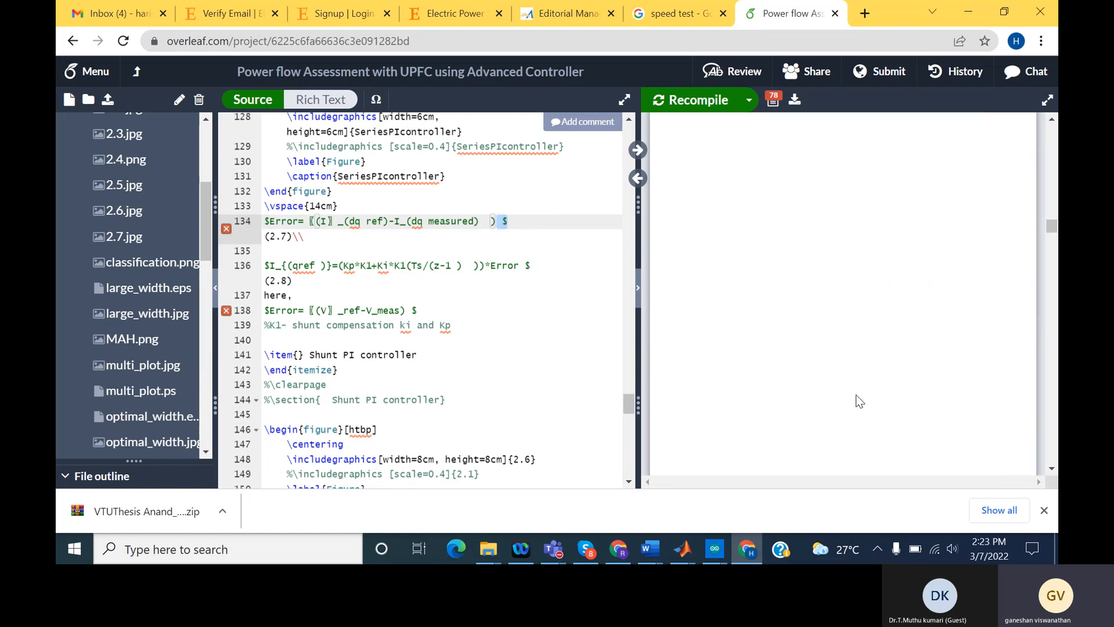
{"action": "scroll", "coordinate": [856, 400], "scroll_direction": "down", "scroll_amount": 2}
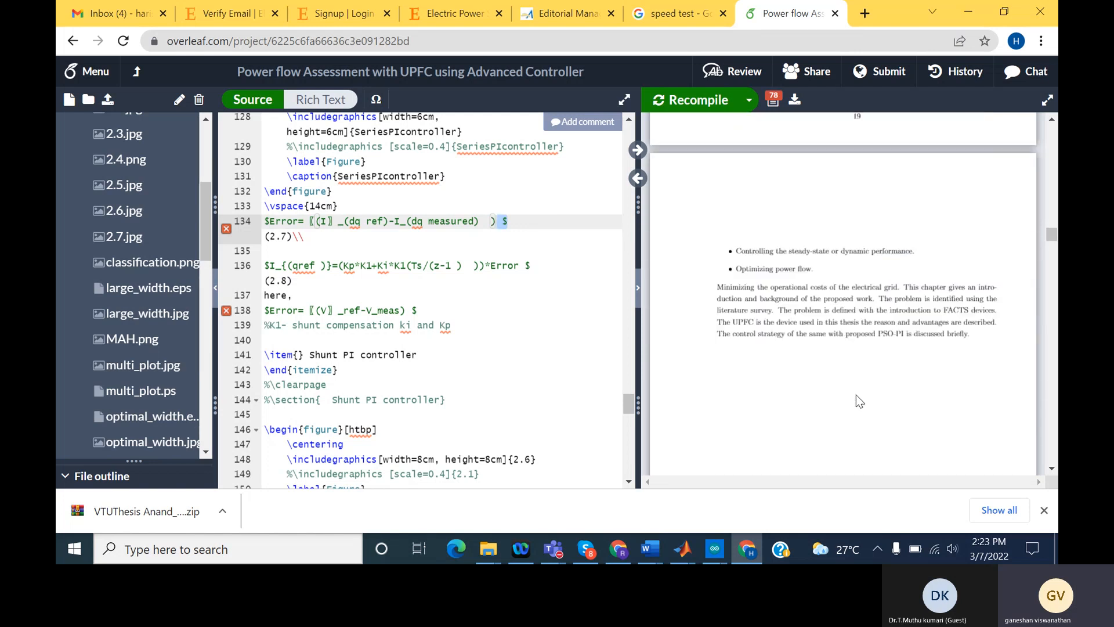
{"action": "scroll", "coordinate": [857, 395], "scroll_direction": "down", "scroll_amount": 5}
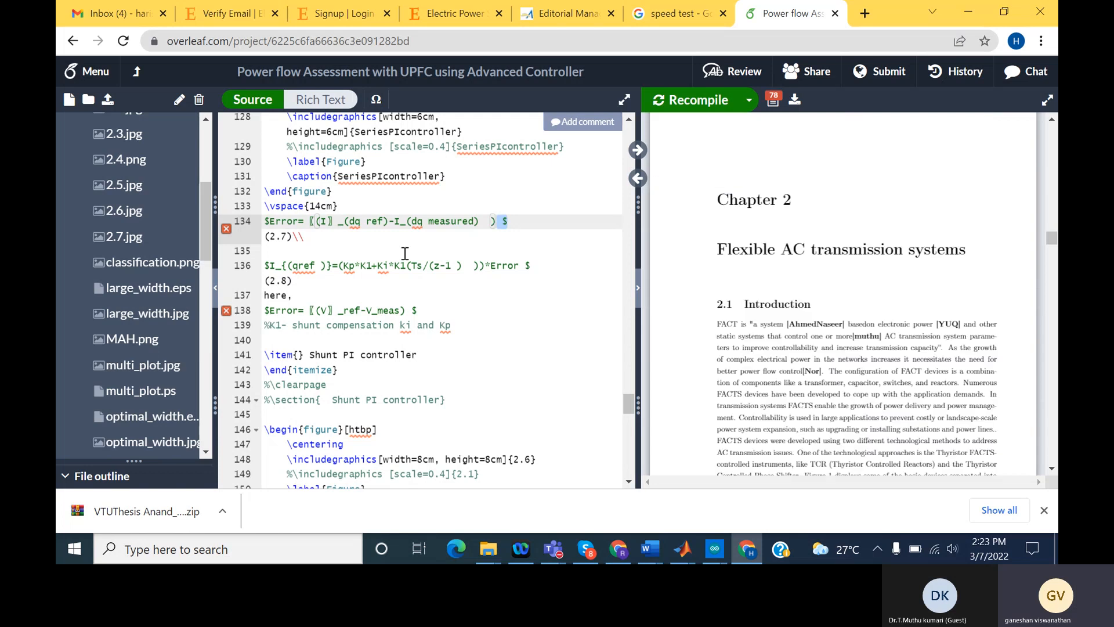
Step: Review the compiled Chapter 1 backwards from its Summary through the literature survey to Figure 1.1, Problem Identification
{"action": "scroll", "coordinate": [796, 311], "scroll_direction": "up", "scroll_amount": 10}
{"action": "scroll", "coordinate": [796, 310], "scroll_direction": "up", "scroll_amount": 15}
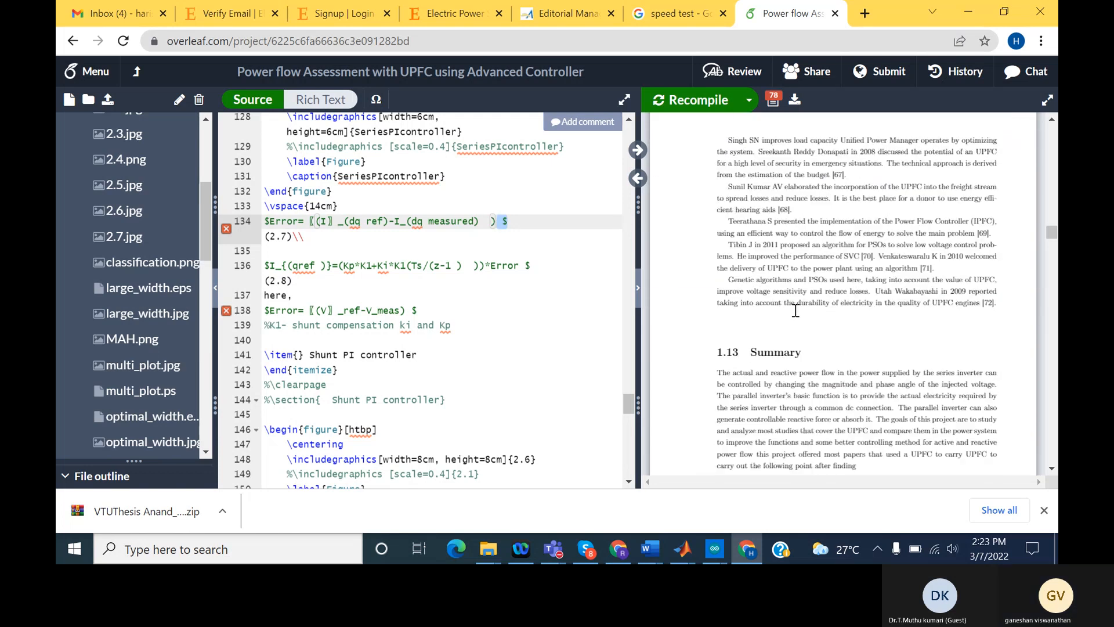
{"action": "scroll", "coordinate": [795, 310], "scroll_direction": "up", "scroll_amount": 10}
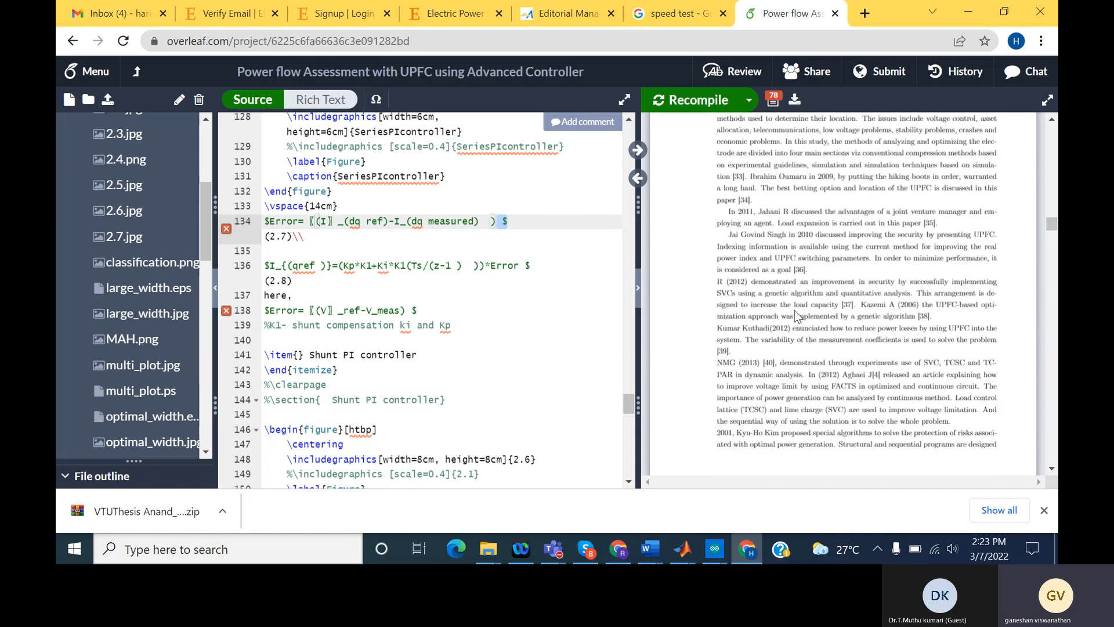
{"action": "scroll", "coordinate": [795, 310], "scroll_direction": "up", "scroll_amount": 12}
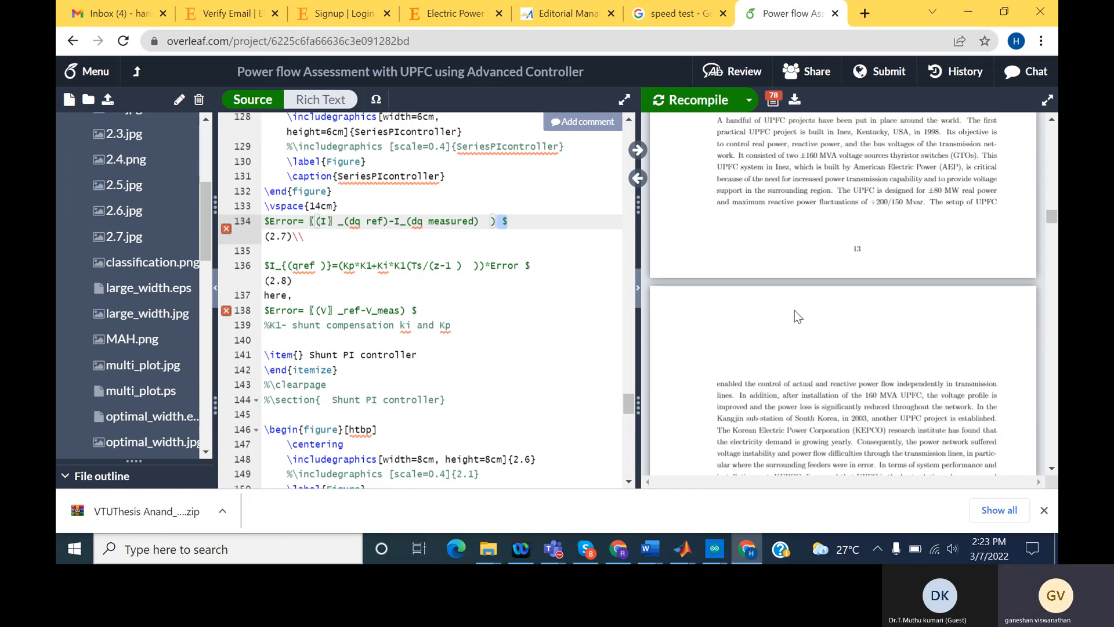
{"action": "scroll", "coordinate": [795, 310], "scroll_direction": "up", "scroll_amount": 10}
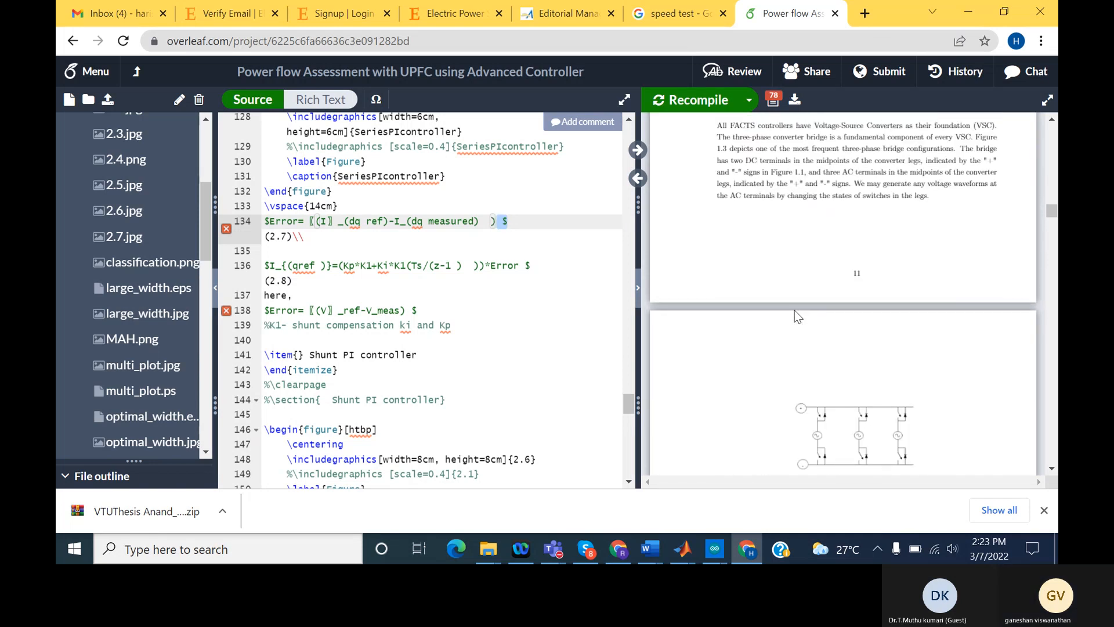
{"action": "scroll", "coordinate": [795, 310], "scroll_direction": "up", "scroll_amount": 10}
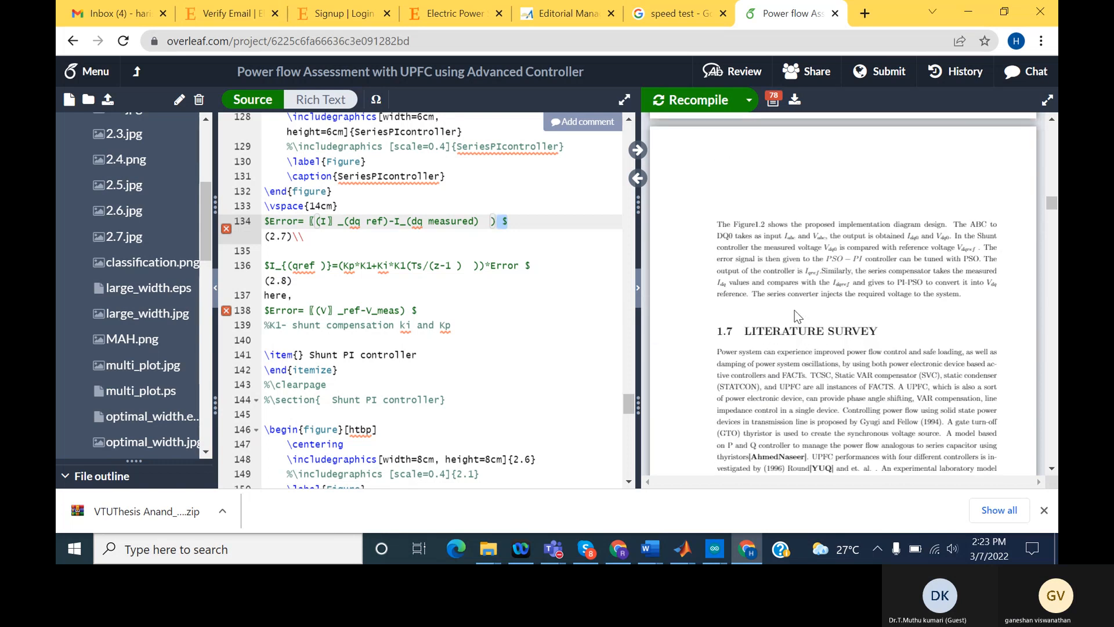
{"action": "scroll", "coordinate": [795, 310], "scroll_direction": "up", "scroll_amount": 8}
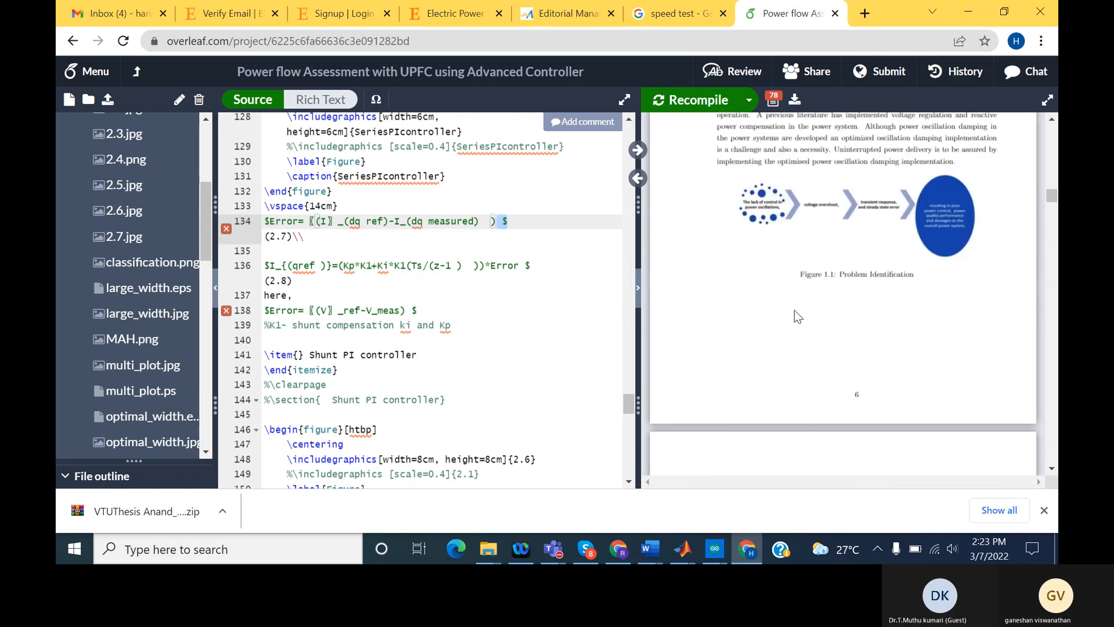
Step: Review the compiled Chapter 1 forward from the Objective section through the PSO Tuned PI controller section to its closing page
{"action": "scroll", "coordinate": [795, 310], "scroll_direction": "down", "scroll_amount": 15}
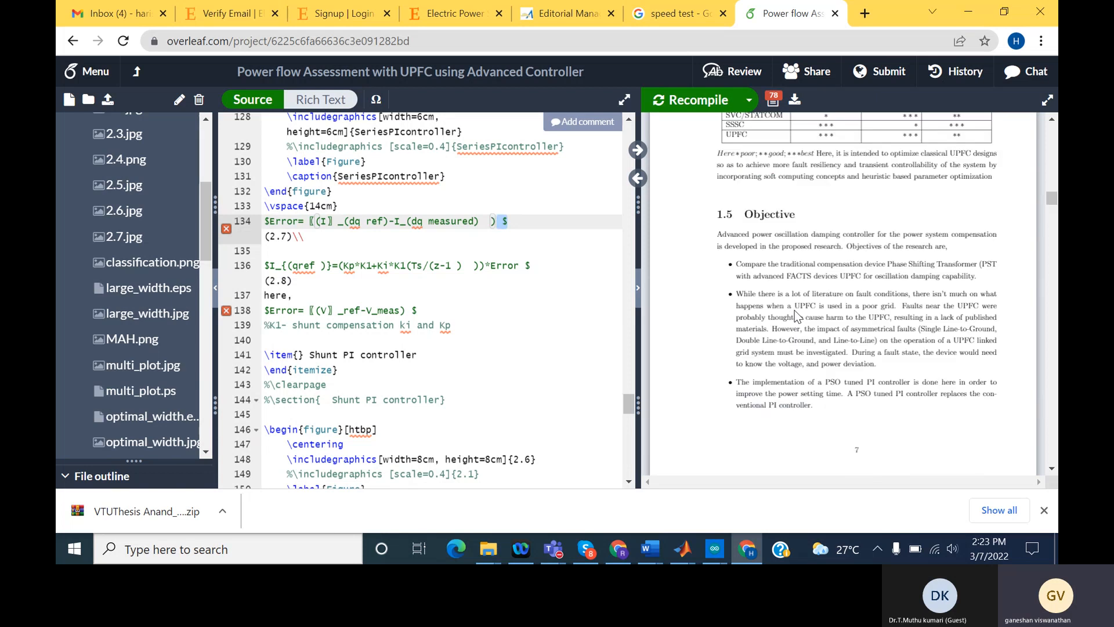
{"action": "scroll", "coordinate": [795, 313], "scroll_direction": "down", "scroll_amount": 10}
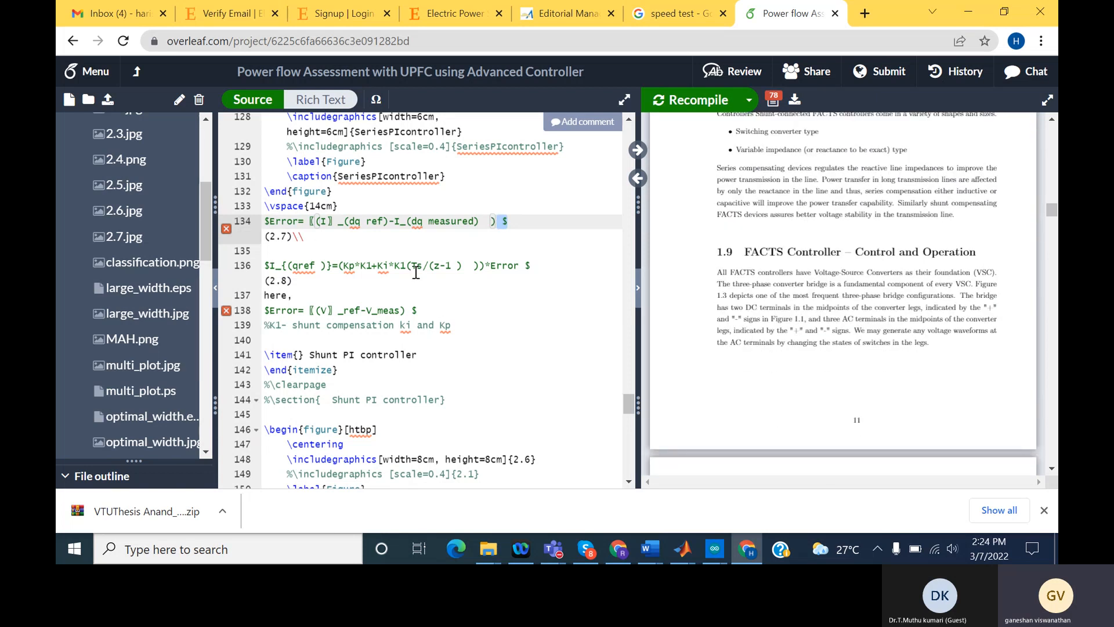
{"action": "scroll", "coordinate": [803, 256], "scroll_direction": "down", "scroll_amount": 10}
{"action": "scroll", "coordinate": [803, 256], "scroll_direction": "down", "scroll_amount": 20}
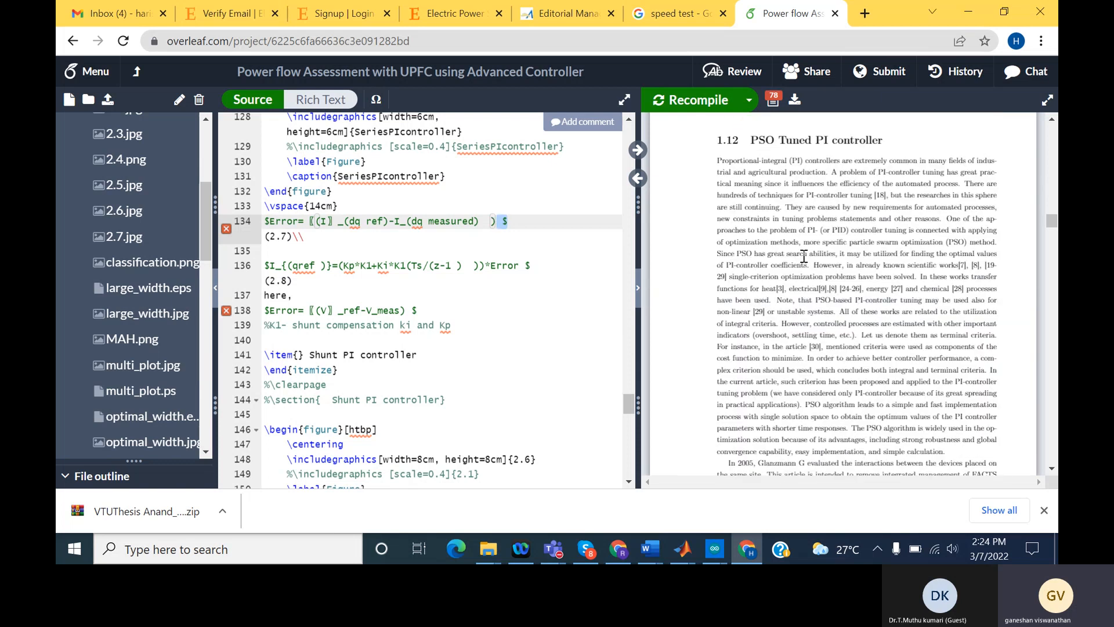
{"action": "scroll", "coordinate": [804, 256], "scroll_direction": "down", "scroll_amount": 15}
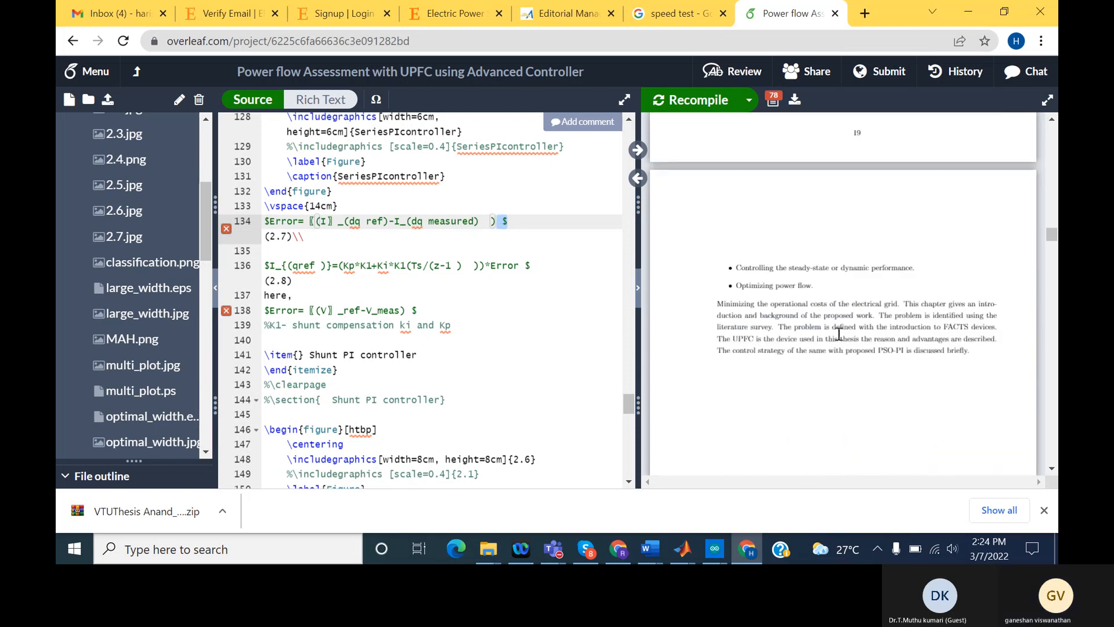
Step: Find the PI controller section in the compiled Chapter 2 and compare its rendered equations (2.7) and (2.8) with the source code
{"action": "scroll", "coordinate": [854, 366], "scroll_direction": "down", "scroll_amount": 10}
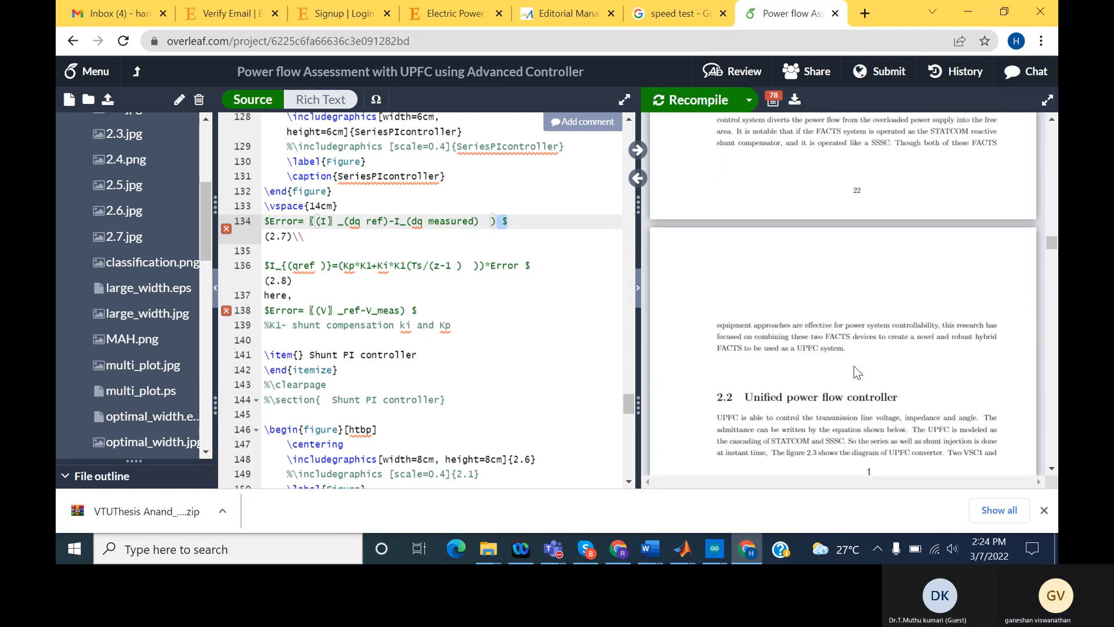
{"action": "scroll", "coordinate": [854, 366], "scroll_direction": "down", "scroll_amount": 4}
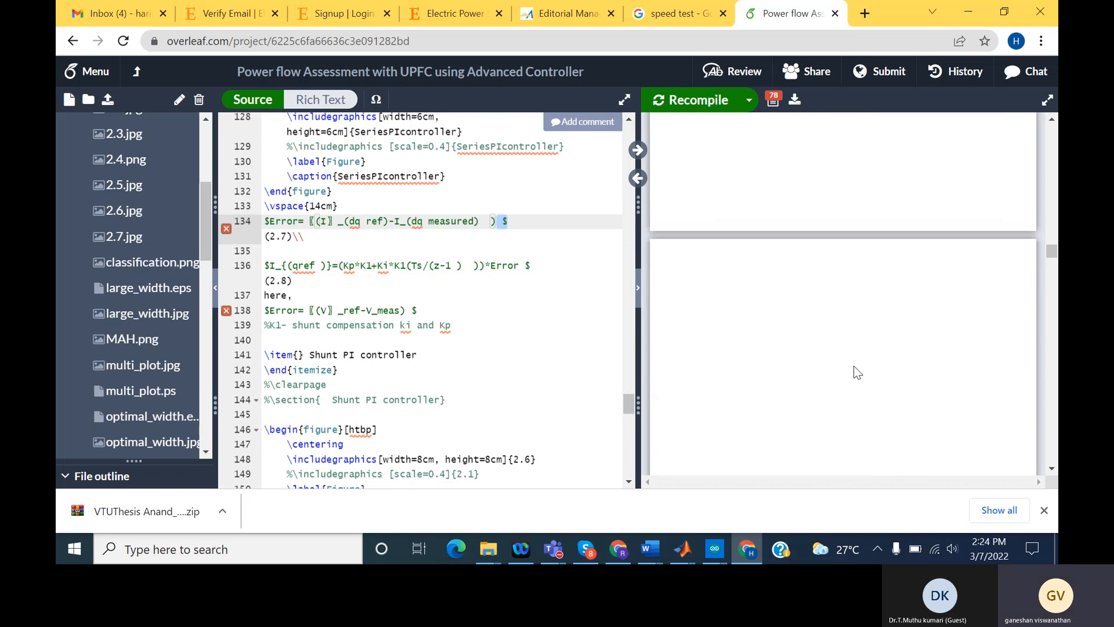
{"action": "scroll", "coordinate": [863, 388], "scroll_direction": "down", "scroll_amount": 10}
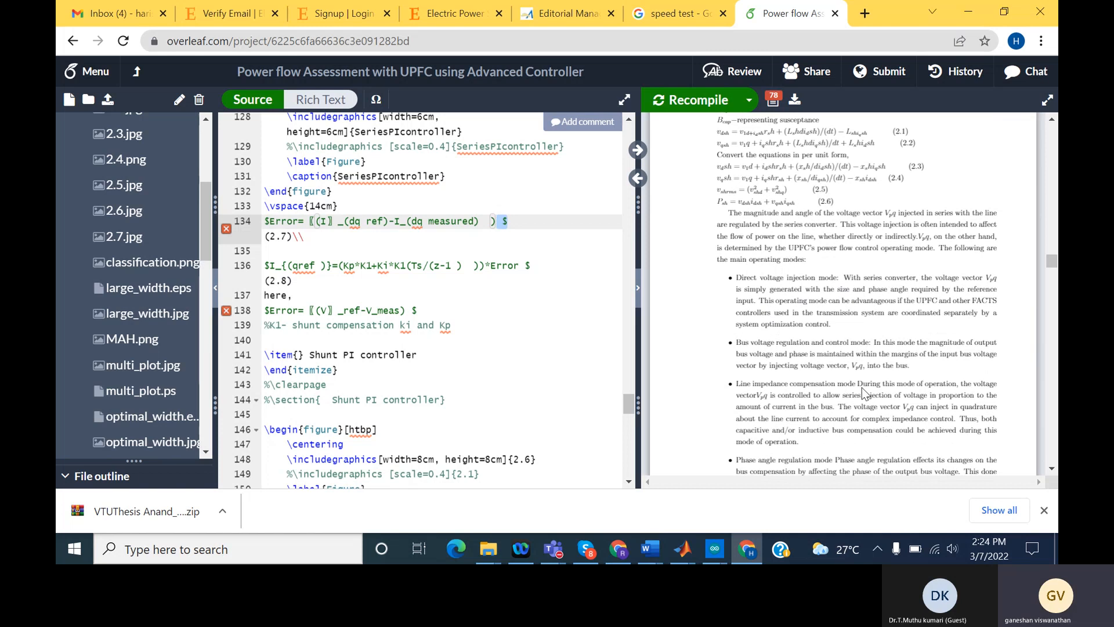
{"action": "scroll", "coordinate": [831, 308], "scroll_direction": "down", "scroll_amount": 4}
{"action": "scroll", "coordinate": [831, 309], "scroll_direction": "down", "scroll_amount": 12}
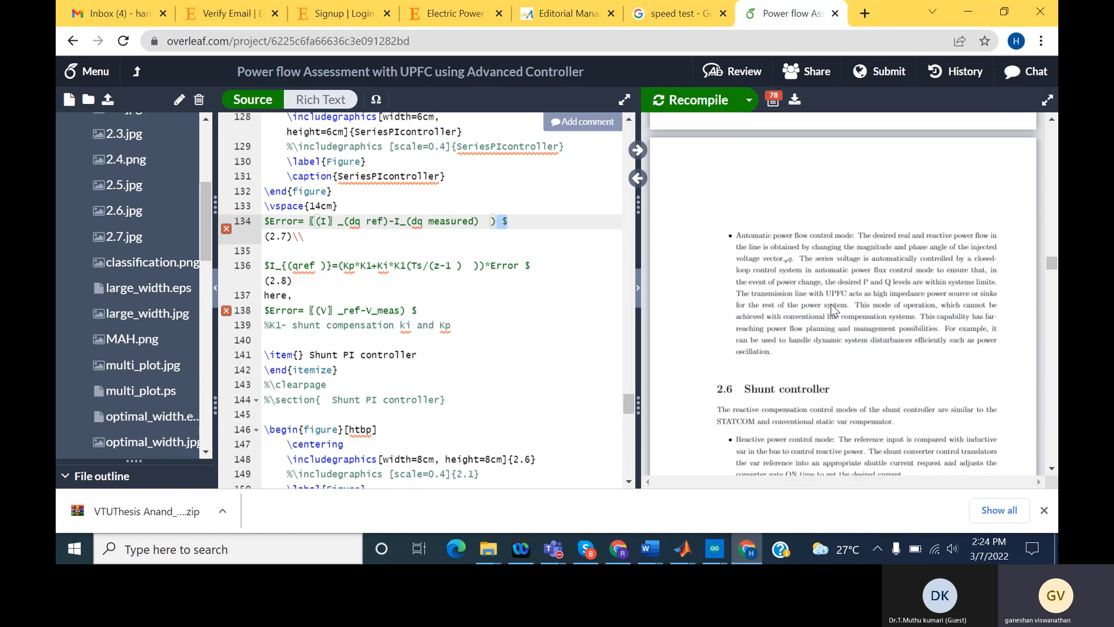
{"action": "scroll", "coordinate": [831, 309], "scroll_direction": "down", "scroll_amount": 5}
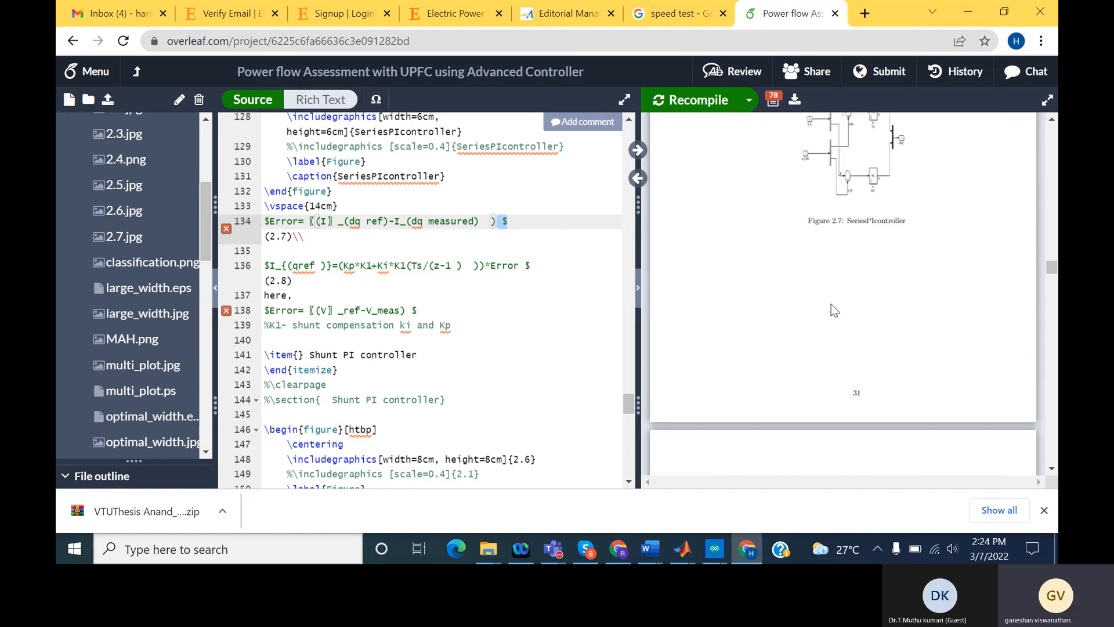
{"action": "scroll", "coordinate": [831, 309], "scroll_direction": "down", "scroll_amount": 3}
{"action": "scroll", "coordinate": [831, 309], "scroll_direction": "up", "scroll_amount": 8}
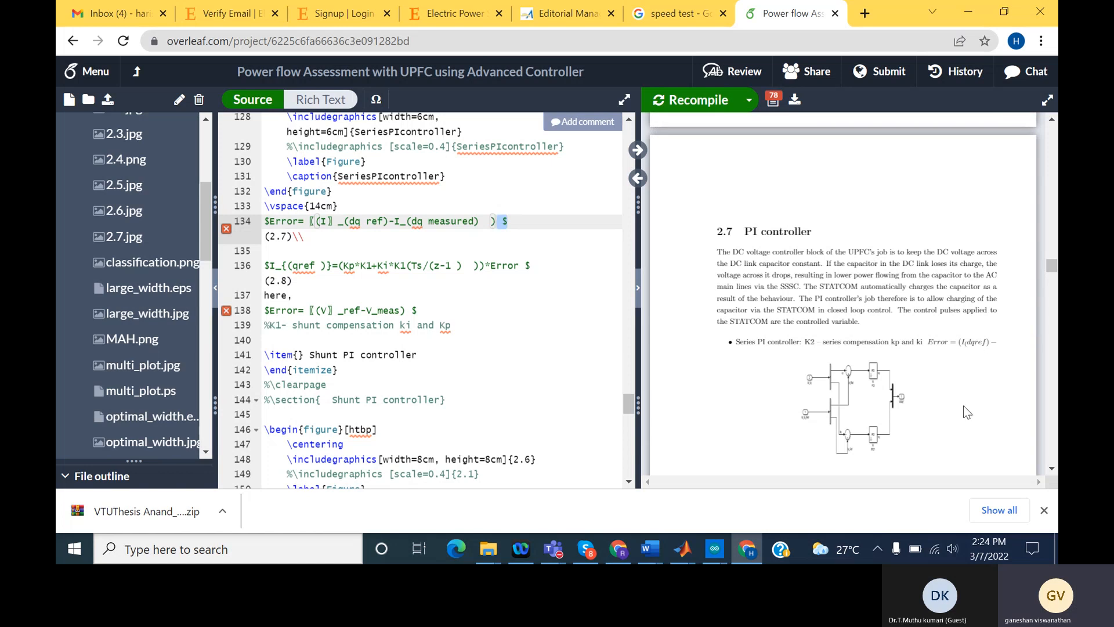
{"action": "scroll", "coordinate": [975, 348], "scroll_direction": "down", "scroll_amount": 5}
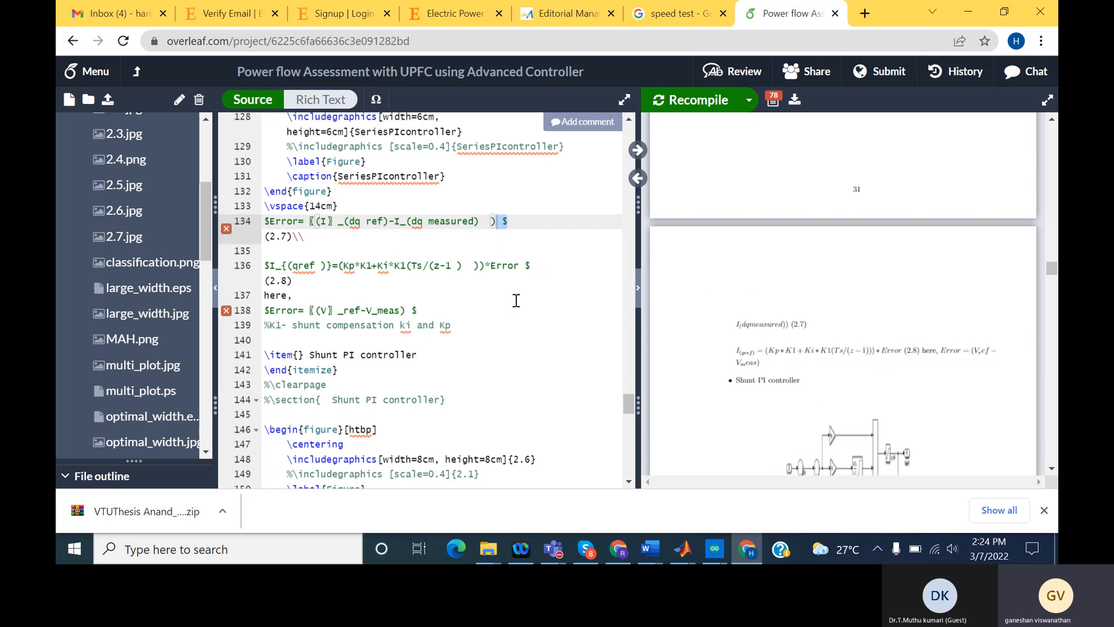
Step: Insert an equation environment on a new line below \vspace{14cm}, before equation (2.7) in the source
{"action": "left_click", "coordinate": [352, 207]}
{"action": "key", "text": "Return"}
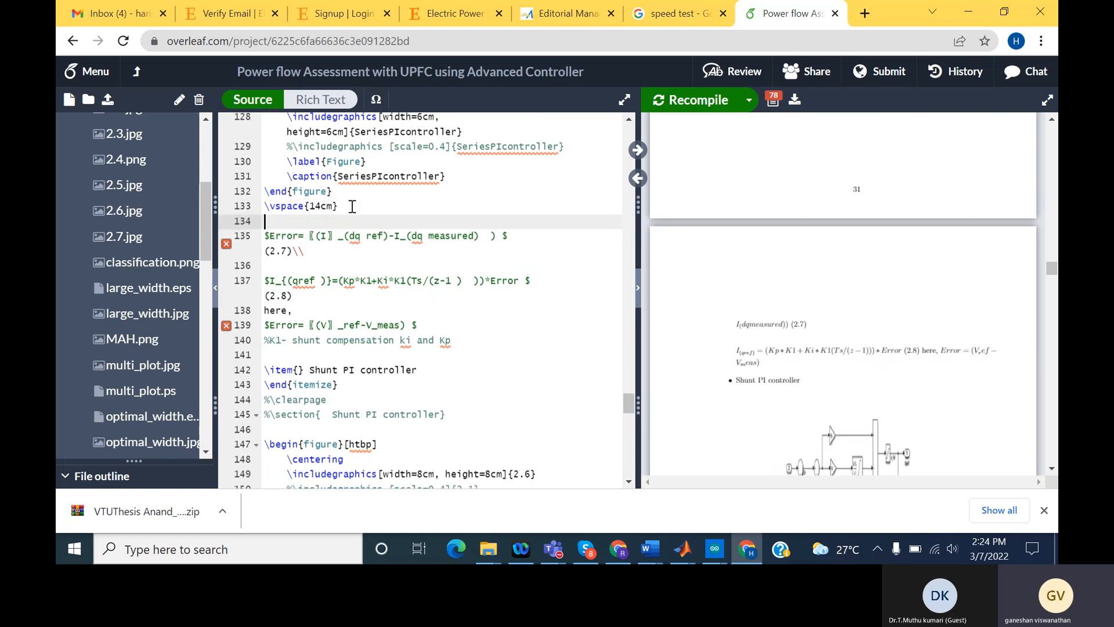
{"action": "type", "text": "BEG"}
{"action": "type", "text": "\\"}
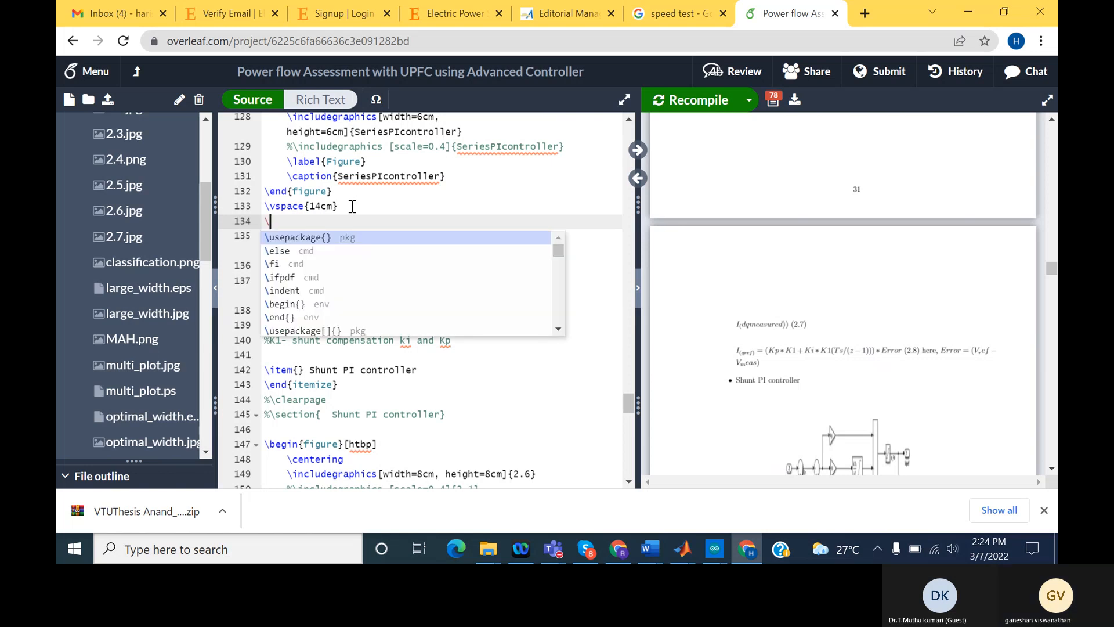
{"action": "type", "text": "begin"}
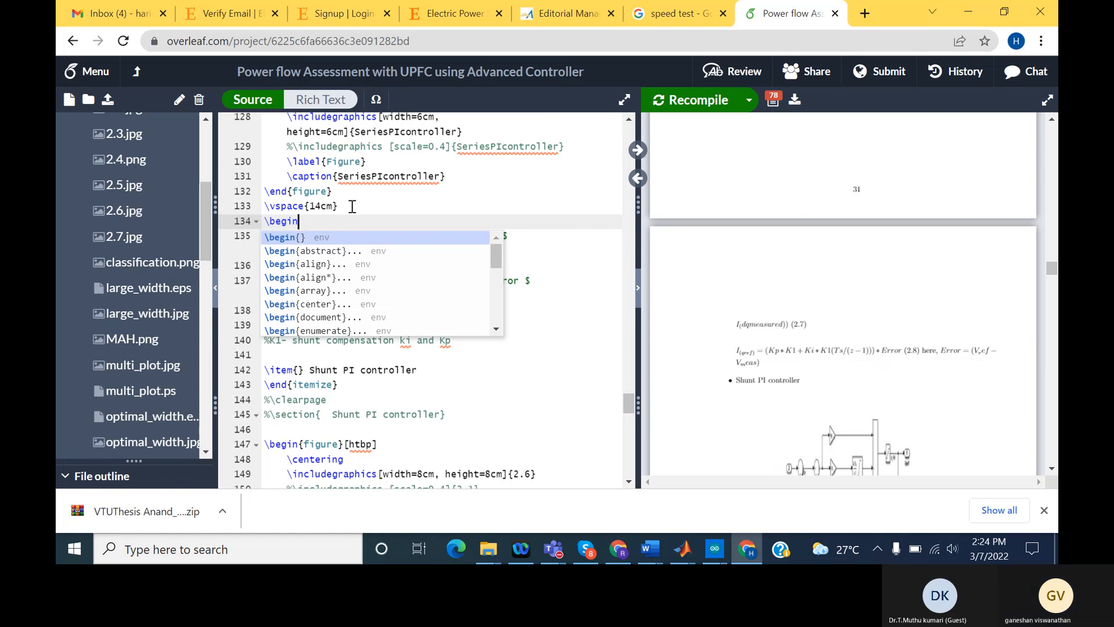
{"action": "type", "text": "{e"}
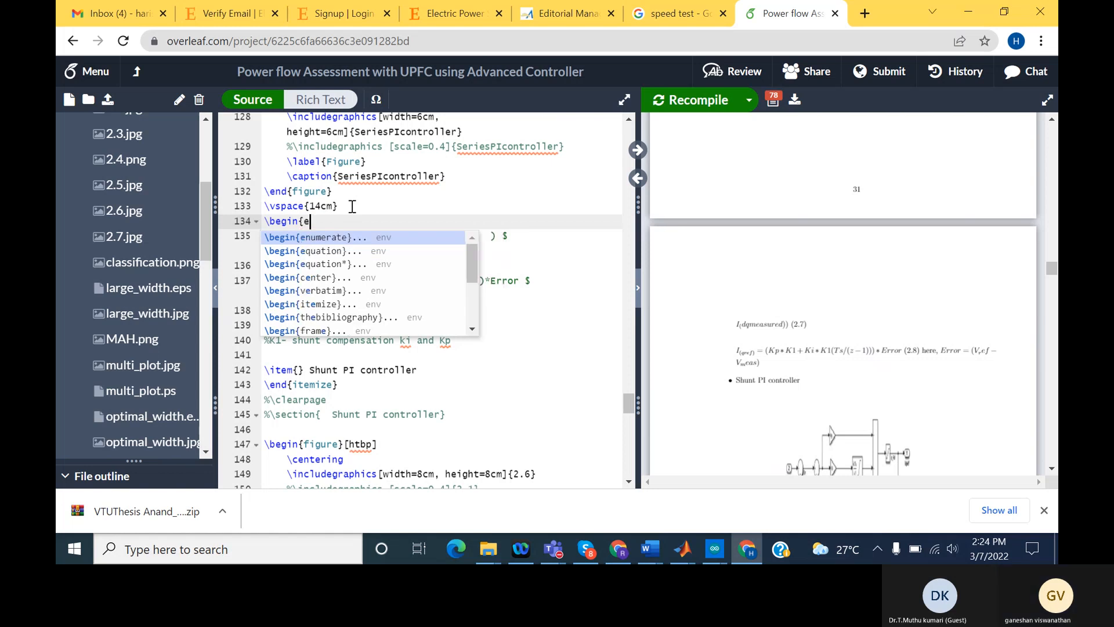
{"action": "left_click", "coordinate": [312, 255]}
Step: Move \end{equation} to a new line directly after the (2.8) label so the environment encloses equations (2.7) and (2.8)
{"action": "left_click_drag", "start_coordinate": [347, 251], "coordinate": [263, 250]}
{"action": "key", "text": "ctrl+x"}
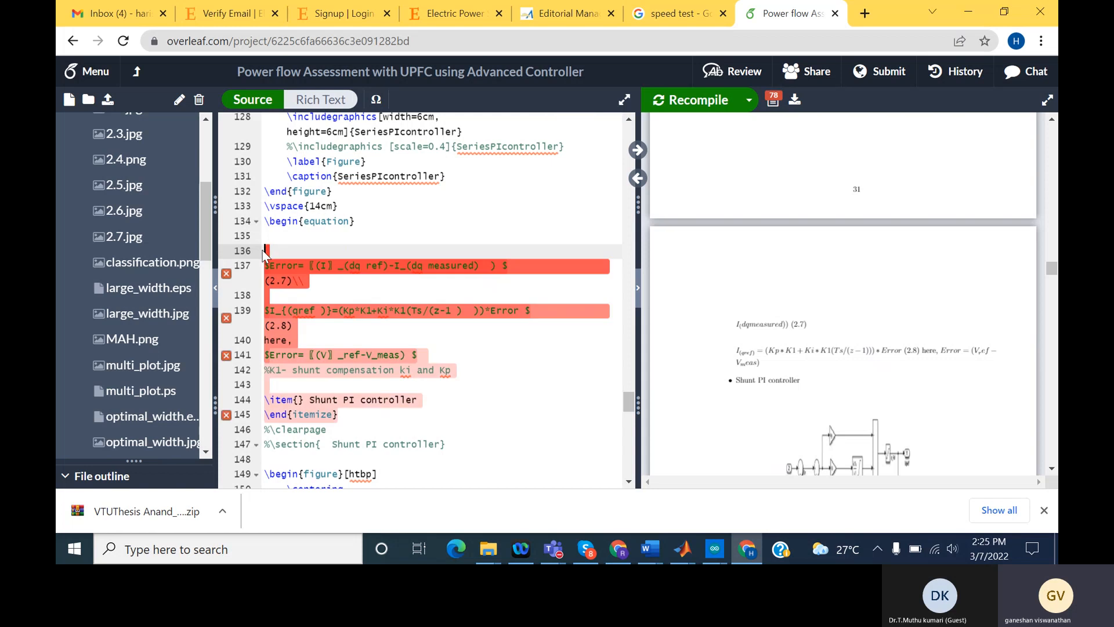
{"action": "left_click", "coordinate": [310, 326]}
{"action": "key", "text": "Return"}
{"action": "key", "text": "ctrl+v"}
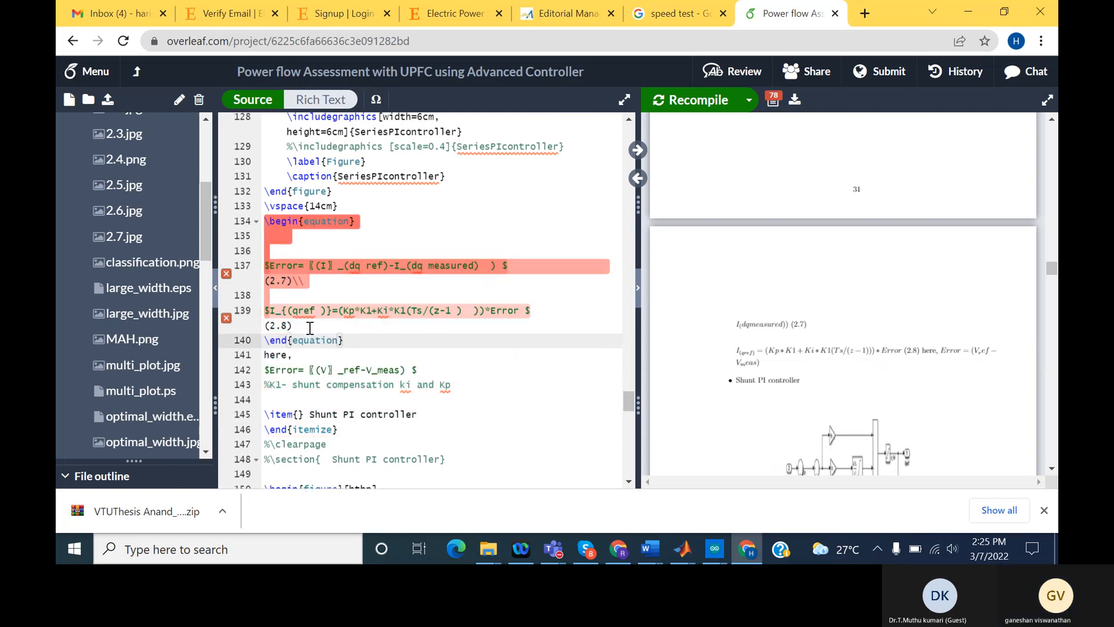
Step: Recompile the thesis and check how equations (2.7) and (2.8) render after the Series PI controller figure
{"action": "left_click", "coordinate": [696, 96]}
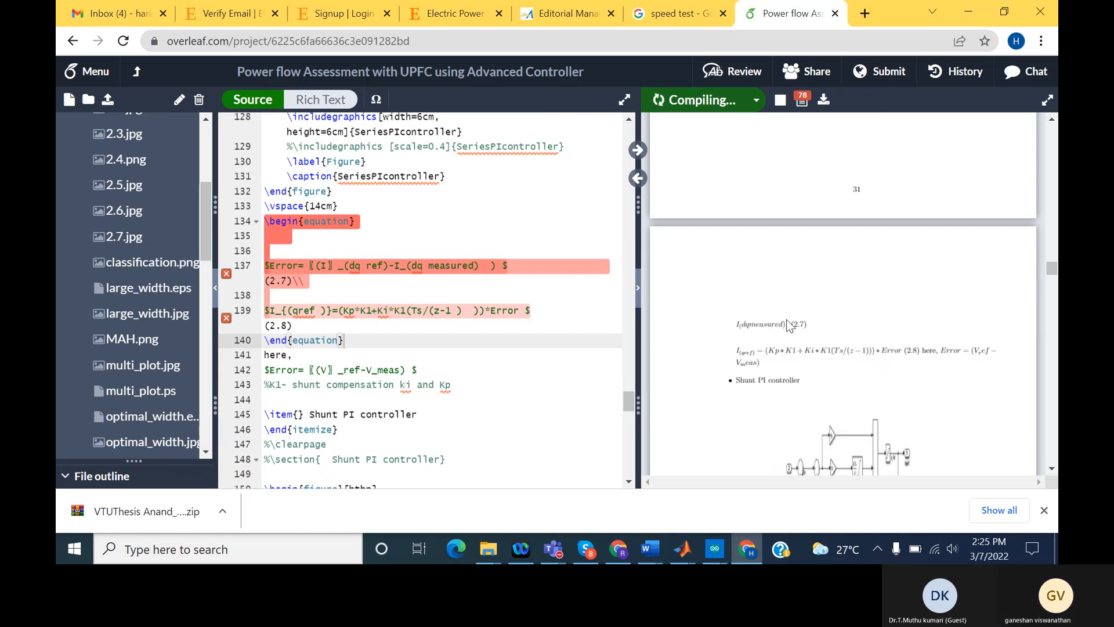
{"action": "scroll", "coordinate": [785, 319], "scroll_direction": "up", "scroll_amount": 5}
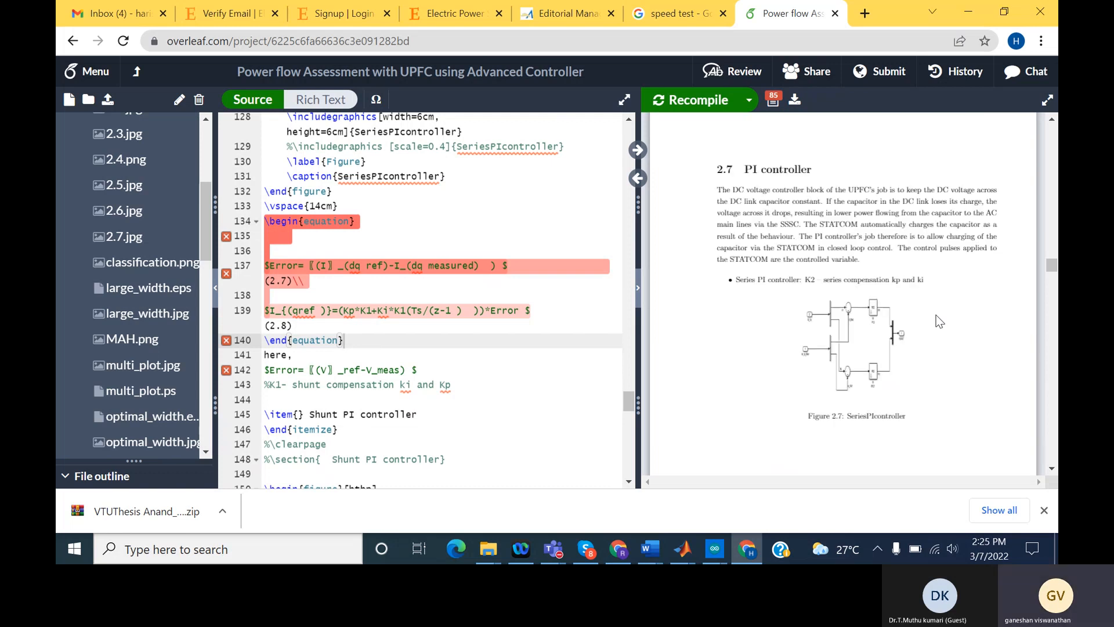
{"action": "scroll", "coordinate": [899, 285], "scroll_direction": "down", "scroll_amount": 10}
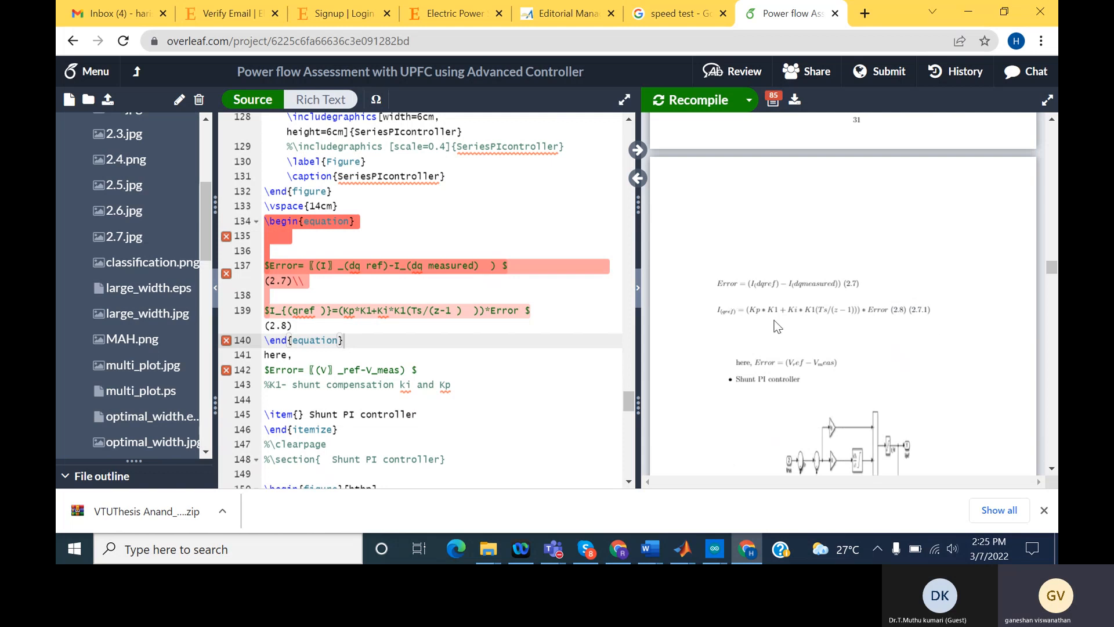
Step: Look through the remaining source down to its end, the Chapter1Figs file list, and the compiled Shunt PI controller page
{"action": "scroll", "coordinate": [434, 305], "scroll_direction": "down", "scroll_amount": 6}
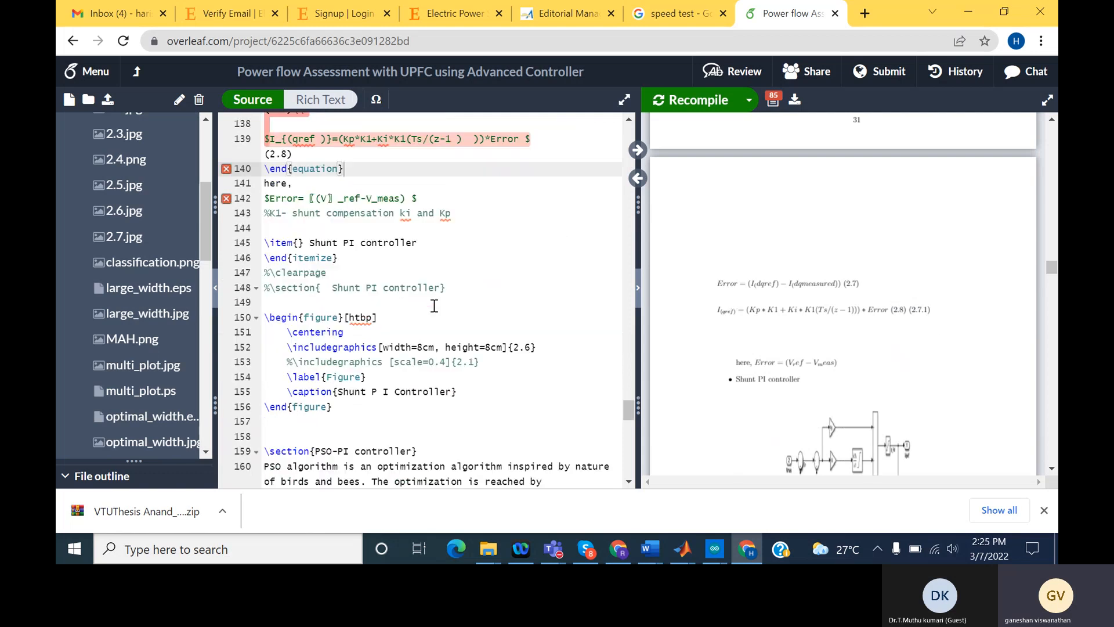
{"action": "scroll", "coordinate": [434, 305], "scroll_direction": "down", "scroll_amount": 4}
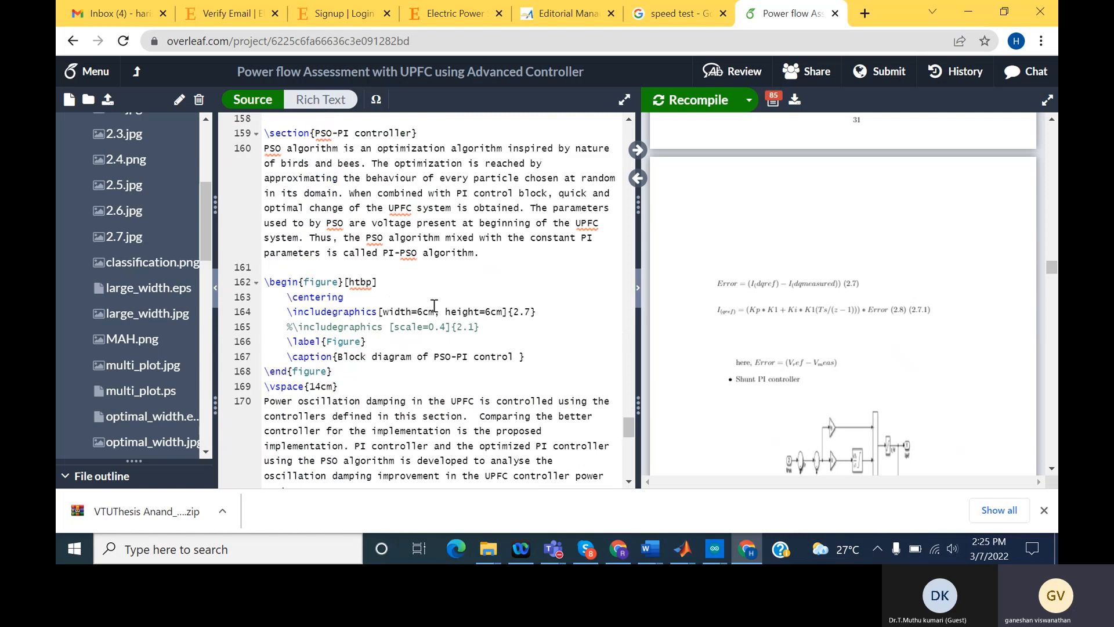
{"action": "scroll", "coordinate": [434, 305], "scroll_direction": "down", "scroll_amount": 10}
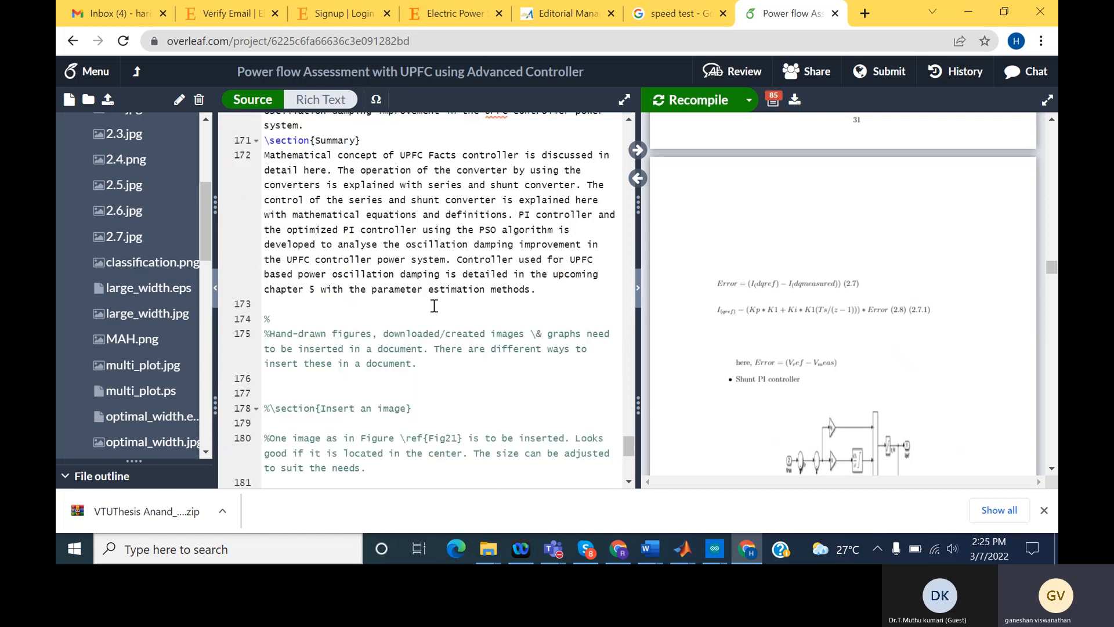
{"action": "scroll", "coordinate": [434, 305], "scroll_direction": "down", "scroll_amount": 5}
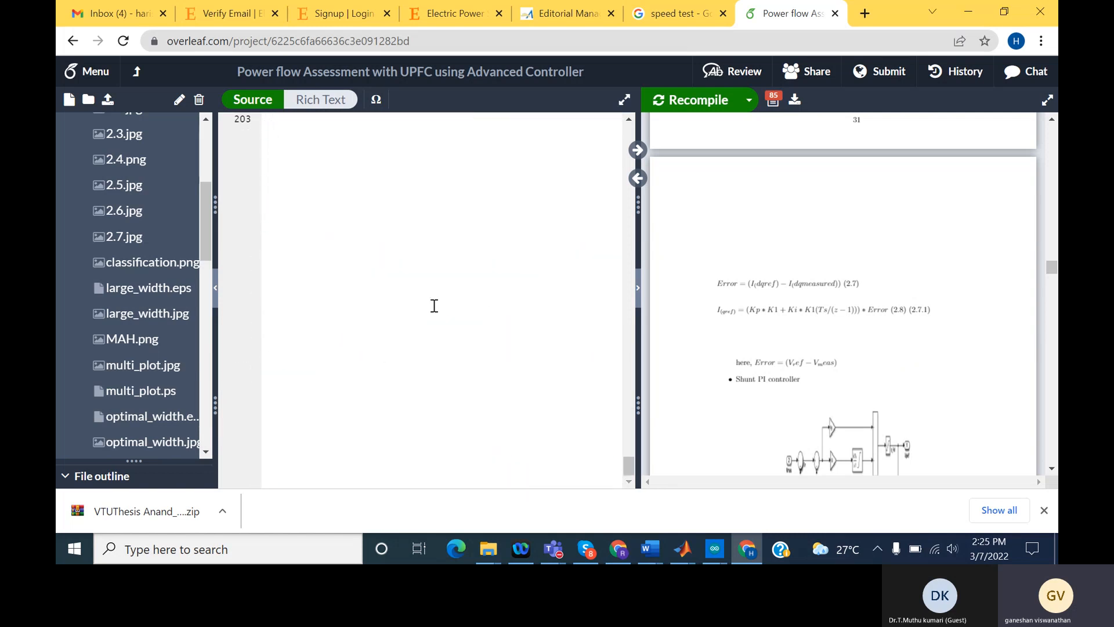
{"action": "scroll", "coordinate": [142, 342], "scroll_direction": "down", "scroll_amount": 5}
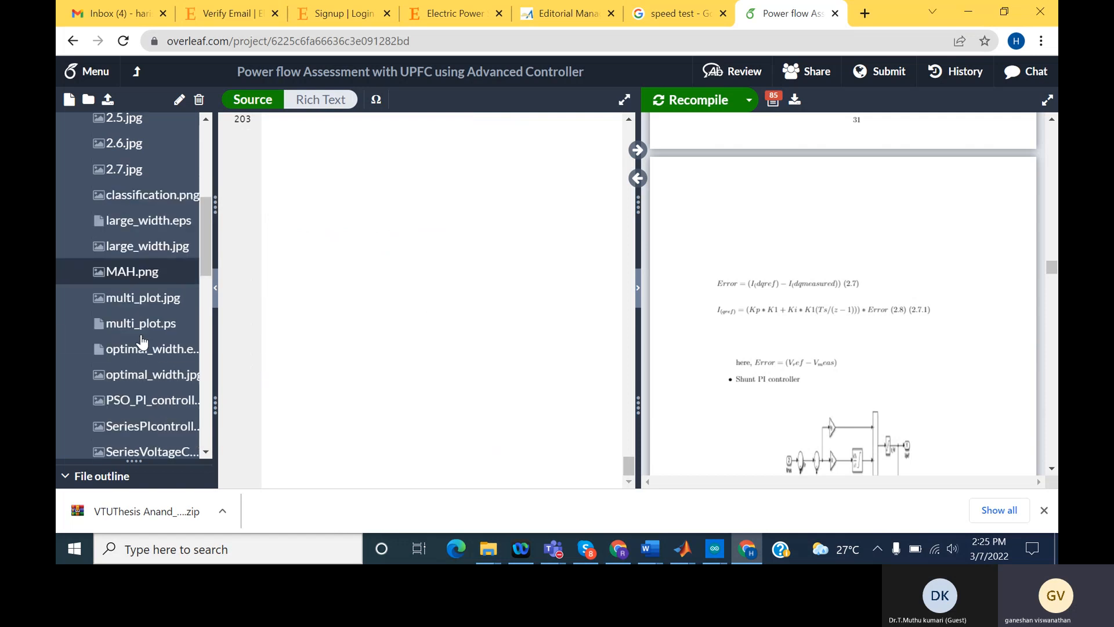
{"action": "scroll", "coordinate": [142, 343], "scroll_direction": "down", "scroll_amount": 2}
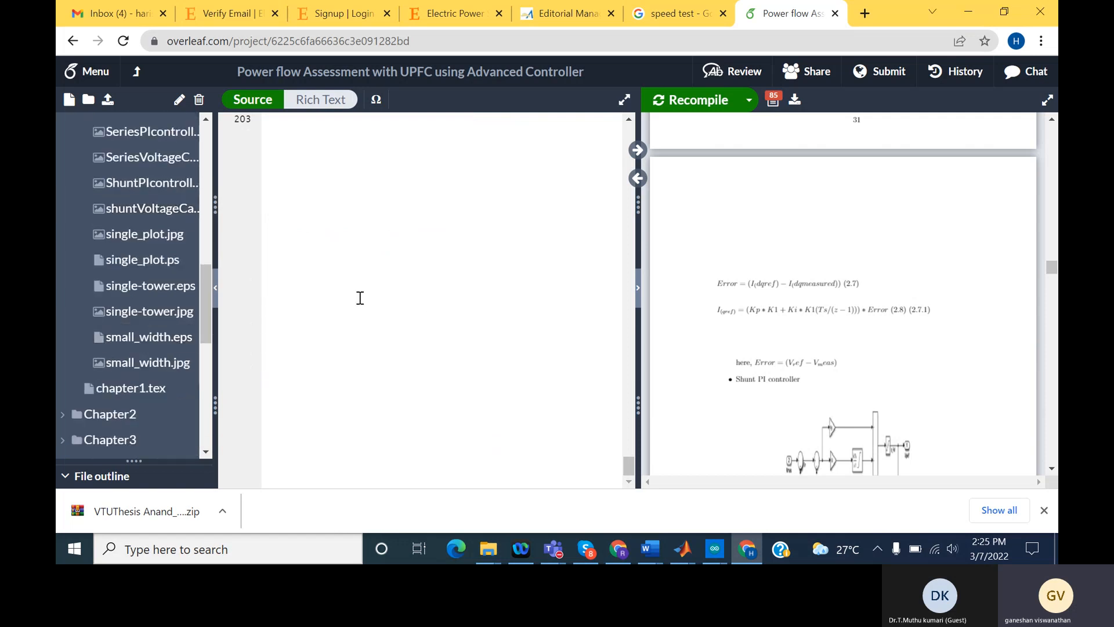
{"action": "scroll", "coordinate": [370, 306], "scroll_direction": "up", "scroll_amount": 8}
{"action": "scroll", "coordinate": [868, 405], "scroll_direction": "down", "scroll_amount": 4}
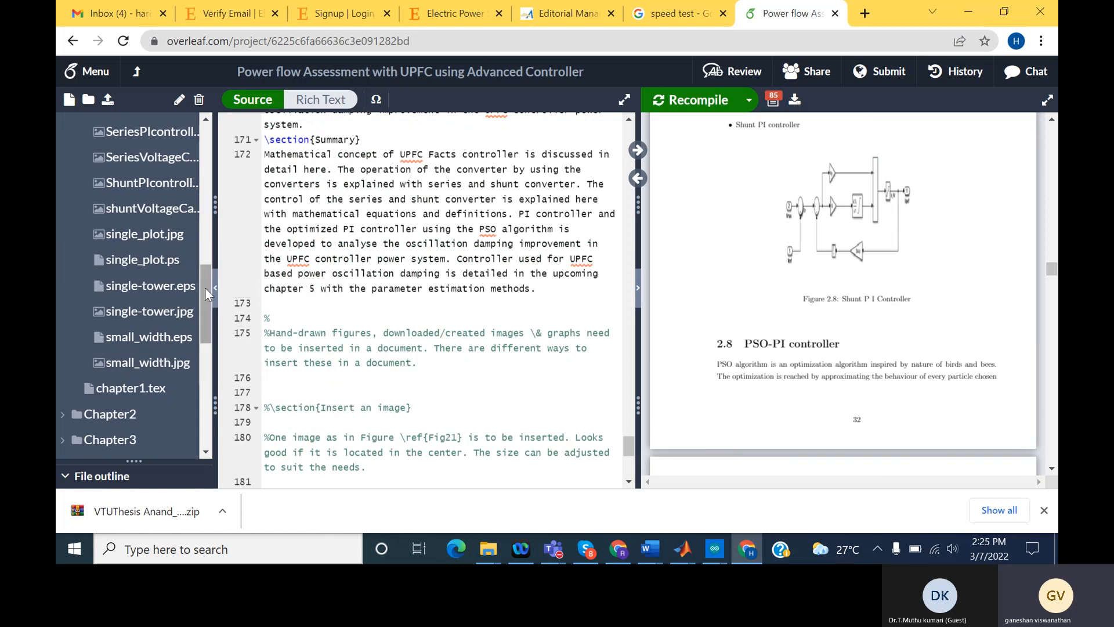
Step: Collapse the Chapter1Figs folder and expand the Chapter2 folder in the project files
{"action": "left_click_drag", "start_coordinate": [204, 287], "coordinate": [211, 179]}
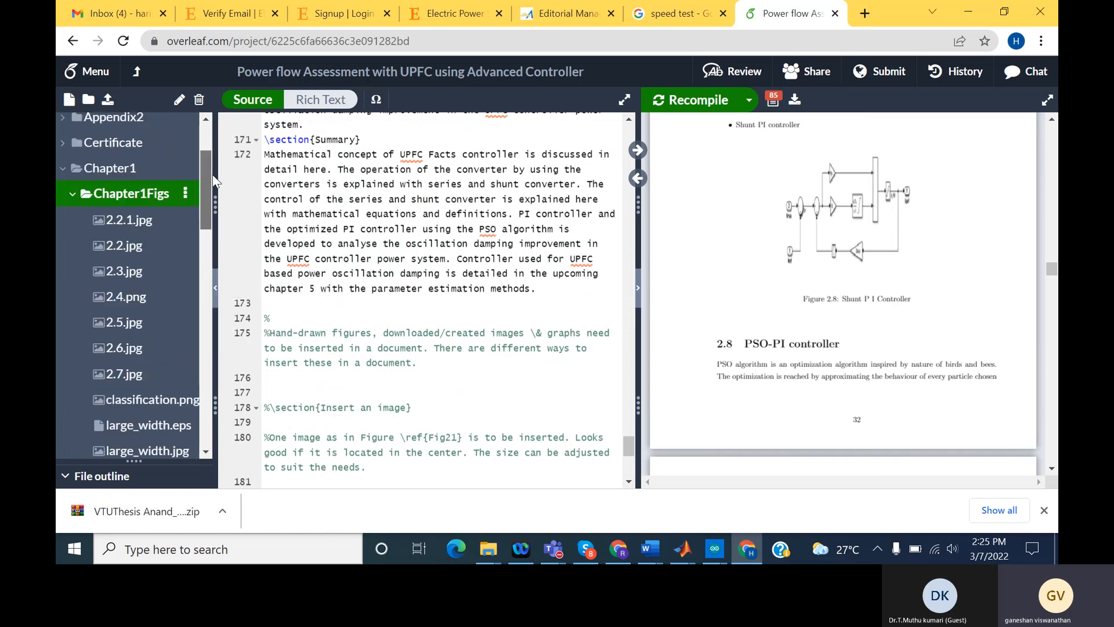
{"action": "left_click", "coordinate": [72, 197]}
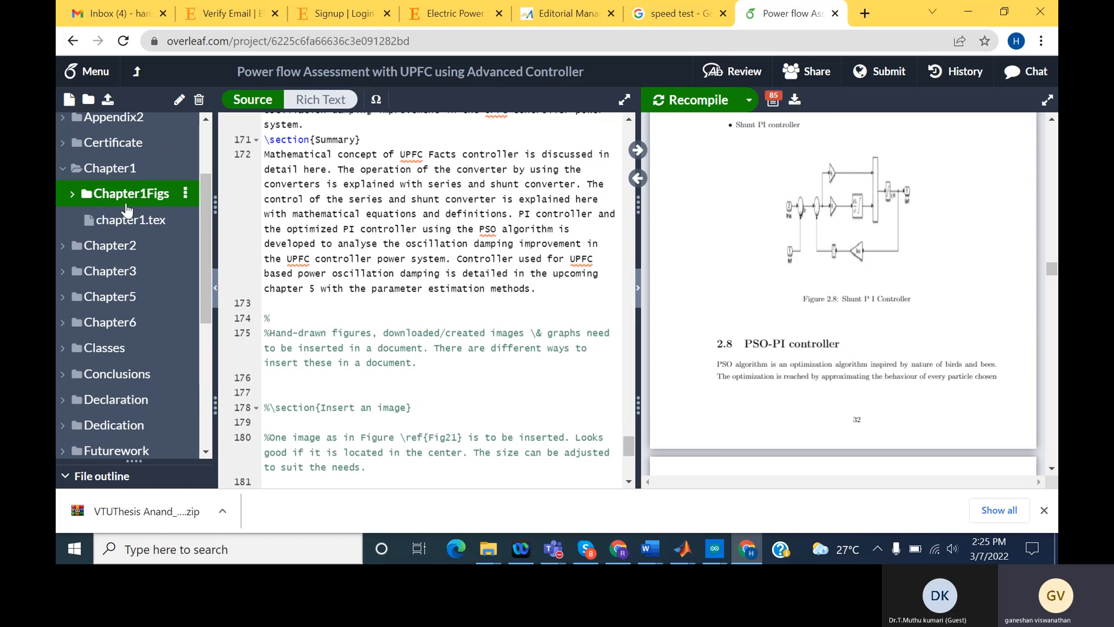
{"action": "left_click", "coordinate": [63, 247]}
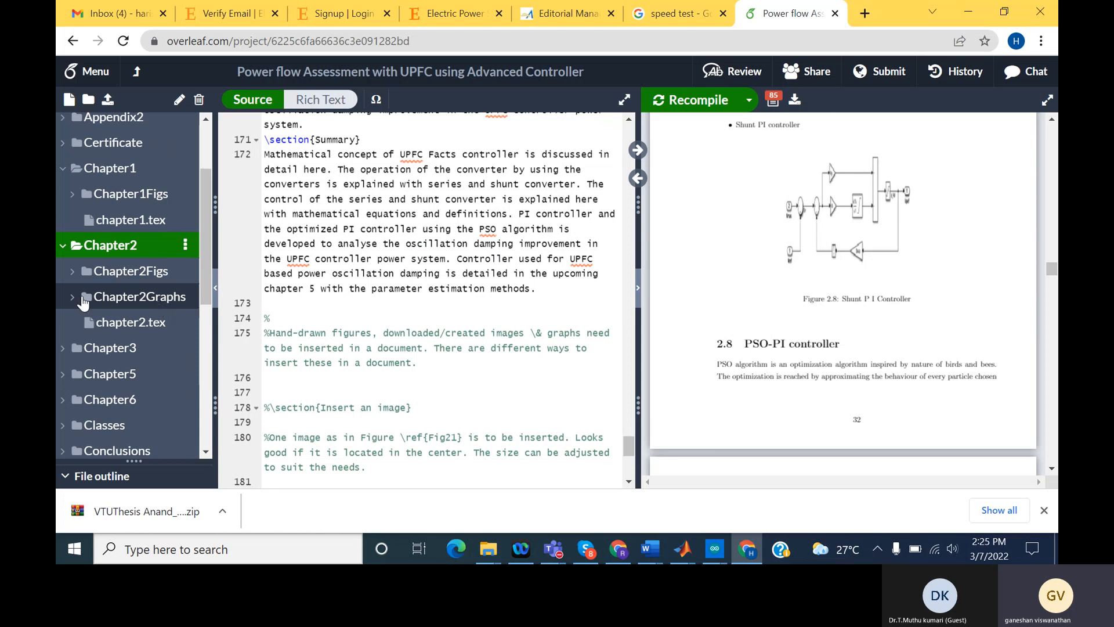
Step: Examine the PSO-PI control figure code and Summary section in the source, and browse the image files inside the Chapter2Figs folder
{"action": "scroll", "coordinate": [471, 319], "scroll_direction": "up", "scroll_amount": 2}
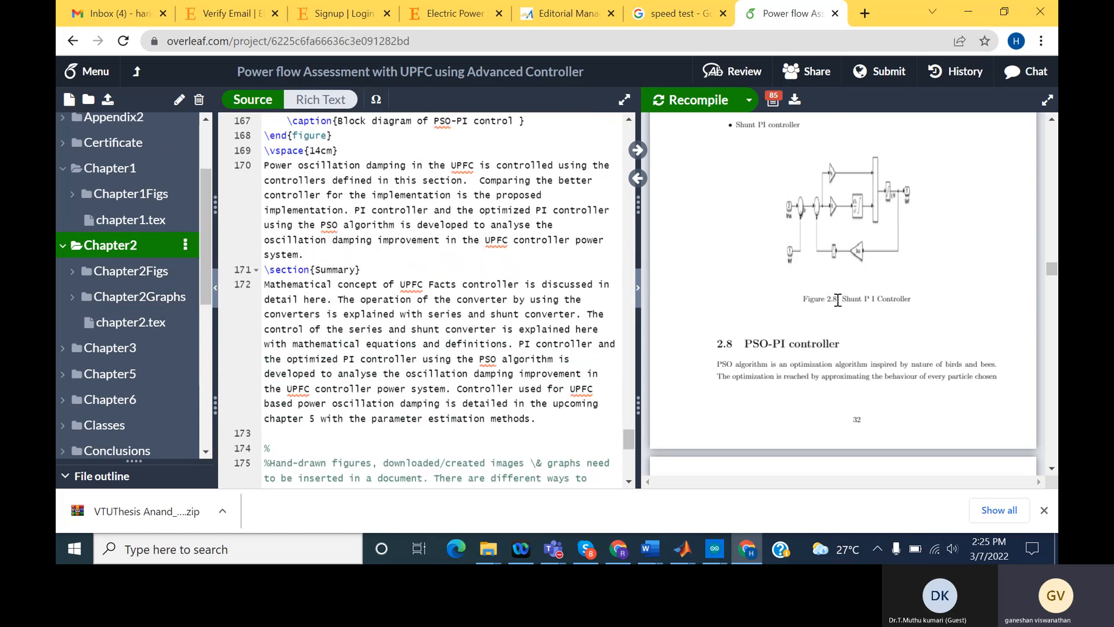
{"action": "scroll", "coordinate": [577, 303], "scroll_direction": "up", "scroll_amount": 3}
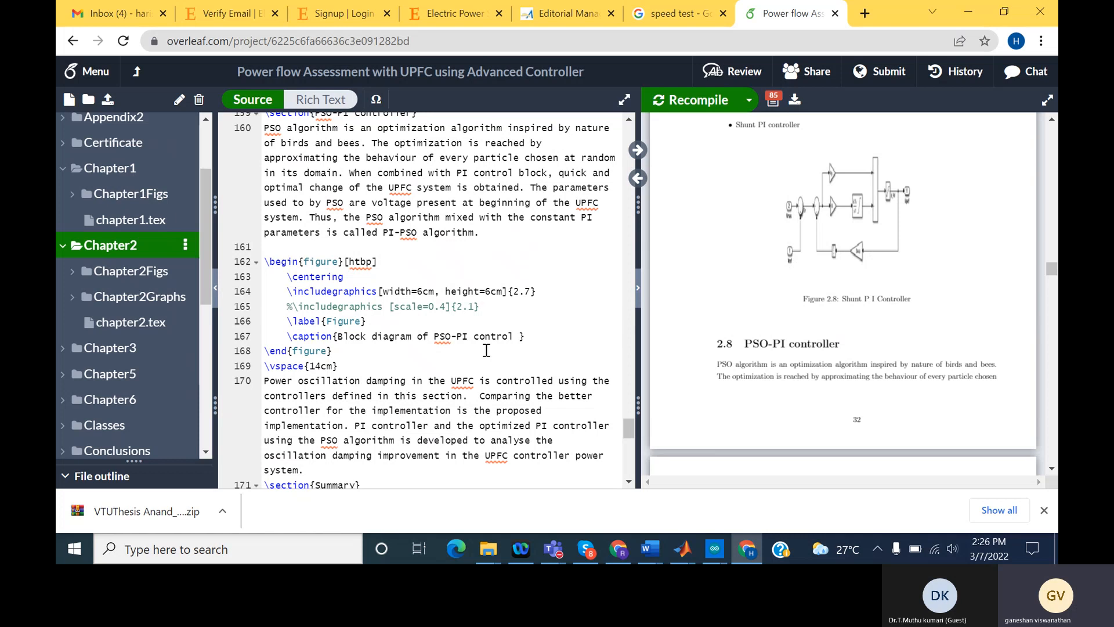
{"action": "left_click", "coordinate": [372, 264]}
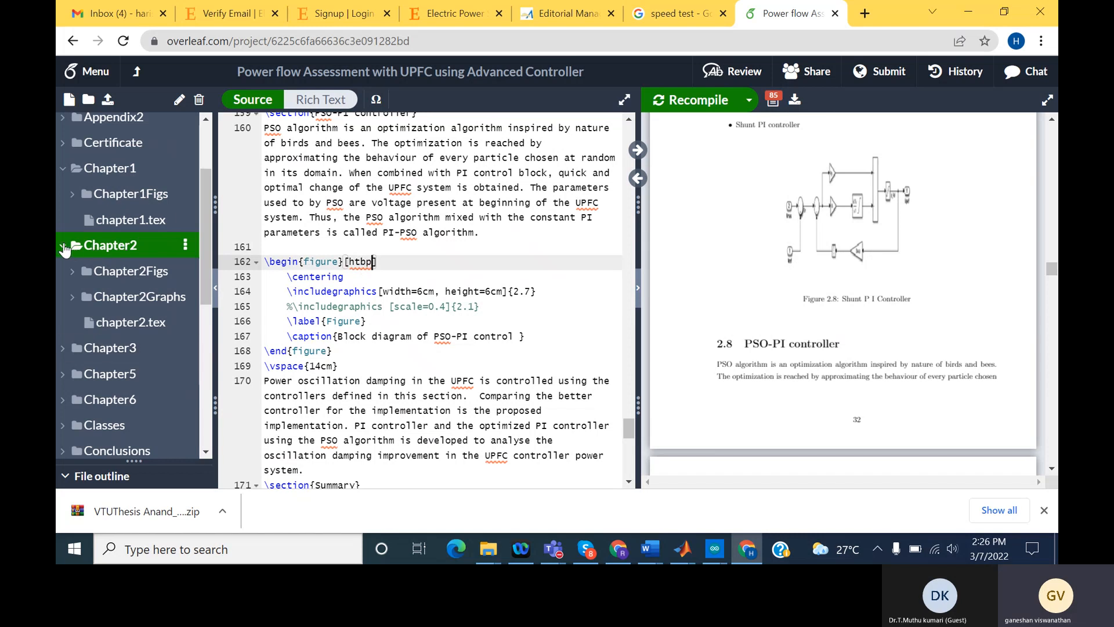
{"action": "left_click", "coordinate": [74, 272]}
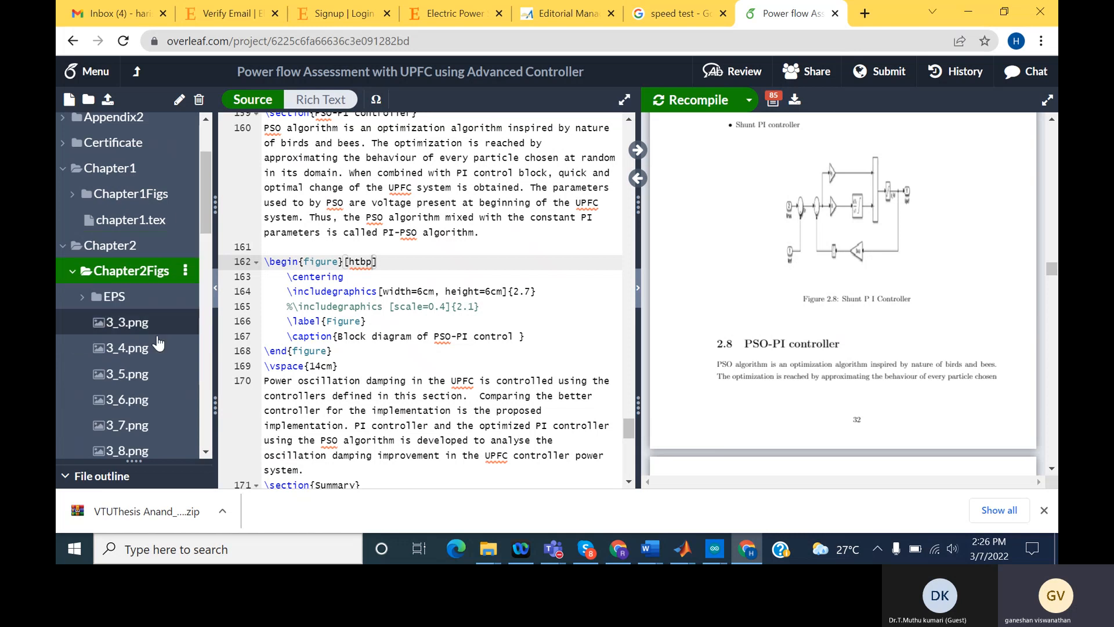
{"action": "scroll", "coordinate": [159, 343], "scroll_direction": "down", "scroll_amount": 5}
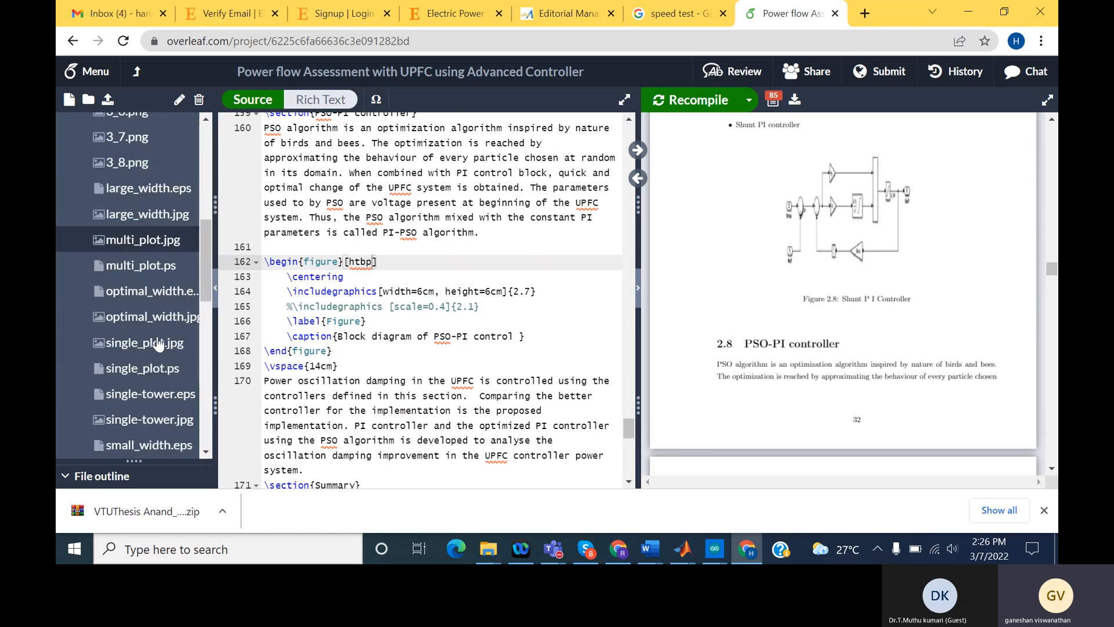
{"action": "scroll", "coordinate": [158, 344], "scroll_direction": "down", "scroll_amount": 3}
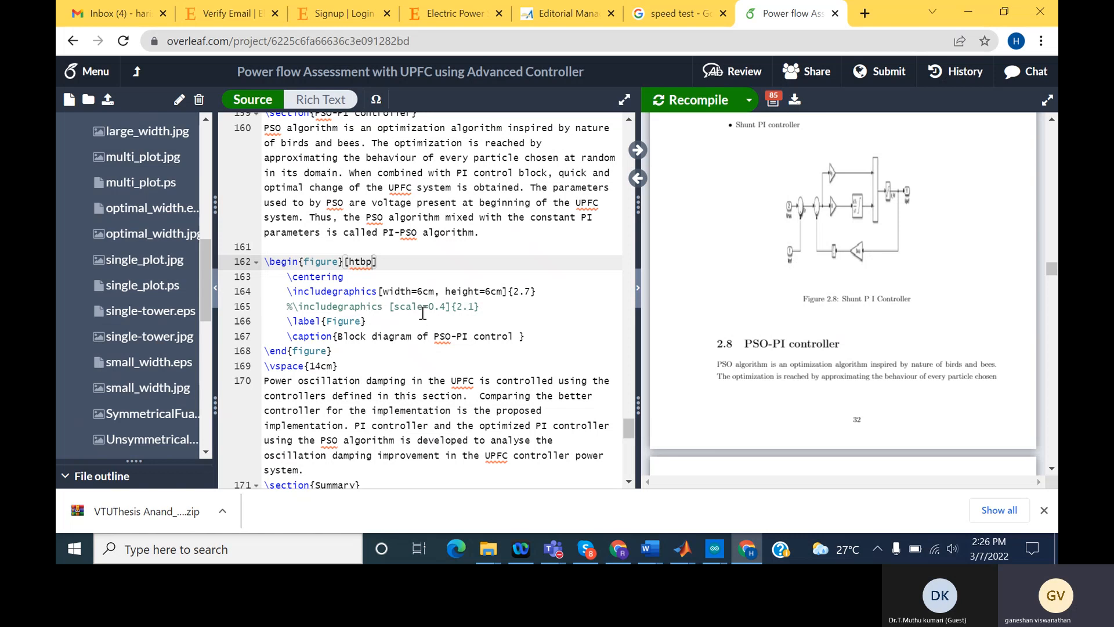
{"action": "scroll", "coordinate": [484, 342], "scroll_direction": "down", "scroll_amount": 2}
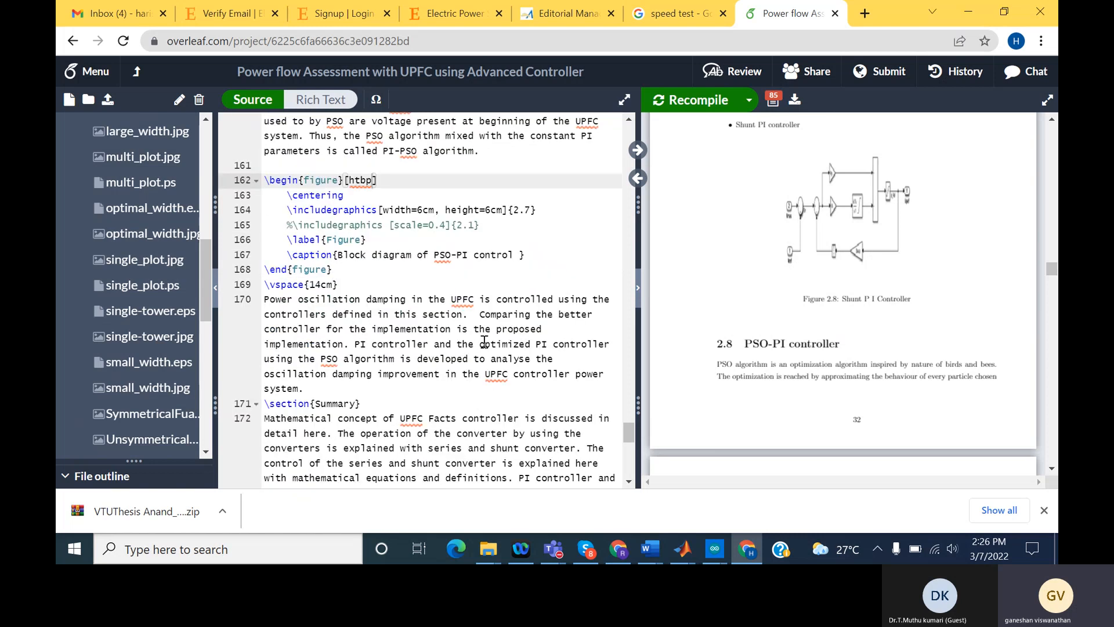
{"action": "scroll", "coordinate": [485, 342], "scroll_direction": "down", "scroll_amount": 3}
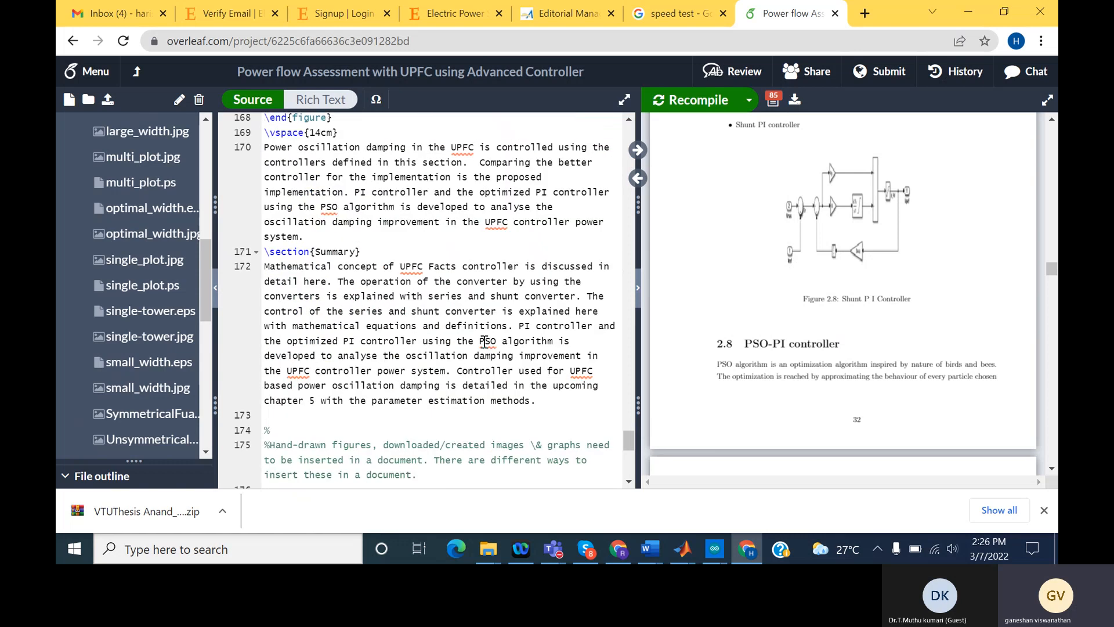
{"action": "scroll", "coordinate": [485, 342], "scroll_direction": "down", "scroll_amount": 3}
{"action": "scroll", "coordinate": [484, 343], "scroll_direction": "up", "scroll_amount": 4}
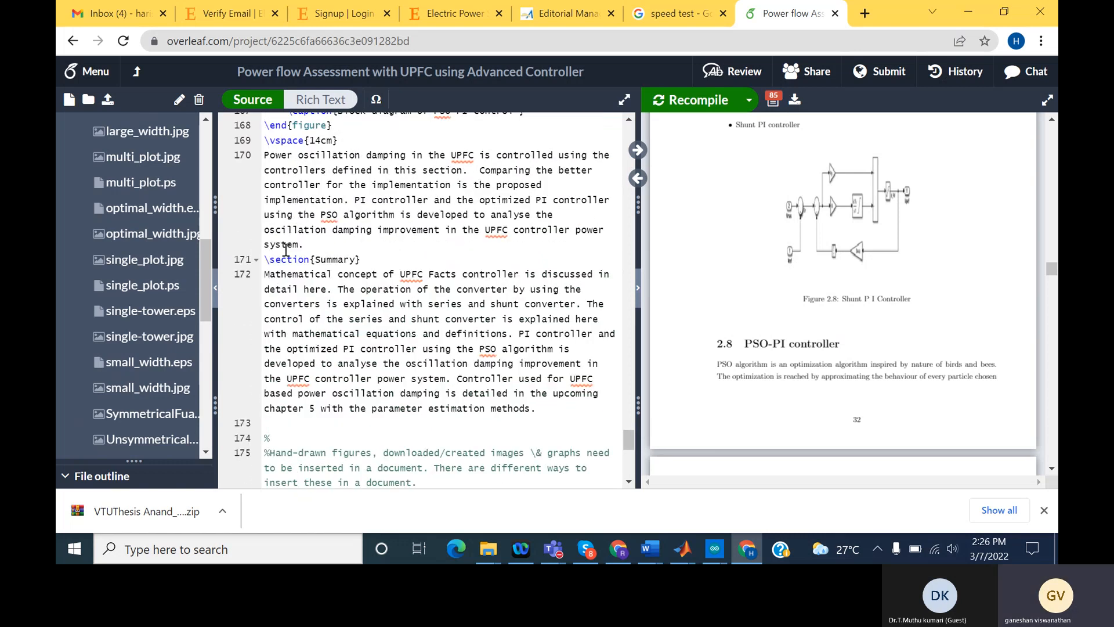
{"action": "scroll", "coordinate": [385, 323], "scroll_direction": "down", "scroll_amount": 10}
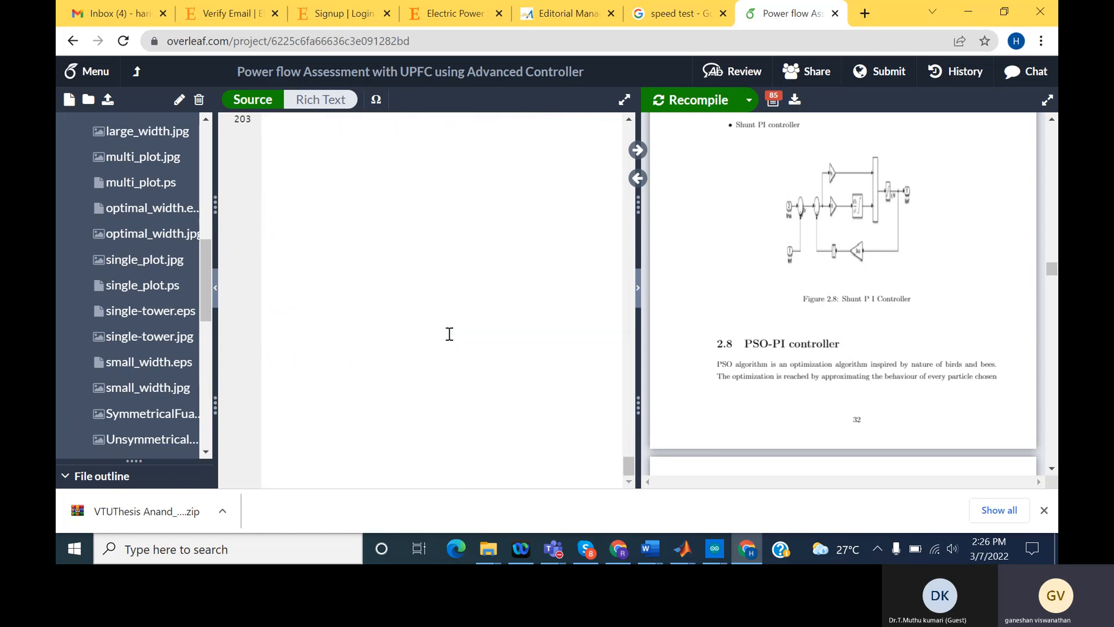
Step: Download the compiled thesis as a PDF, open the downloaded file and look through its declaration and abstract pages
{"action": "left_click", "coordinate": [795, 101]}
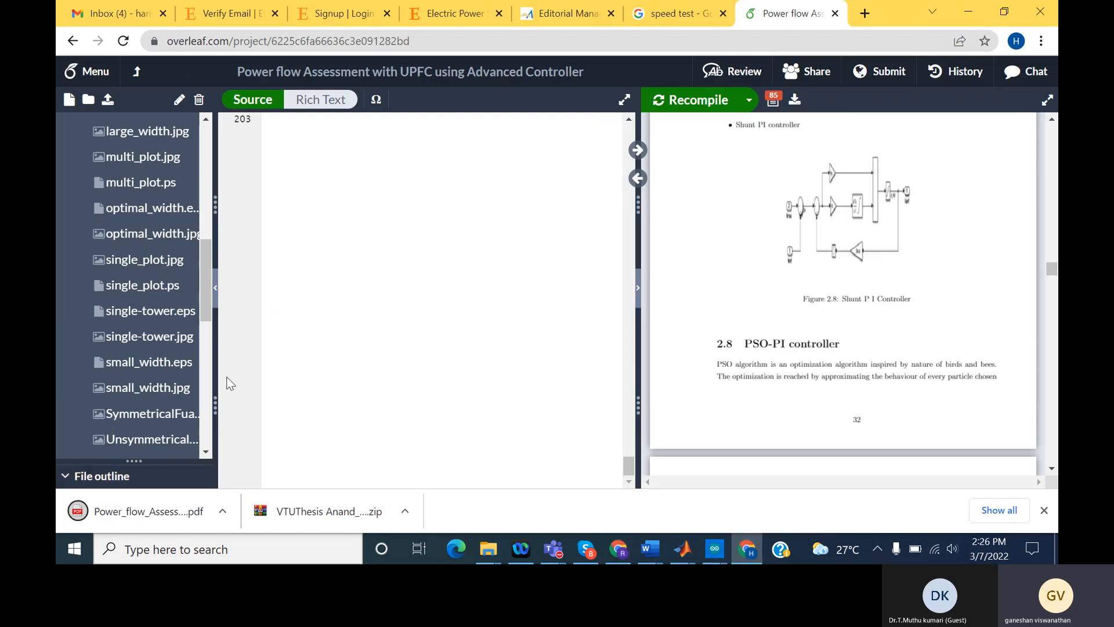
{"action": "left_click", "coordinate": [152, 519]}
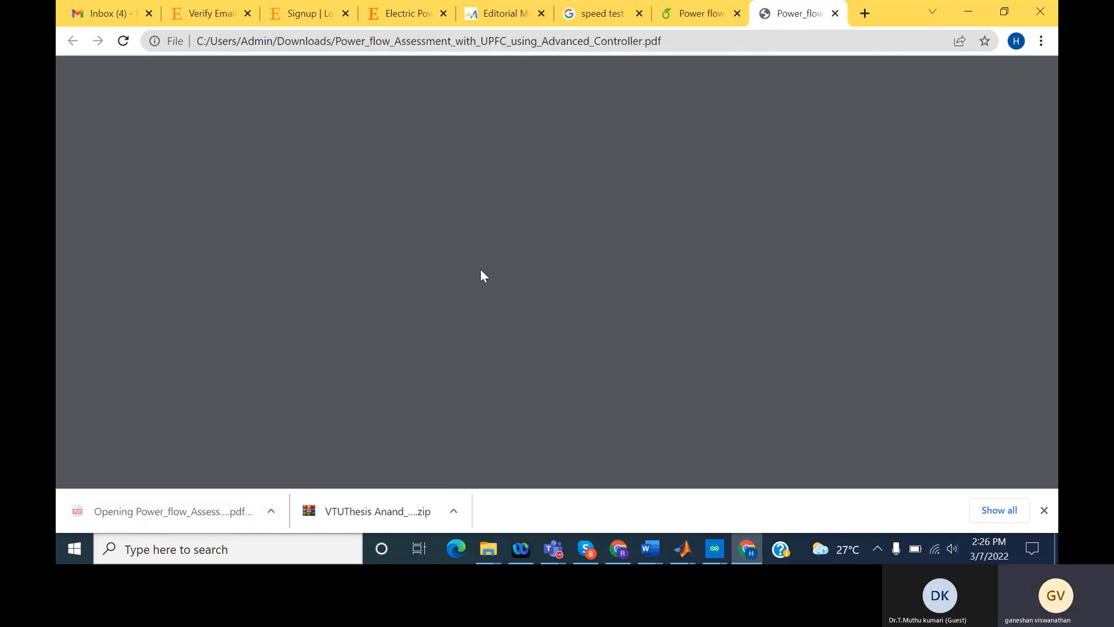
{"action": "scroll", "coordinate": [580, 328], "scroll_direction": "down", "scroll_amount": 20}
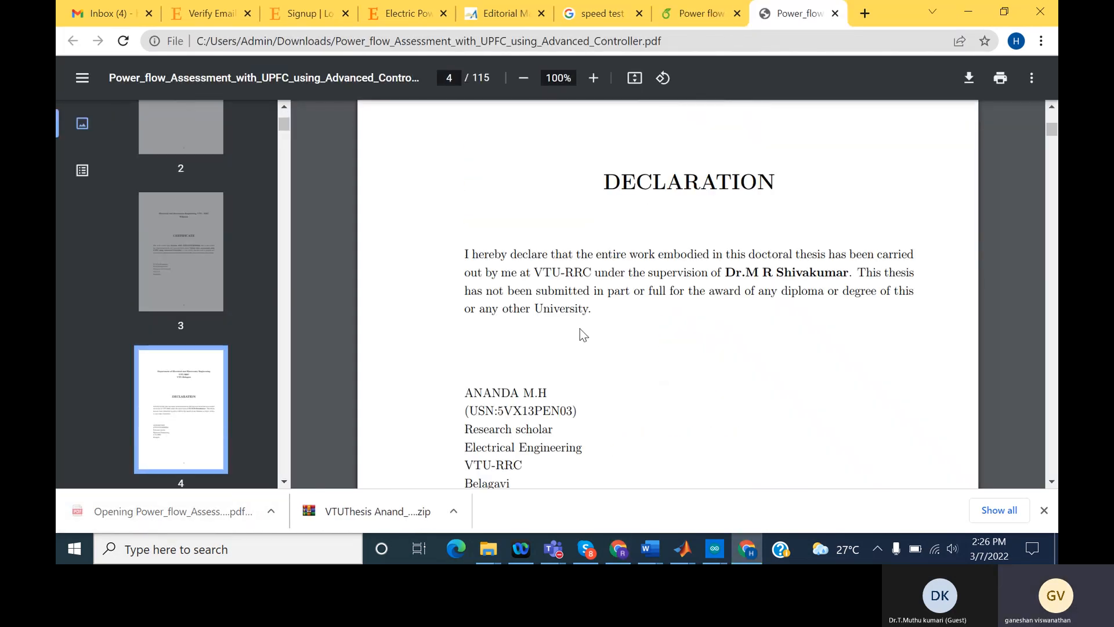
{"action": "scroll", "coordinate": [580, 329], "scroll_direction": "down", "scroll_amount": 20}
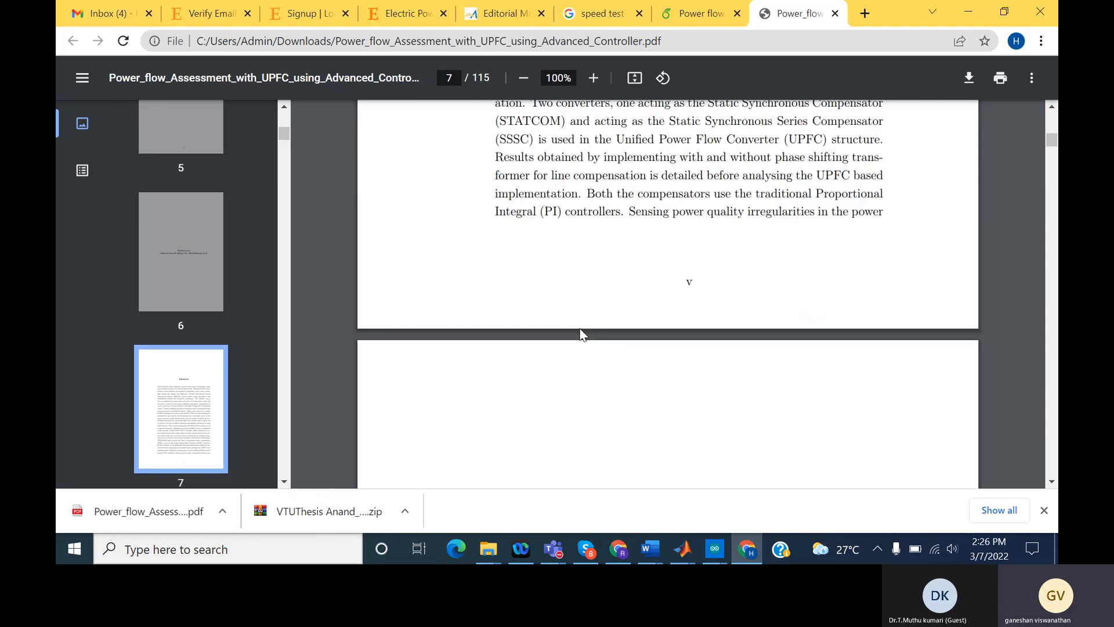
Step: Review pages 21 and 28 of the thesis PDF, including the Introduction to FACTS Controllers section, and browse the thumbnails of the contents pages
{"action": "scroll", "coordinate": [207, 370], "scroll_direction": "down", "scroll_amount": 20}
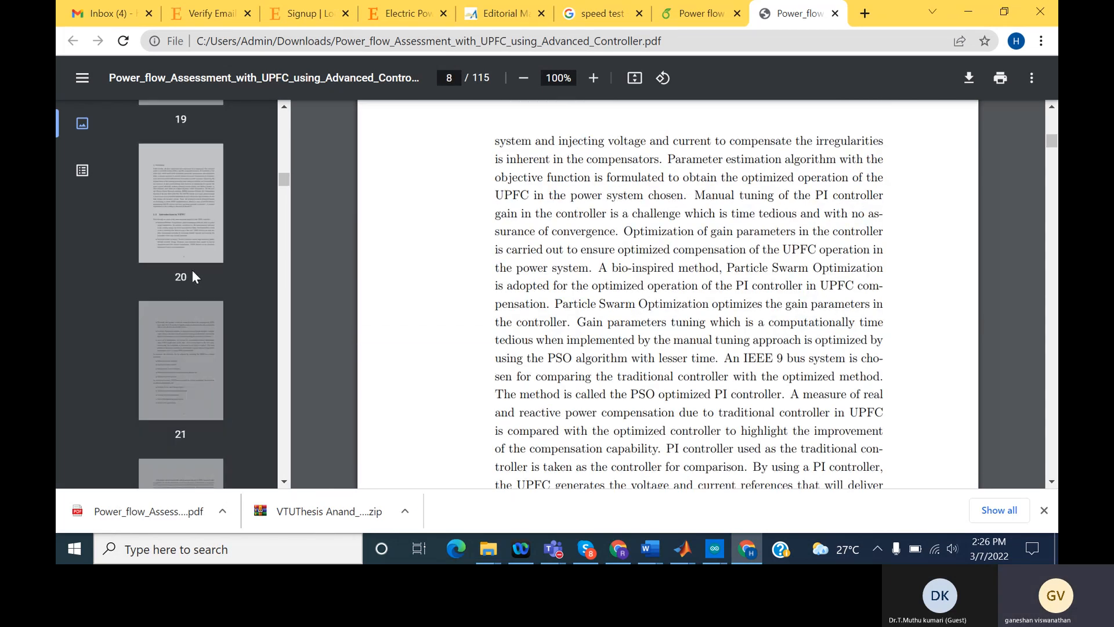
{"action": "left_click", "coordinate": [186, 339]}
{"action": "scroll", "coordinate": [184, 363], "scroll_direction": "down", "scroll_amount": 15}
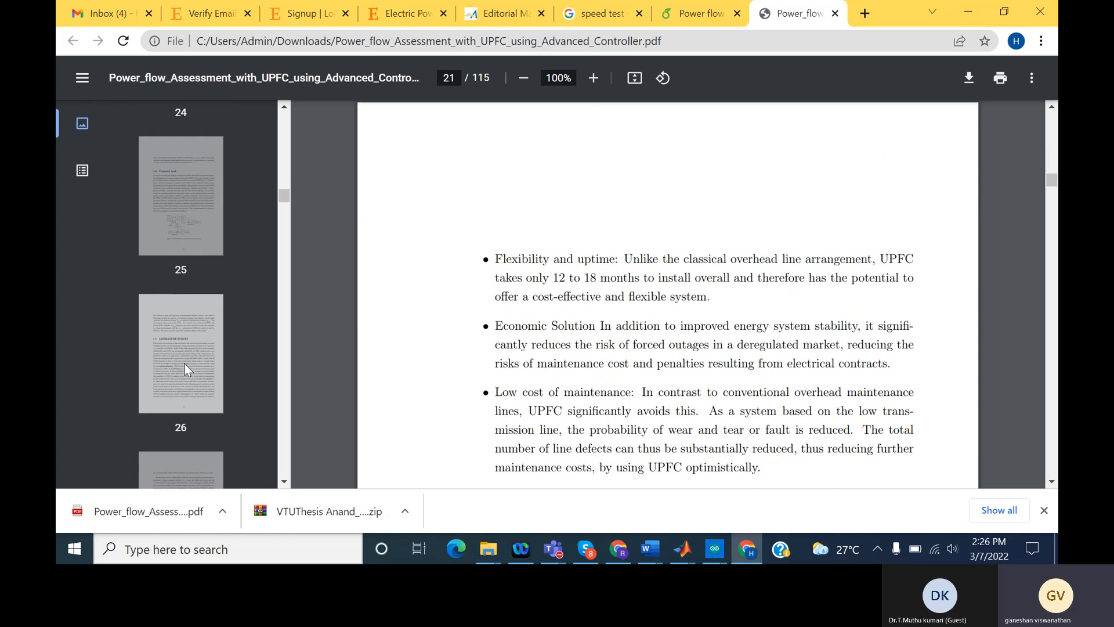
{"action": "left_click", "coordinate": [169, 148]}
{"action": "left_click", "coordinate": [184, 321]}
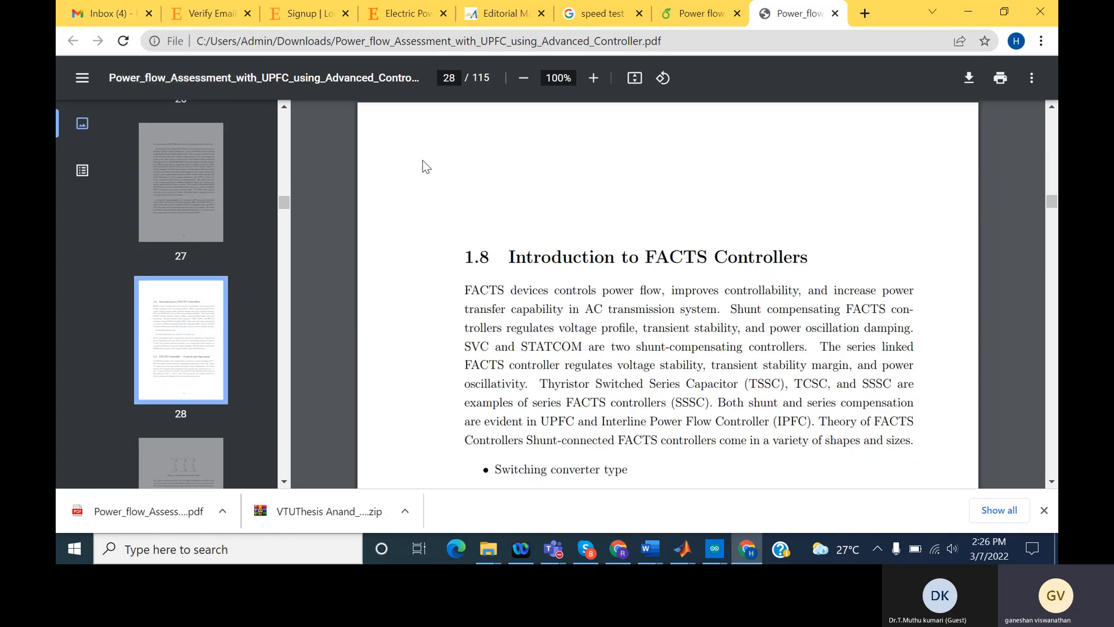
{"action": "scroll", "coordinate": [190, 261], "scroll_direction": "up", "scroll_amount": 20}
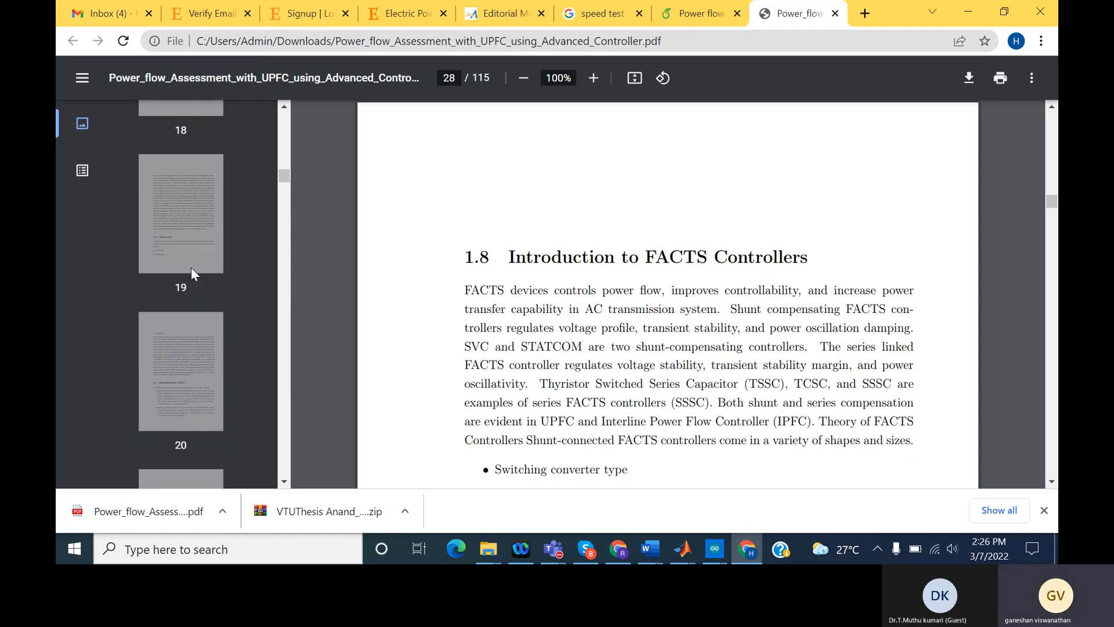
{"action": "scroll", "coordinate": [193, 274], "scroll_direction": "up", "scroll_amount": 3}
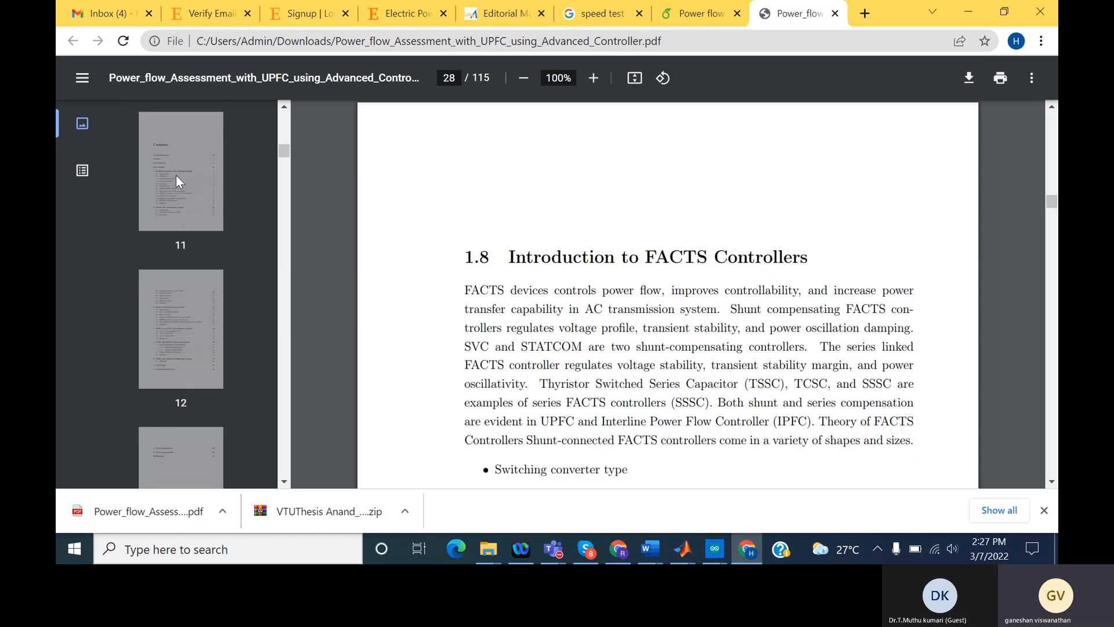
{"action": "scroll", "coordinate": [843, 310], "scroll_direction": "down", "scroll_amount": 12}
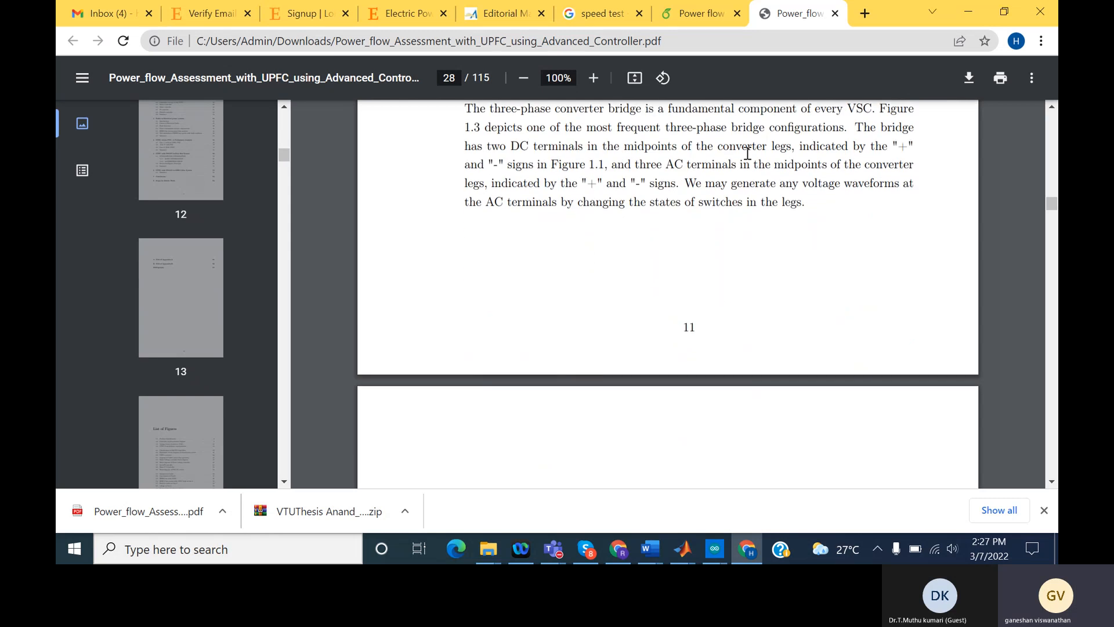
Step: Return to the Overleaf project and check its PDF download option and the compiled PSO-PI controller section
{"action": "left_click", "coordinate": [704, 13]}
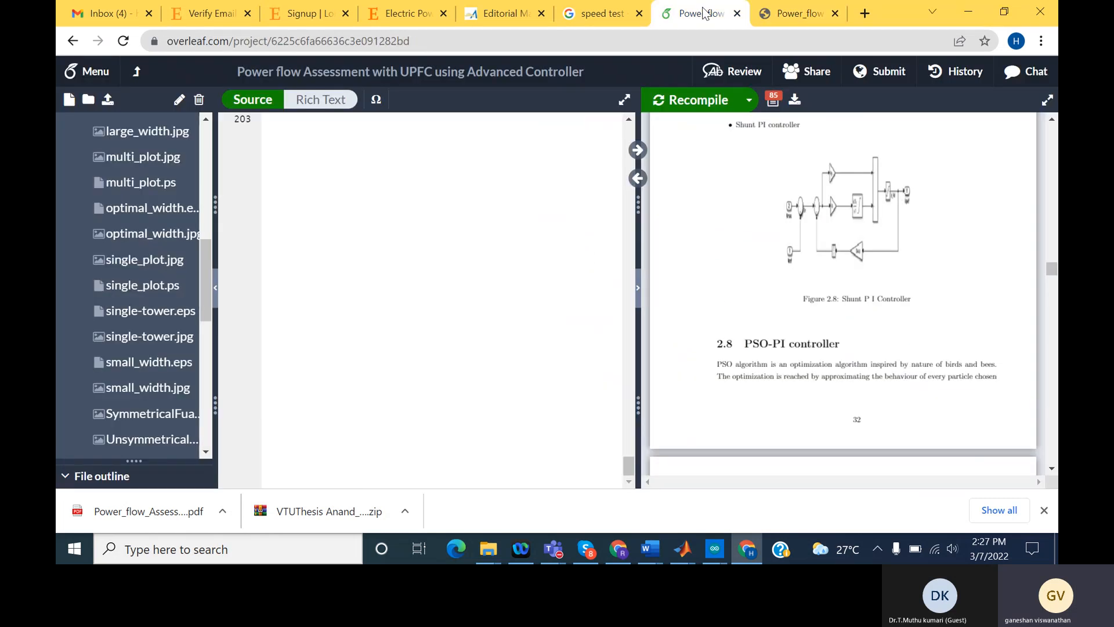
{"action": "left_click", "coordinate": [796, 105]}
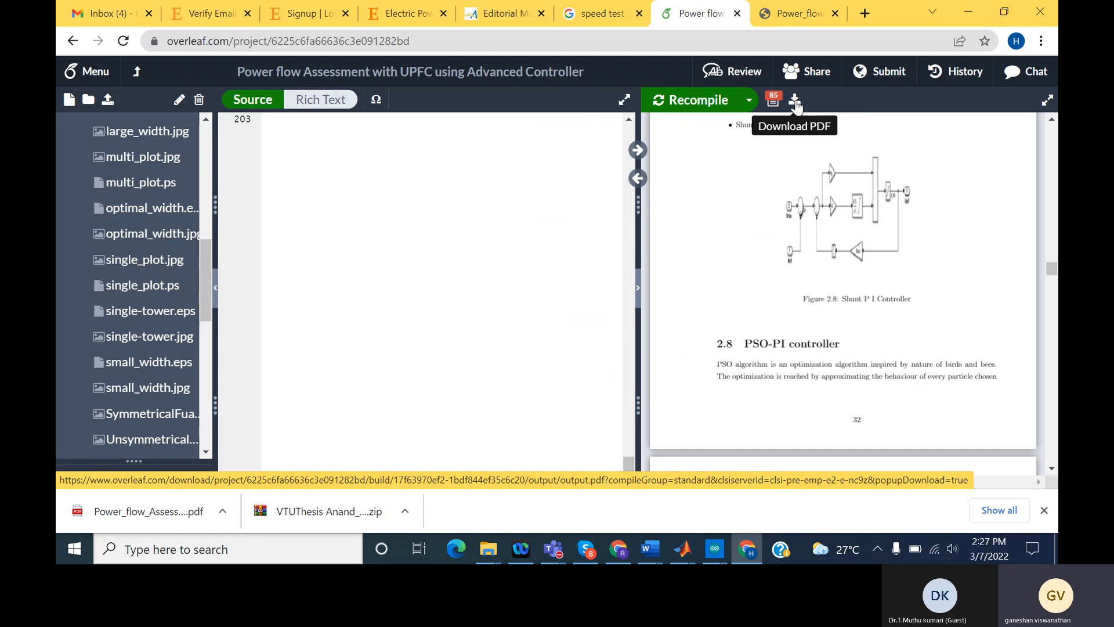
{"action": "scroll", "coordinate": [804, 311], "scroll_direction": "down", "scroll_amount": 2}
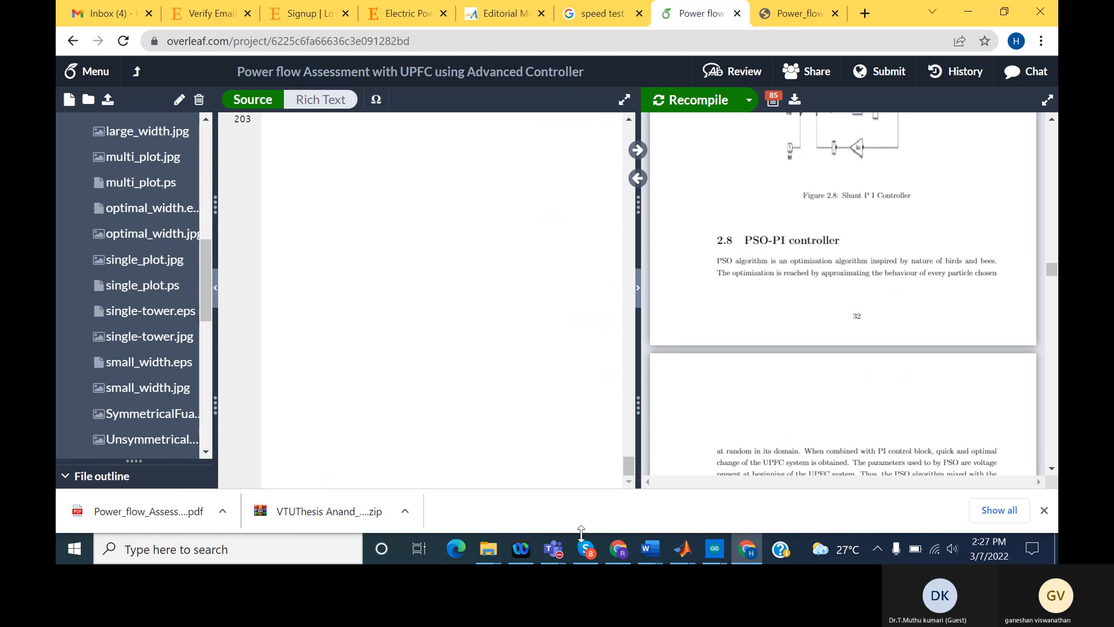
Step: Switch to the Microsoft Teams meeting and bring up its additional actions to reach the option for stopping the recording
{"action": "left_click", "coordinate": [553, 552]}
{"action": "left_click", "coordinate": [636, 450]}
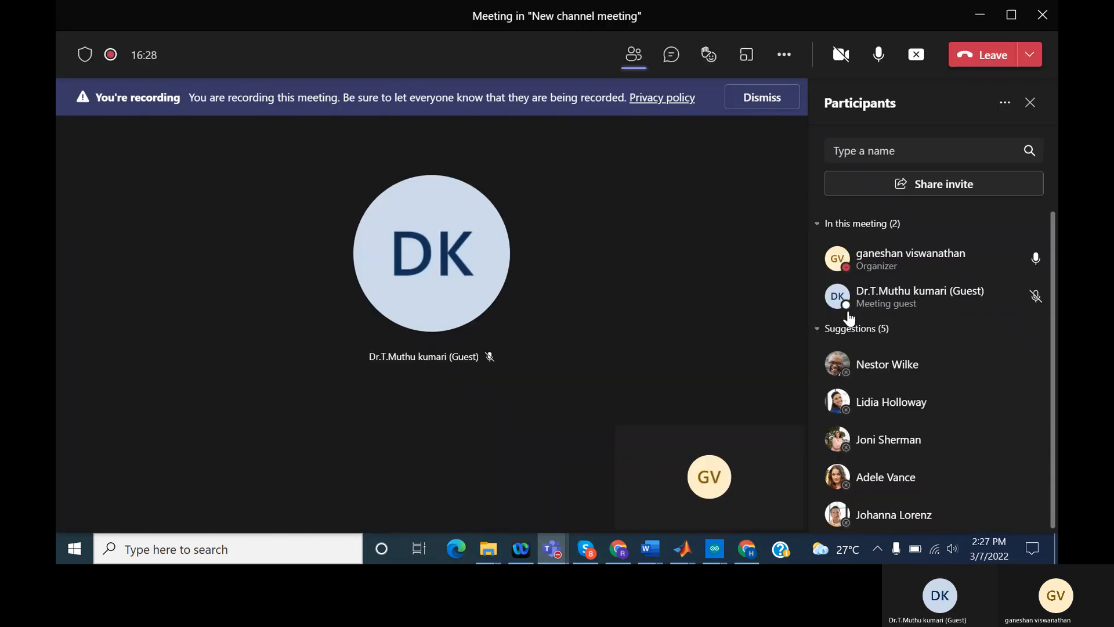
{"action": "left_click", "coordinate": [784, 55]}
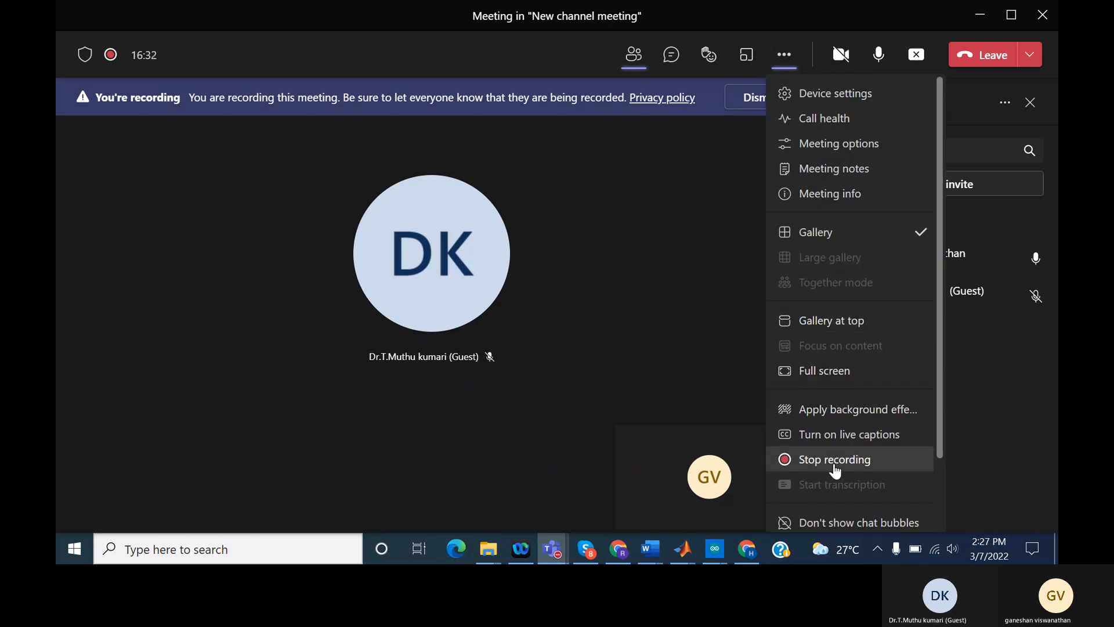